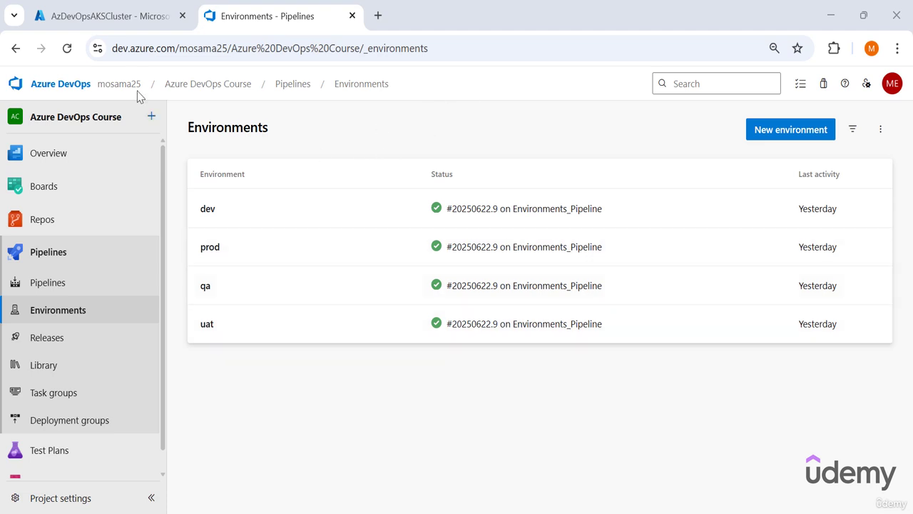
- Switch to the Azure portal and examine the shoppingfrontend-stg and shoppingfrontend-prod namespaces of AzDevOpsAKSCluster
{"action": "left_click", "coordinate": [114, 15]}
{"action": "left_click", "coordinate": [349, 443]}
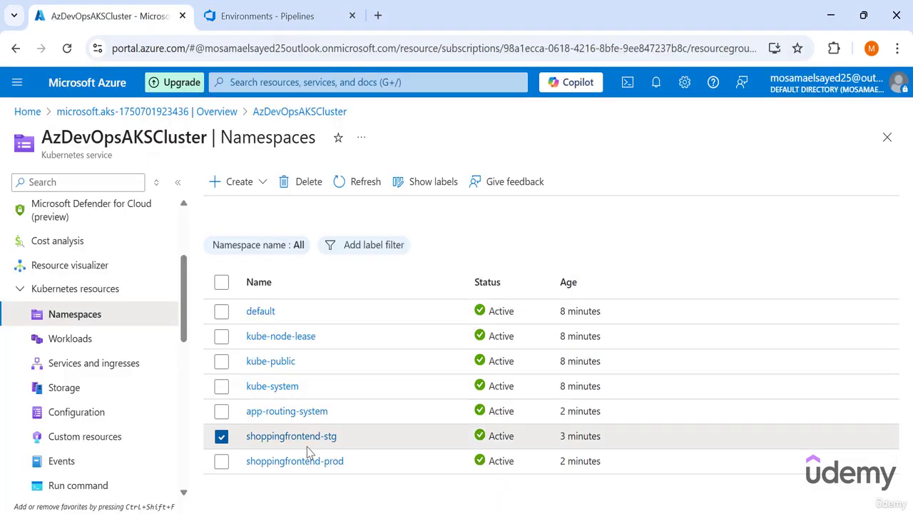
{"action": "left_click", "coordinate": [243, 447]}
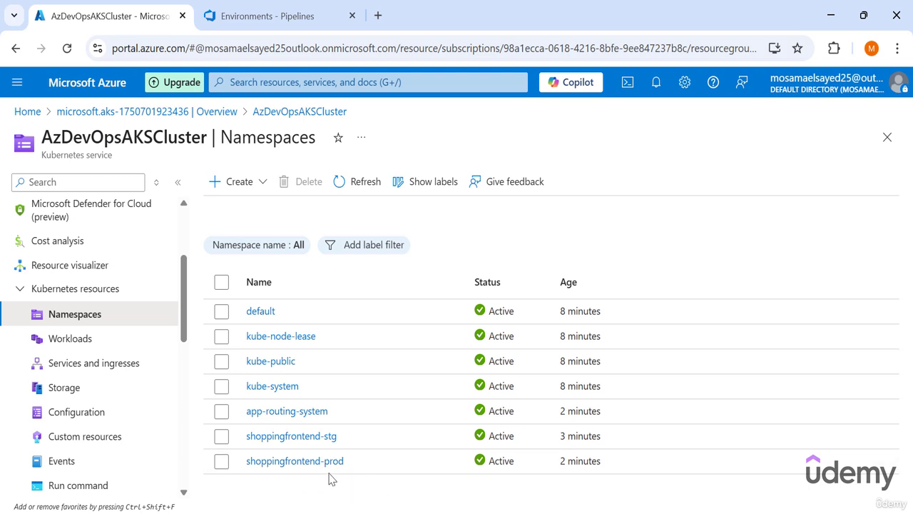
- In Azure DevOps, create a Kubernetes environment named shoppingfrontend-stg on AzDevOpsAKSCluster, using the existing shoppingfrontend-stg namespace
{"action": "left_click", "coordinate": [277, 16]}
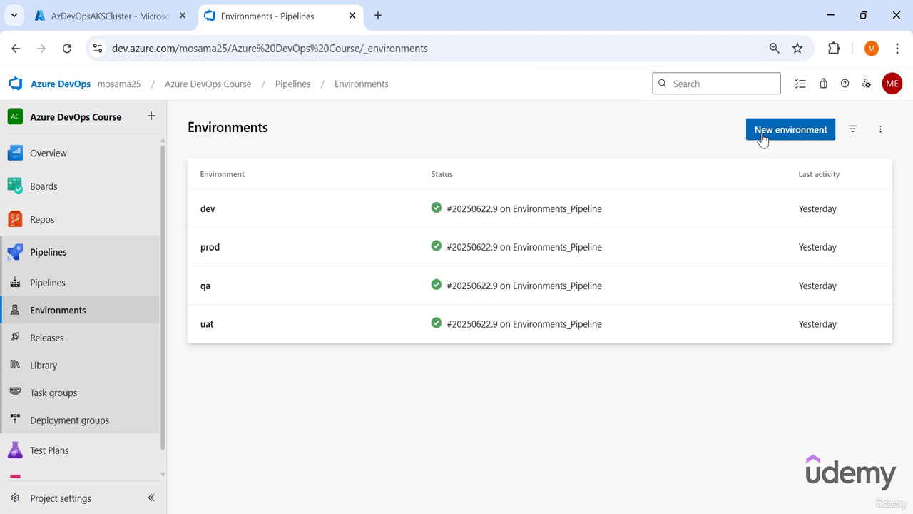
{"action": "left_click", "coordinate": [763, 136]}
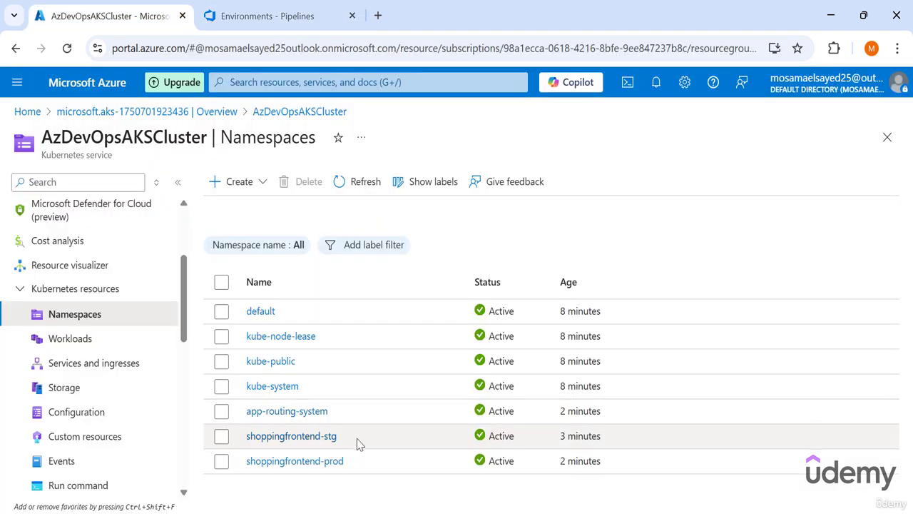
{"action": "left_click_drag", "start_coordinate": [358, 444], "coordinate": [243, 442]}
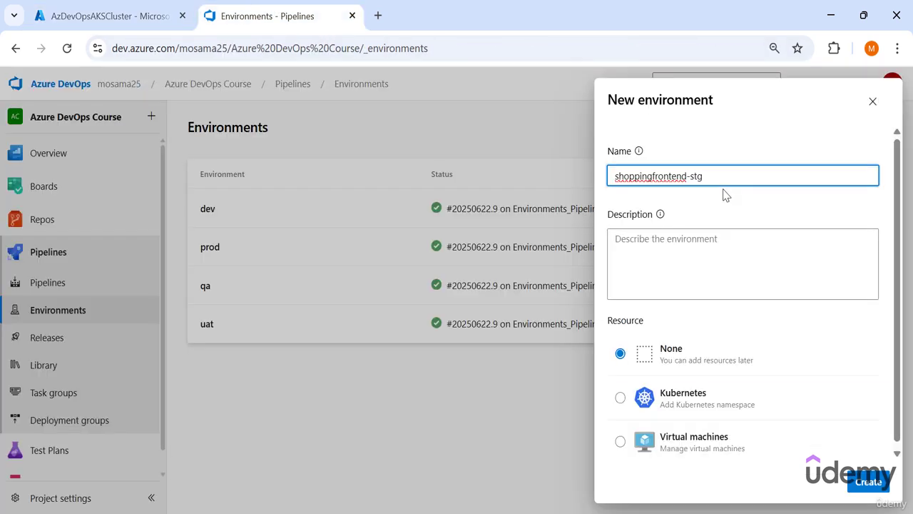
{"action": "left_click", "coordinate": [692, 414]}
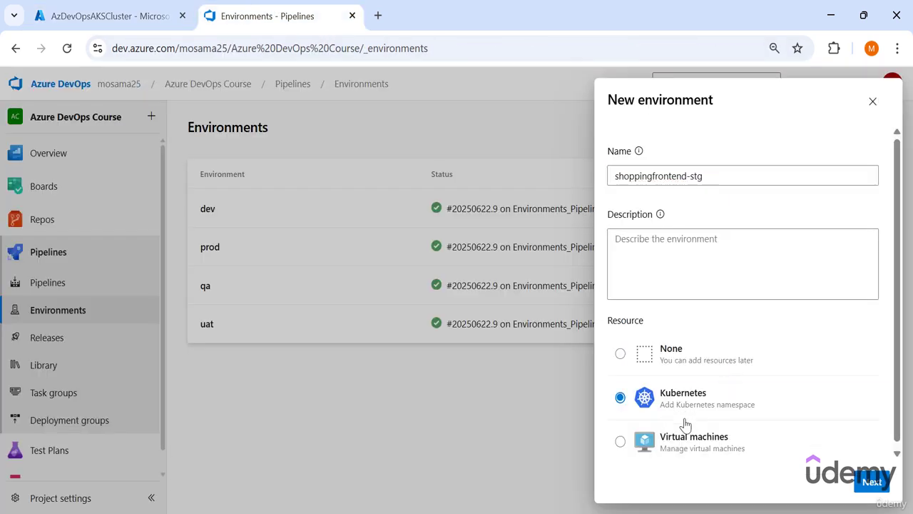
{"action": "left_click", "coordinate": [872, 482]}
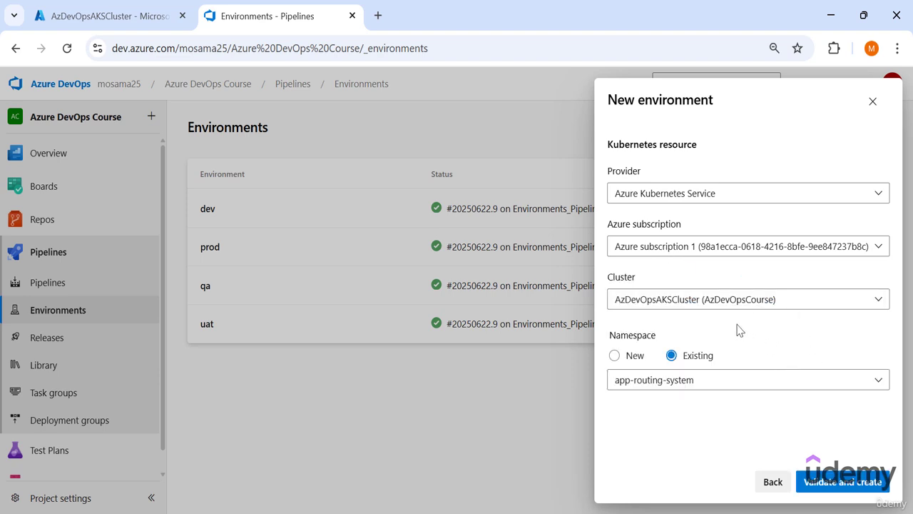
{"action": "left_click", "coordinate": [771, 384]}
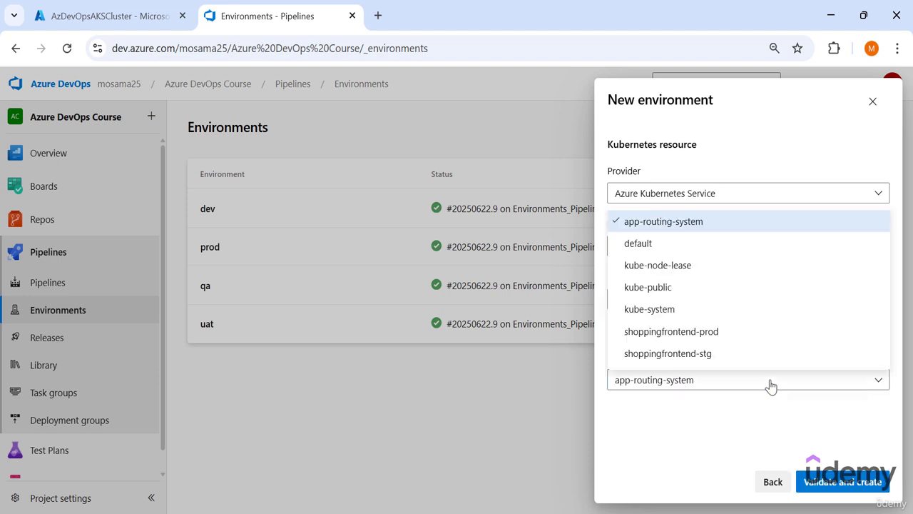
{"action": "left_click", "coordinate": [726, 356]}
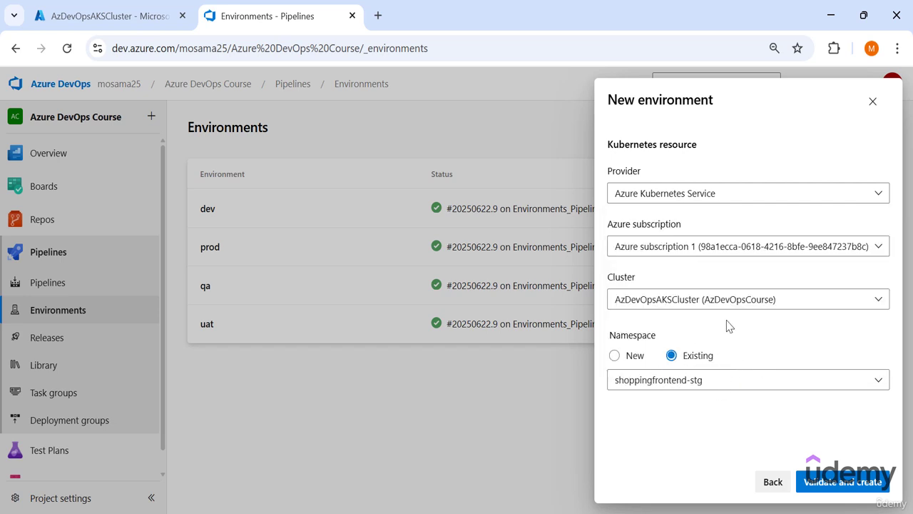
{"action": "left_click", "coordinate": [846, 483]}
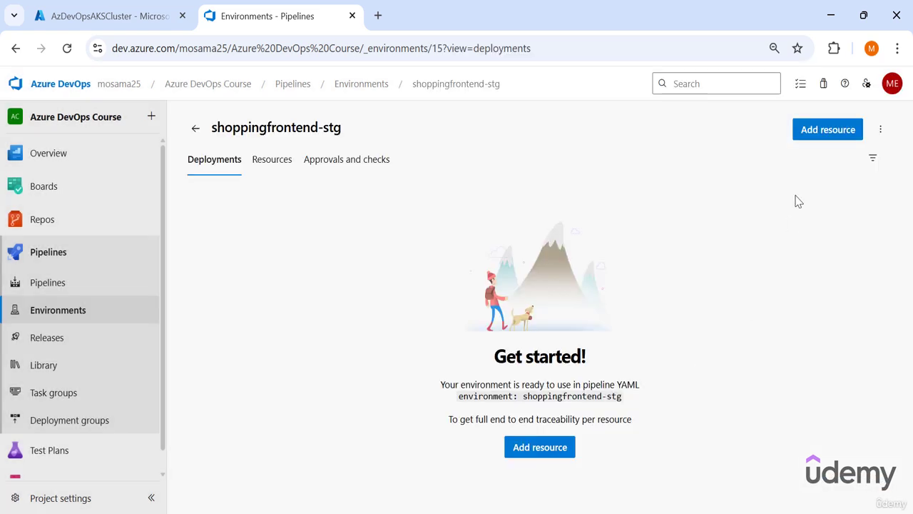
- In the shoppingfrontend-stg environment's security settings, grant open access to all pipelines in the project
{"action": "left_click", "coordinate": [880, 129]}
{"action": "left_click", "coordinate": [828, 187]}
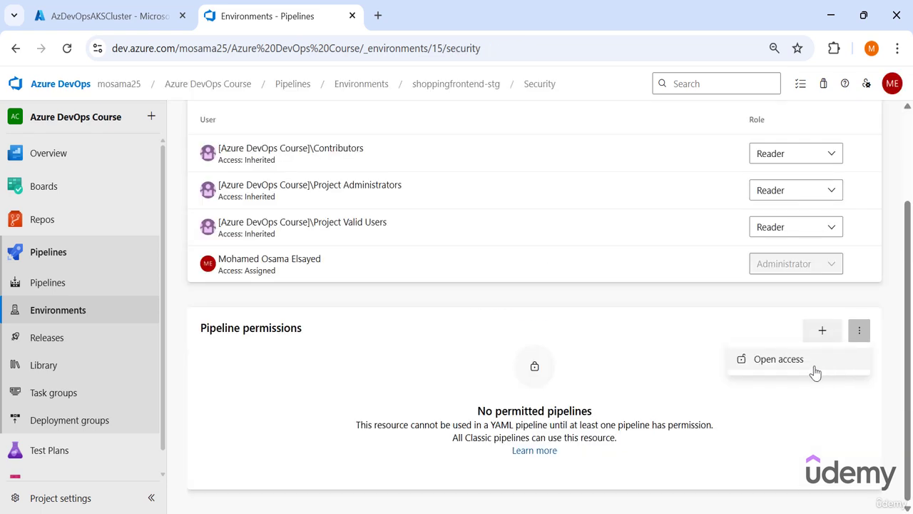
{"action": "left_click", "coordinate": [779, 359]}
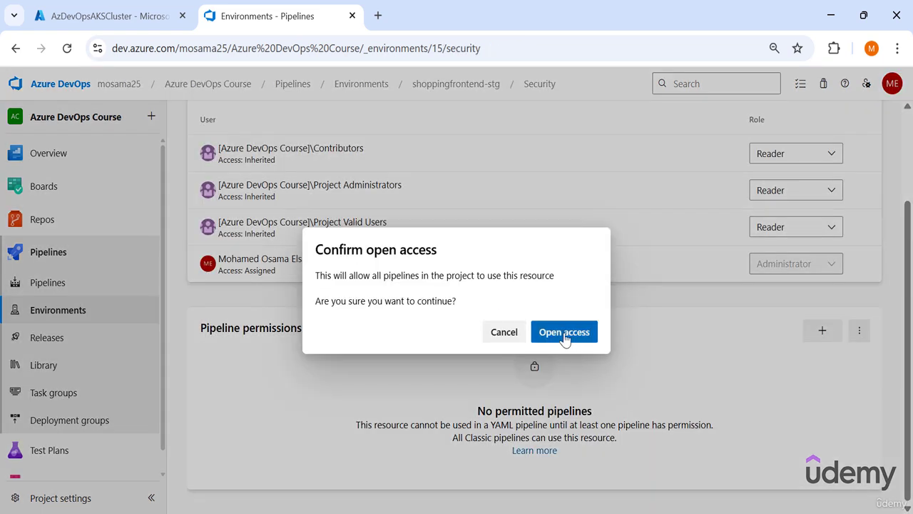
{"action": "left_click", "coordinate": [566, 334]}
{"action": "scroll", "coordinate": [561, 440], "scroll_direction": "up", "scroll_amount": 3}
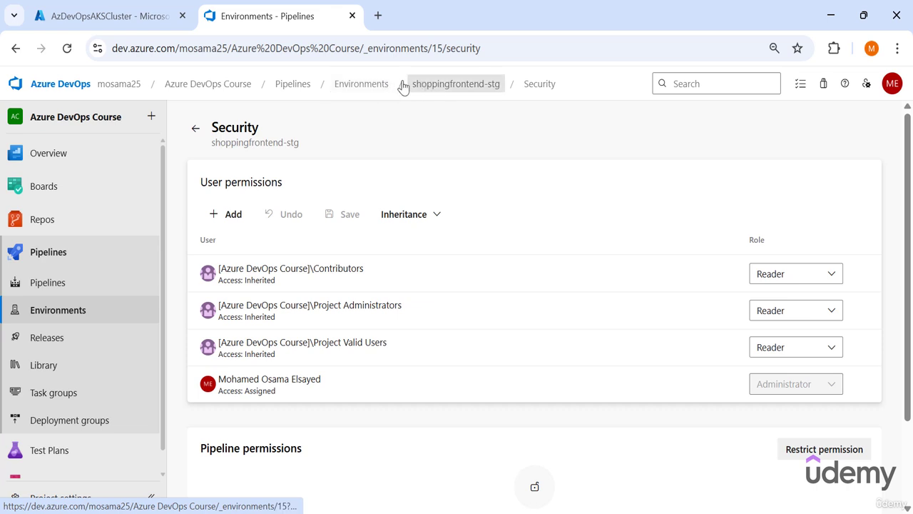
- Create a second Kubernetes environment whose name starts with shoppingfrontend-, on AzDevOpsAKSCluster with the existing shoppingfrontend-prod namespace
{"action": "left_click", "coordinate": [385, 87]}
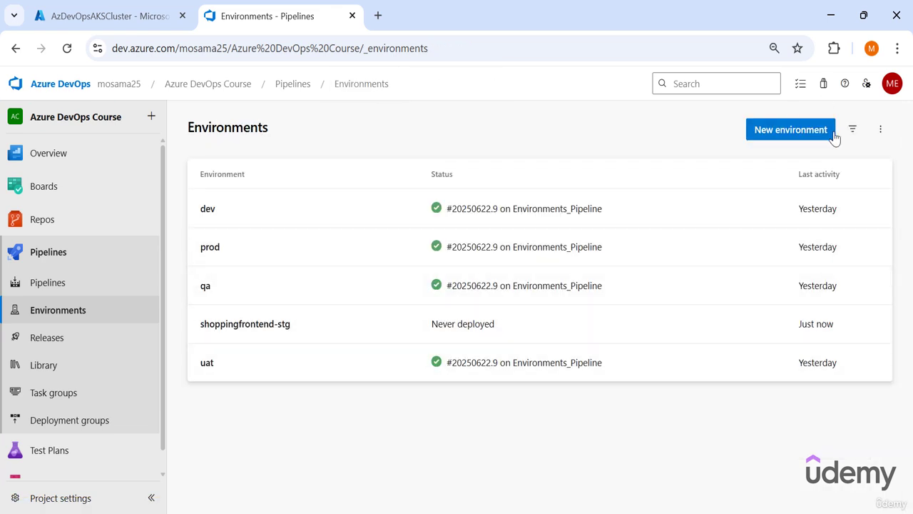
{"action": "left_click", "coordinate": [804, 135]}
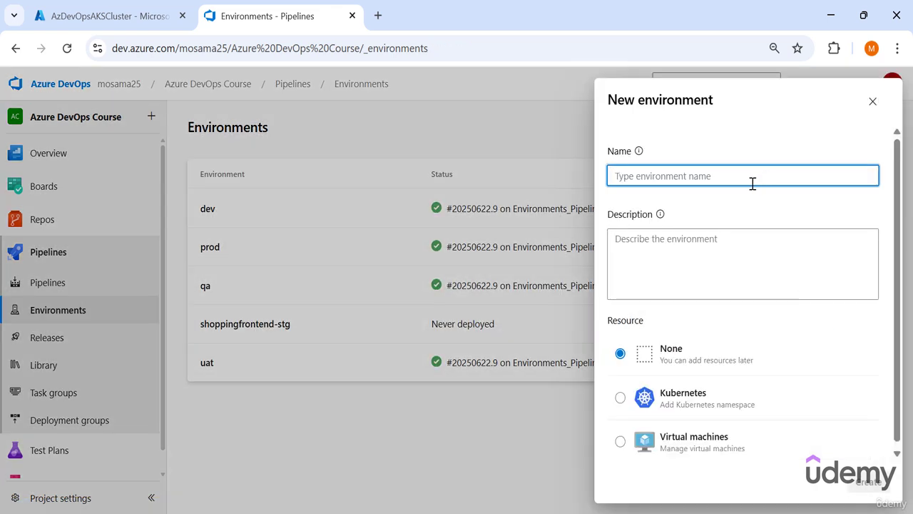
{"action": "type", "text": "shoppingfrontend-prod"}
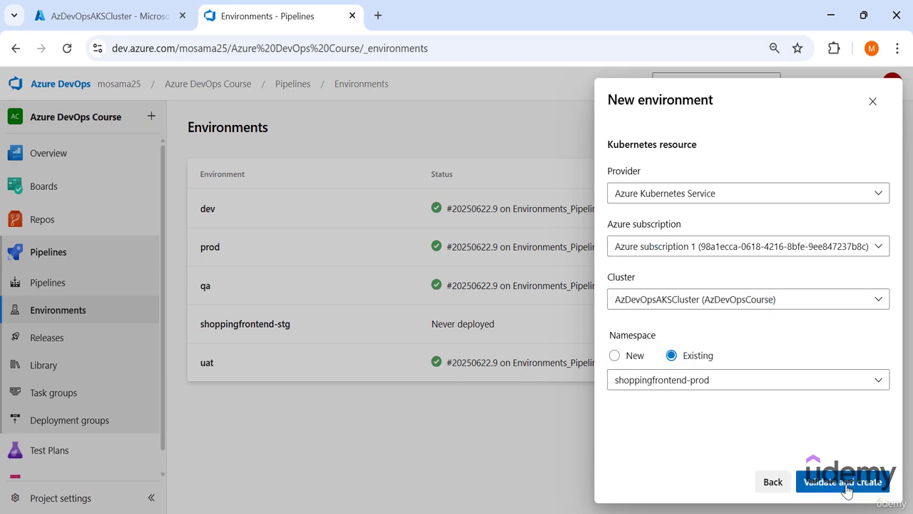
{"action": "left_click", "coordinate": [842, 482]}
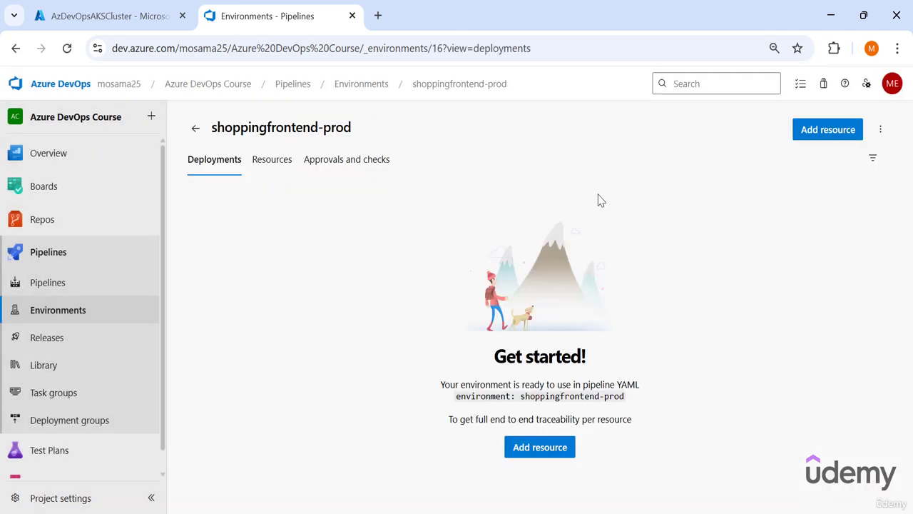
- Grant all project pipelines open access to the shoppingfrontend-prod environment through its security settings
{"action": "left_click", "coordinate": [881, 130]}
{"action": "left_click", "coordinate": [857, 184]}
{"action": "scroll", "coordinate": [858, 381], "scroll_direction": "down", "scroll_amount": 3}
{"action": "left_click", "coordinate": [861, 332]}
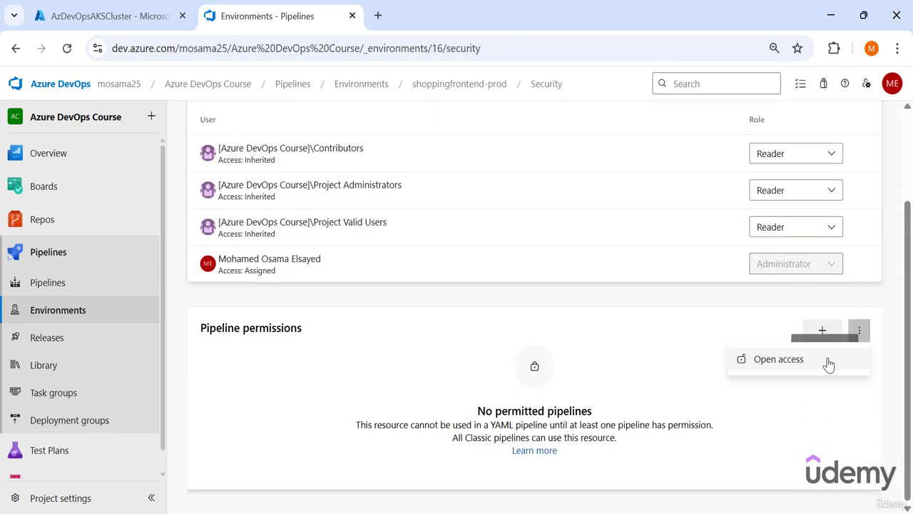
{"action": "left_click", "coordinate": [828, 363]}
{"action": "left_click", "coordinate": [569, 334]}
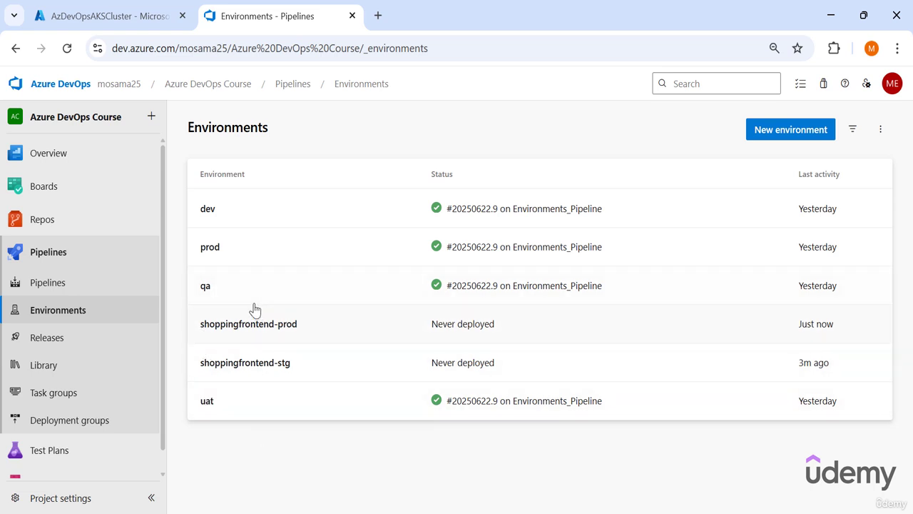
- Review the AKS Release definition's stages and open the DotNetCore_CICD pipeline's YAML for editing
{"action": "left_click", "coordinate": [46, 345]}
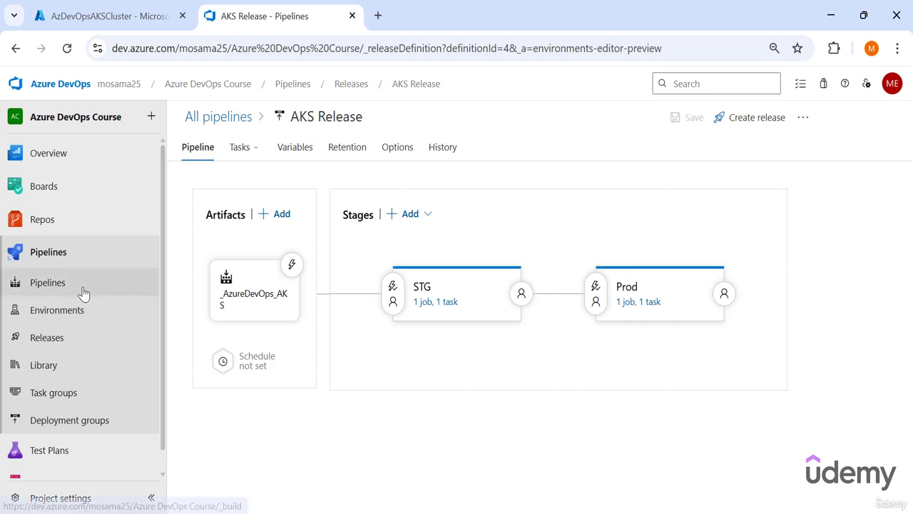
{"action": "left_click", "coordinate": [57, 289]}
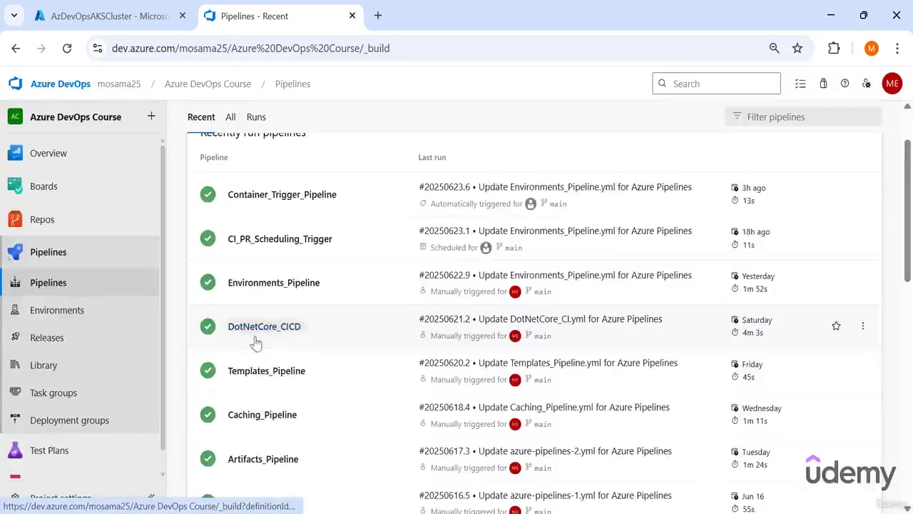
{"action": "left_click", "coordinate": [265, 334]}
{"action": "left_click", "coordinate": [256, 334]}
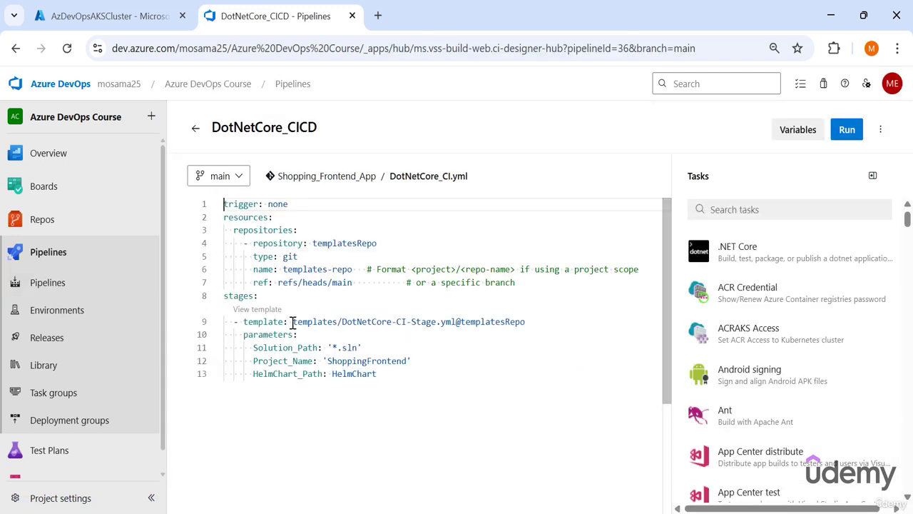
- Below the CI template's parameters, add Deploy_to_STG and Deploy_to_PROD stages, each with a matching deployment job and a runOnce strategy
{"action": "left_click_drag", "start_coordinate": [292, 322], "coordinate": [392, 390]}
{"action": "left_click", "coordinate": [389, 380]}
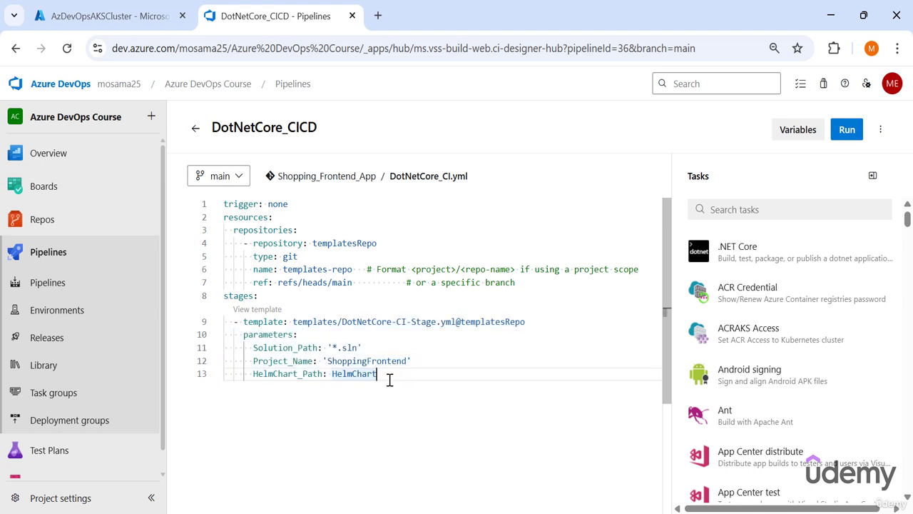
{"action": "key", "text": "Return"}
{"action": "key", "text": "Return"}
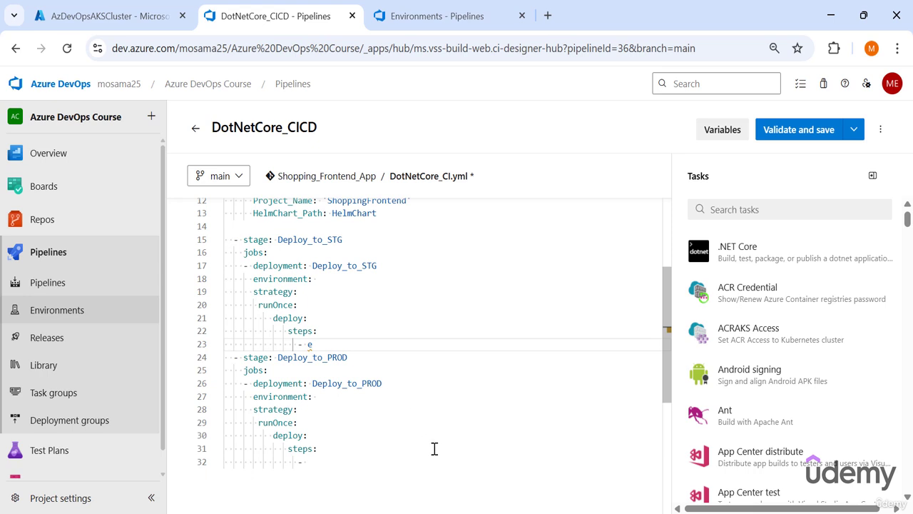
- Examine the stage names, deployment jobs and empty environment entries in the Deploy_to_STG and Deploy_to_PROD blocks
{"action": "left_click_drag", "start_coordinate": [345, 239], "coordinate": [277, 241]}
{"action": "left_click_drag", "start_coordinate": [347, 358], "coordinate": [277, 358]}
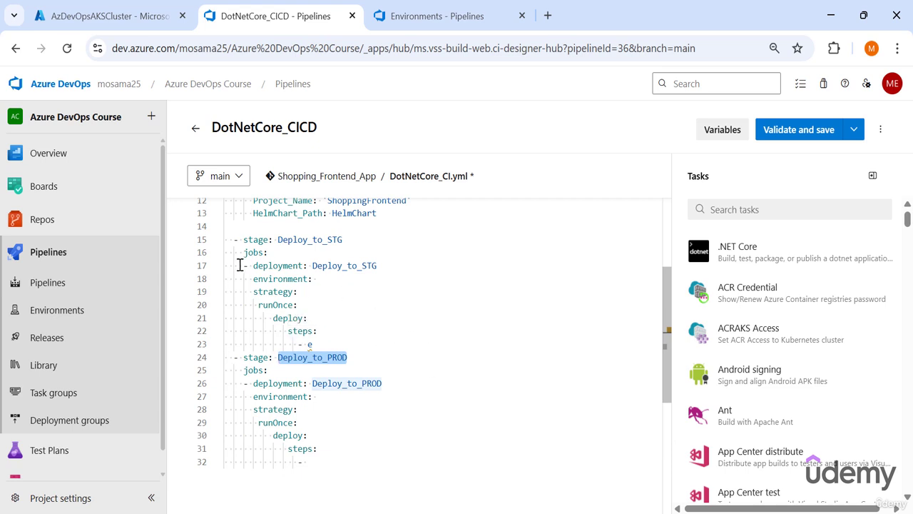
{"action": "left_click_drag", "start_coordinate": [239, 265], "coordinate": [314, 265]}
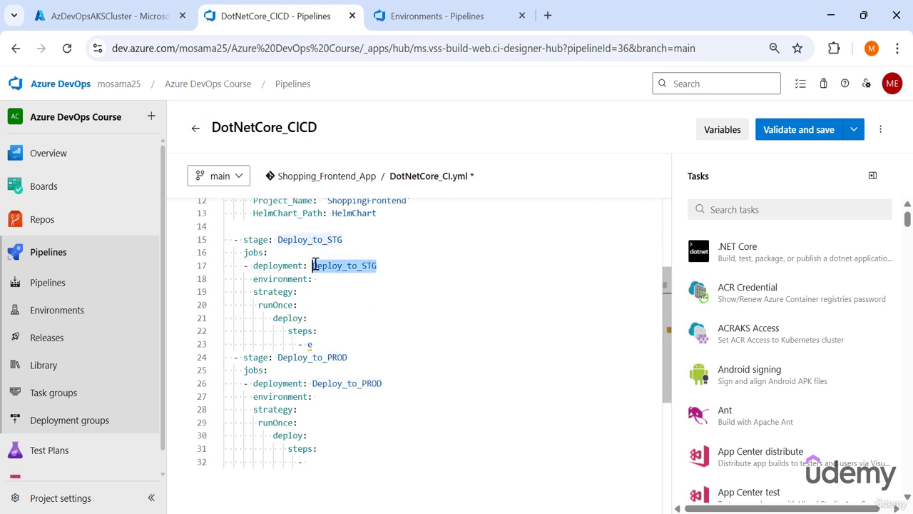
{"action": "left_click_drag", "start_coordinate": [242, 267], "coordinate": [365, 265]}
{"action": "left_click", "coordinate": [382, 385]}
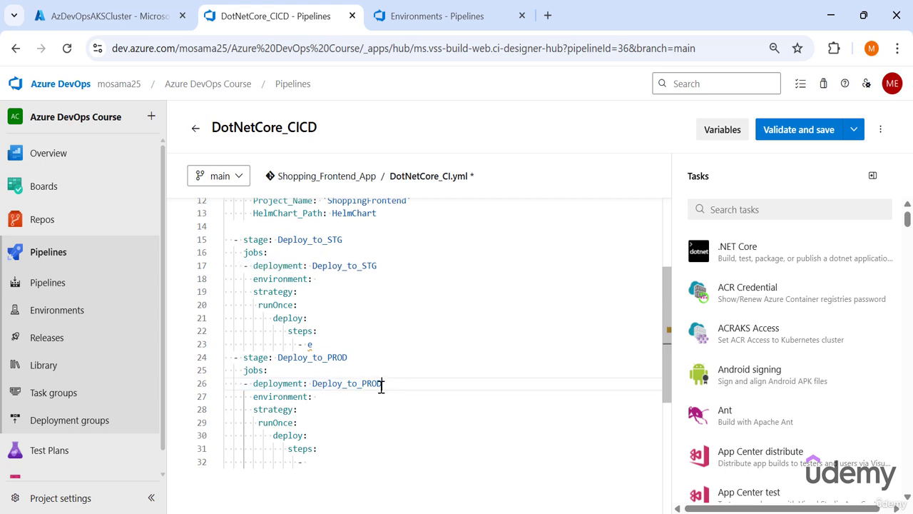
{"action": "left_click_drag", "start_coordinate": [381, 386], "coordinate": [240, 383]}
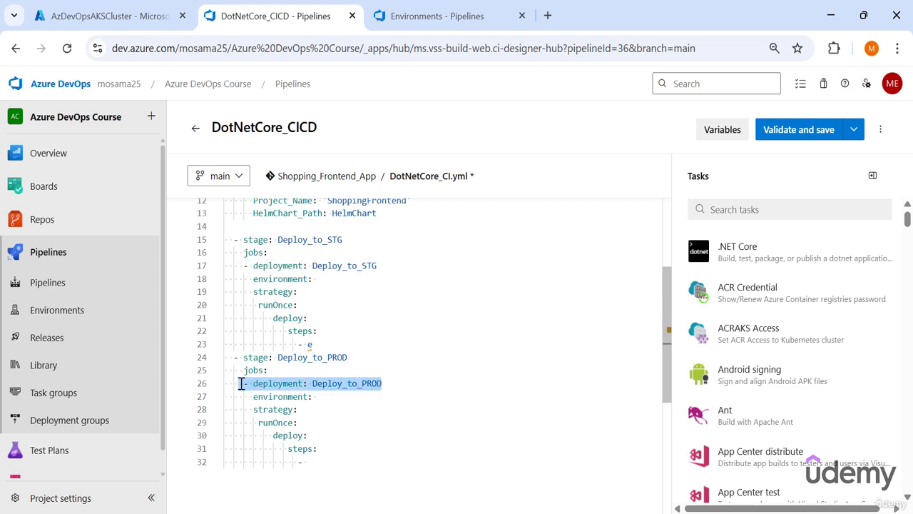
{"action": "left_click", "coordinate": [309, 395]}
{"action": "left_click_drag", "start_coordinate": [260, 241], "coordinate": [387, 264]}
{"action": "left_click", "coordinate": [293, 279]}
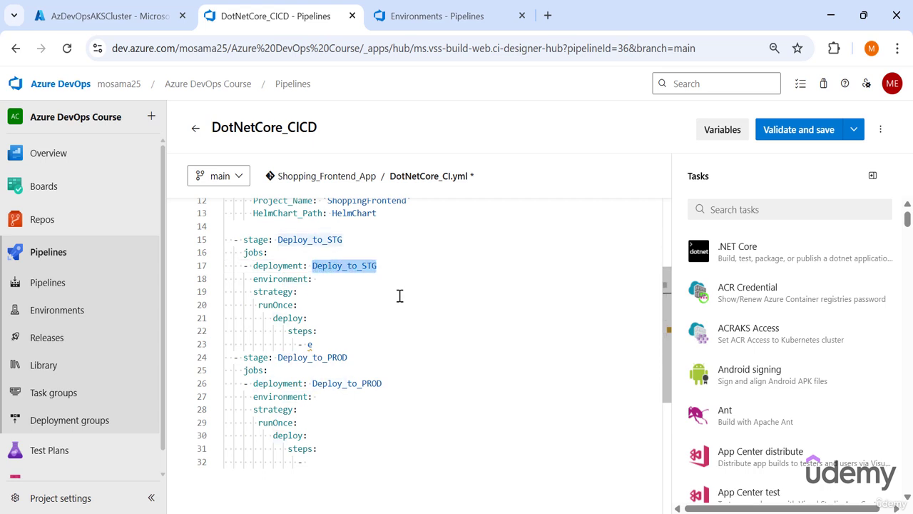
- Copy the staging environment's name from the Environments page and set the Deploy_to_STG deployment's environment to shoppingfrontend-stg
{"action": "left_click", "coordinate": [416, 11]}
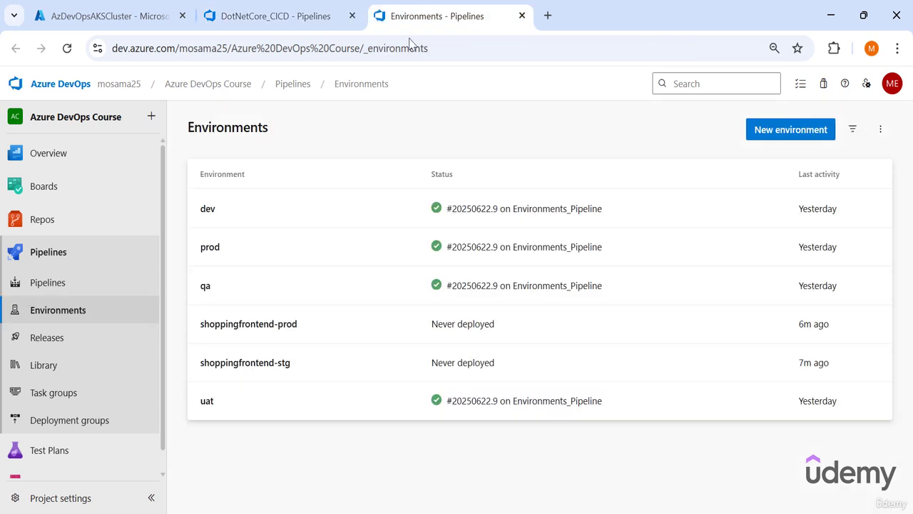
{"action": "left_click", "coordinate": [302, 364]}
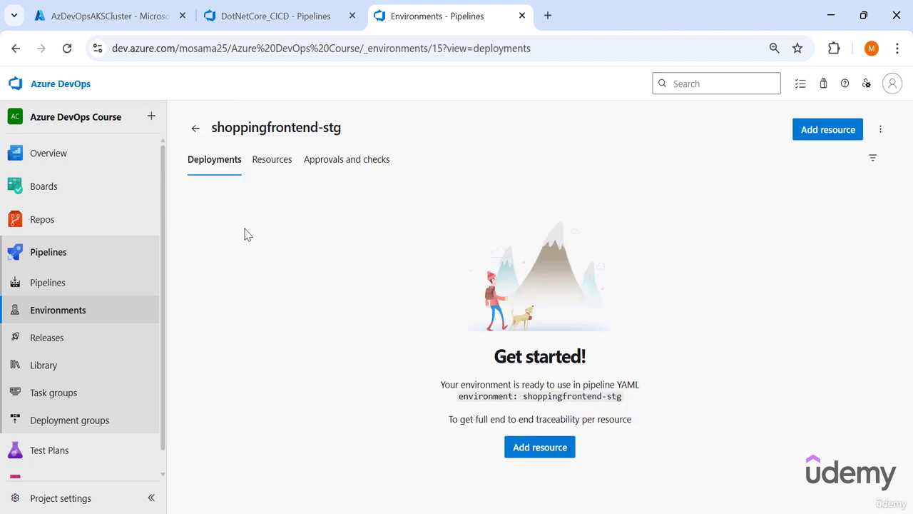
{"action": "left_click_drag", "start_coordinate": [341, 128], "coordinate": [212, 131]}
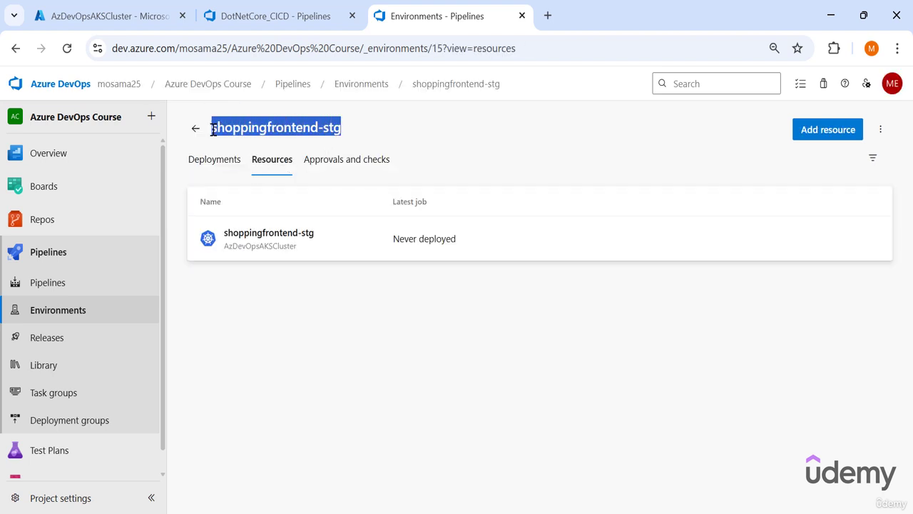
{"action": "left_click", "coordinate": [275, 16]}
{"action": "left_click", "coordinate": [418, 278]}
{"action": "left_click_drag", "start_coordinate": [416, 279], "coordinate": [353, 345]}
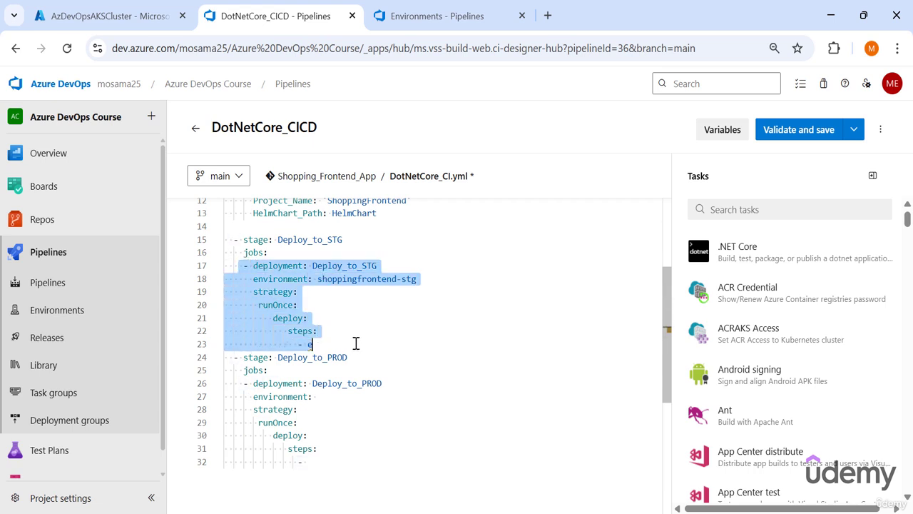
{"action": "left_click", "coordinate": [362, 324]}
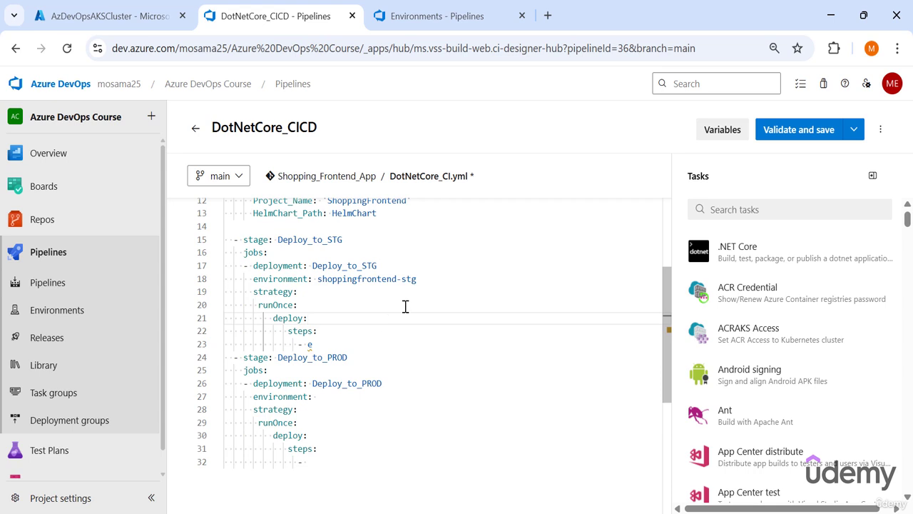
- Copy the staging environment's Kubernetes resource name and extend the Deploy_to_STG environment to shoppingfrontend-stg.shoppingfrontend-stg
{"action": "left_click", "coordinate": [420, 279]}
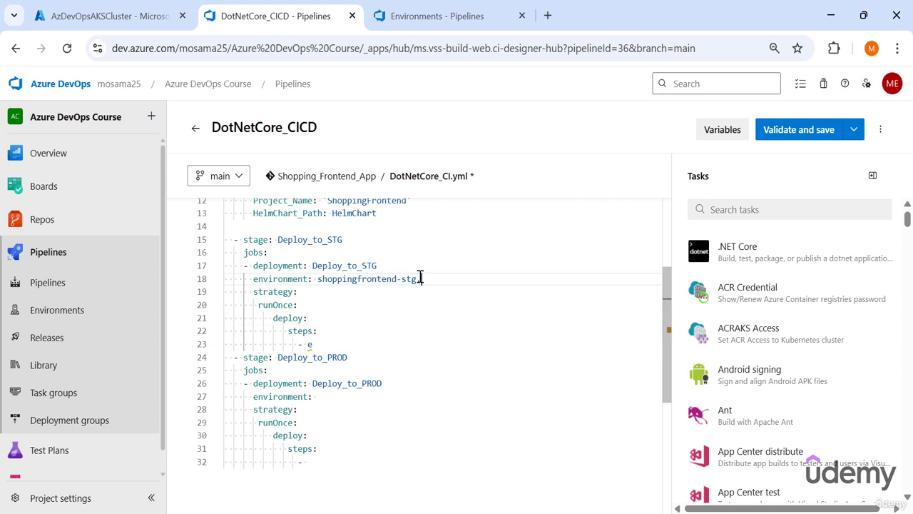
{"action": "left_click", "coordinate": [407, 11]}
{"action": "left_click_drag", "start_coordinate": [341, 128], "coordinate": [212, 130]}
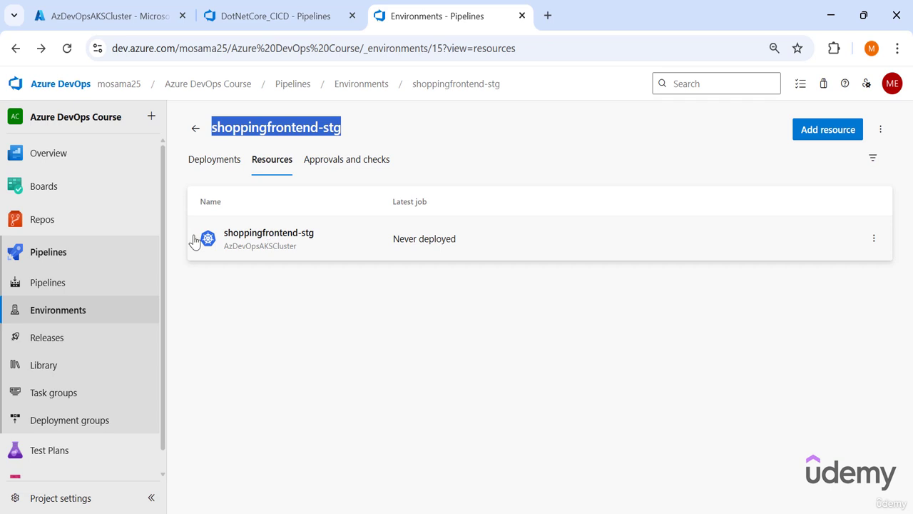
{"action": "left_click", "coordinate": [267, 241]}
{"action": "left_click_drag", "start_coordinate": [341, 128], "coordinate": [212, 128]}
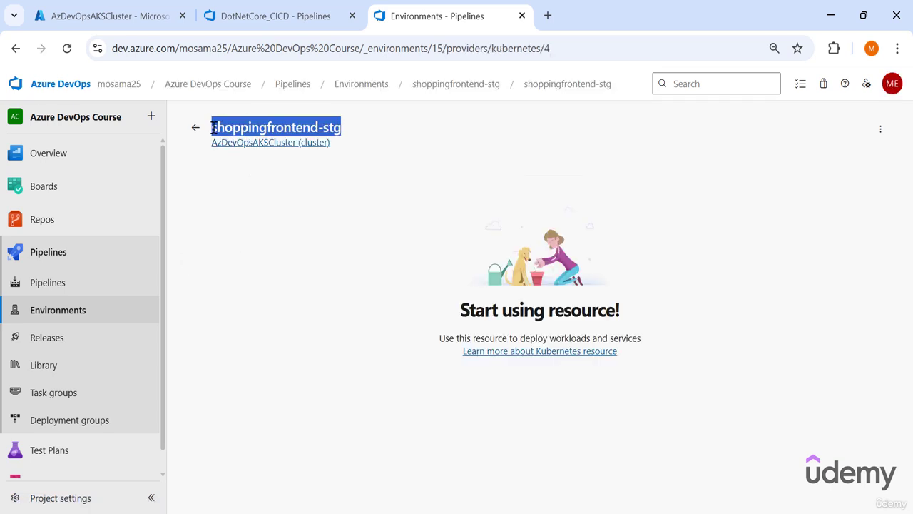
{"action": "key", "text": "ctrl+c"}
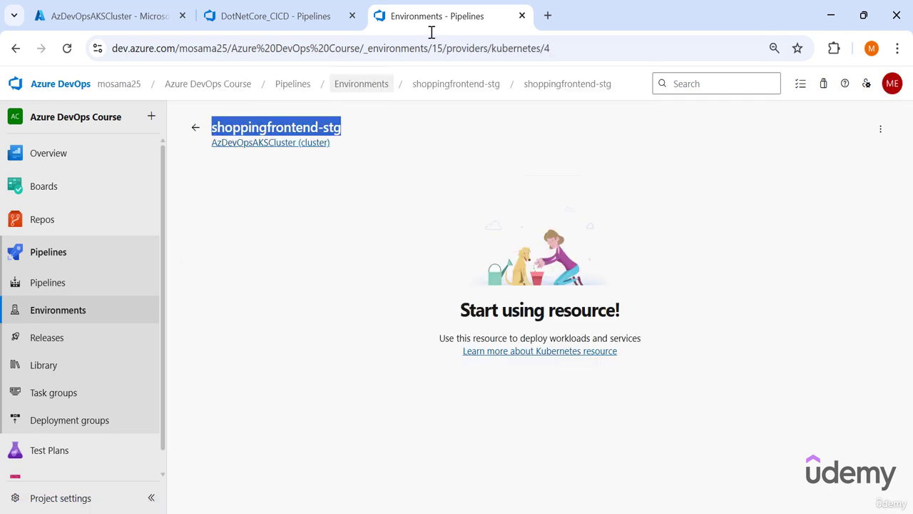
{"action": "left_click", "coordinate": [276, 16]}
{"action": "key", "text": "ctrl+v"}
{"action": "scroll", "coordinate": [450, 295], "scroll_direction": "down", "scroll_amount": 1}
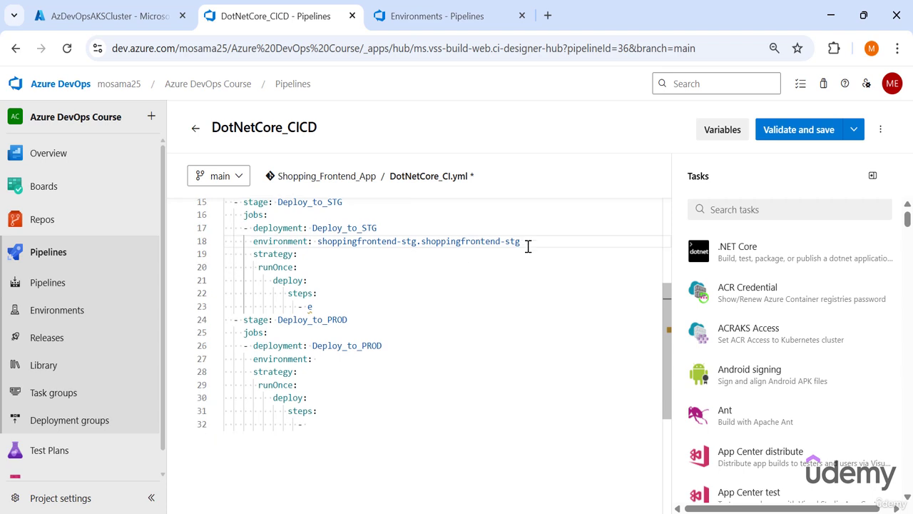
- Copy the staging environment value to the Deploy_to_PROD deployment and change it to shoppingfrontend-prod.shoppingfrontend-prod
{"action": "left_click_drag", "start_coordinate": [527, 243], "coordinate": [317, 241]}
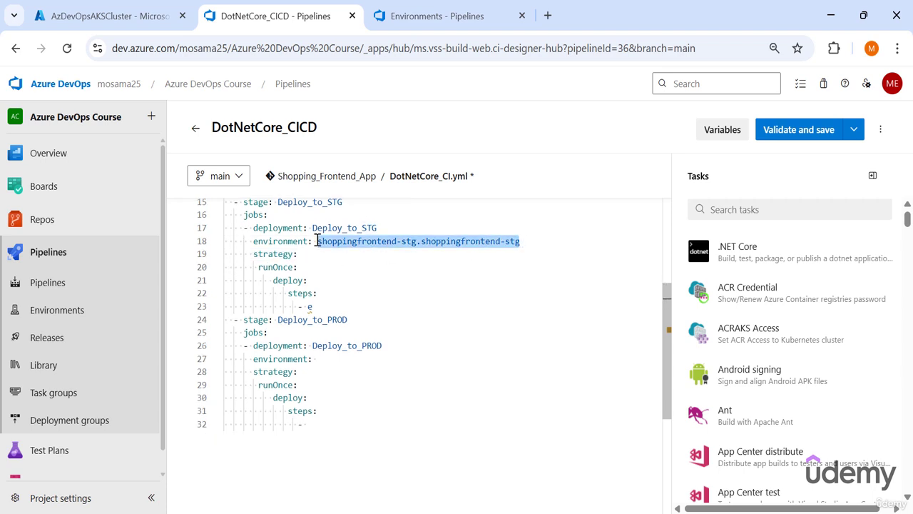
{"action": "key", "text": "ctrl+c"}
{"action": "left_click", "coordinate": [349, 359]}
{"action": "key", "text": "ctrl+v"}
{"action": "key", "text": "Left"}
{"action": "key", "text": "Left"}
{"action": "key", "text": "Left"}
{"action": "key", "text": "Left"}
{"action": "key", "text": "Left"}
{"action": "key", "text": "Left"}
{"action": "key", "text": "Left"}
{"action": "key", "text": "Left"}
{"action": "key", "text": "Left"}
{"action": "key", "text": "Left"}
{"action": "key", "text": "Left"}
{"action": "key", "text": "Left"}
{"action": "key", "text": "Left"}
{"action": "key", "text": "Left"}
{"action": "key", "text": "Left"}
{"action": "key", "text": "Left"}
{"action": "key", "text": "Left"}
{"action": "key", "text": "Left"}
{"action": "key", "text": "Left"}
{"action": "key", "text": "Left"}
{"action": "key", "text": "BackSpace"}
{"action": "key", "text": "BackSpace"}
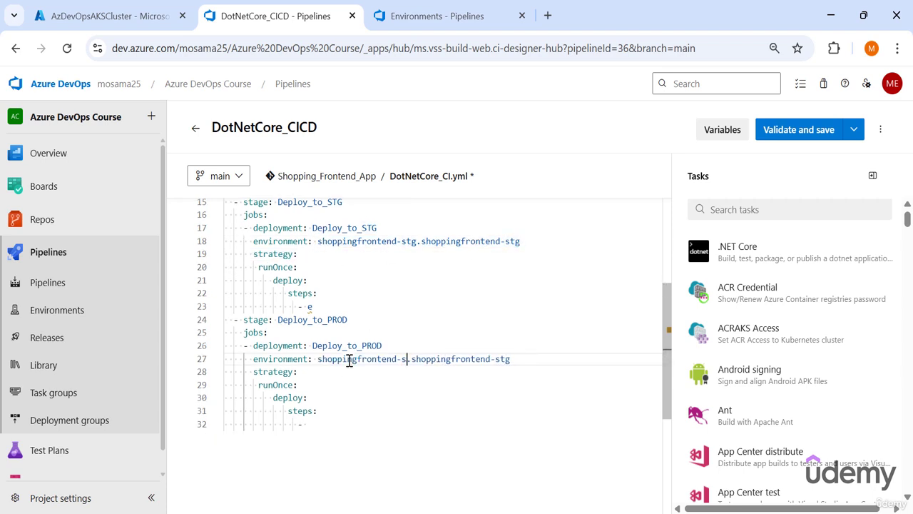
{"action": "key", "text": "BackSpace"}
{"action": "type", "text": "prod"}
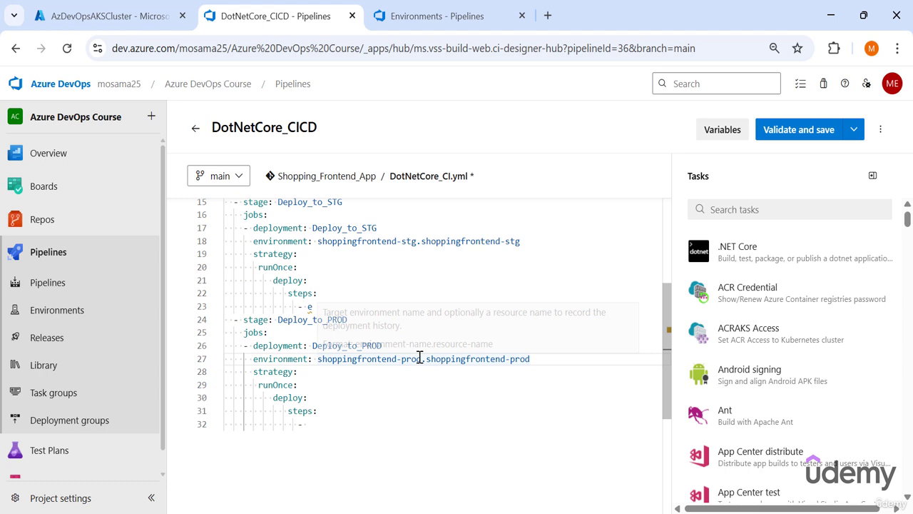
{"action": "left_click_drag", "start_coordinate": [421, 359], "coordinate": [320, 360]}
{"action": "left_click_drag", "start_coordinate": [530, 358], "coordinate": [511, 360]}
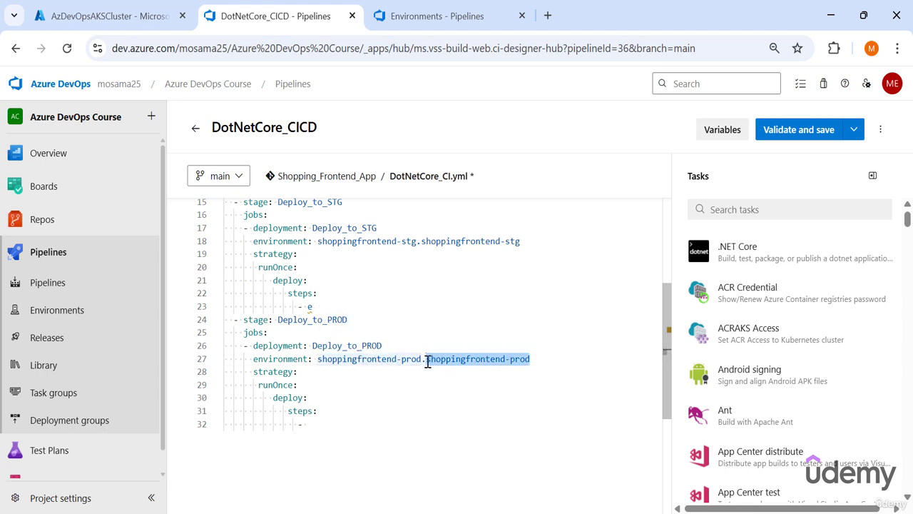
{"action": "left_click_drag", "start_coordinate": [426, 360], "coordinate": [318, 359]}
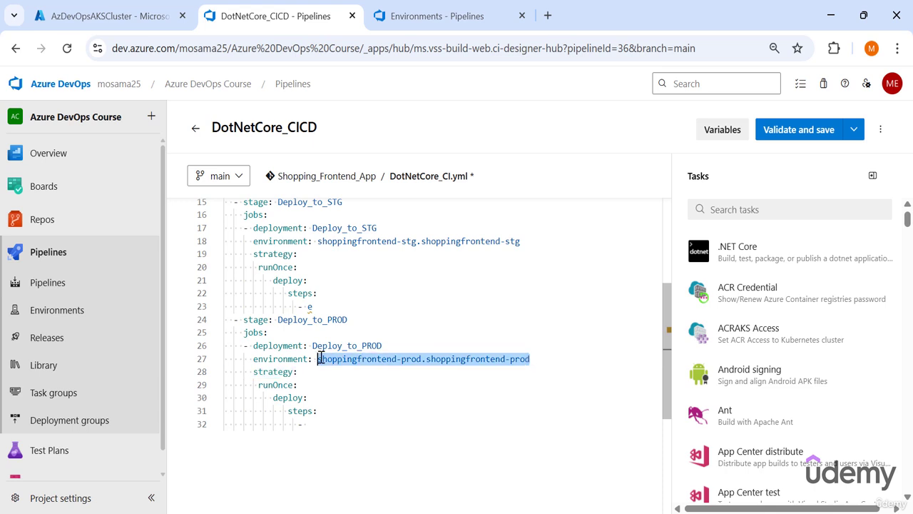
{"action": "left_click_drag", "start_coordinate": [538, 361], "coordinate": [331, 362]}
{"action": "left_click", "coordinate": [333, 362]}
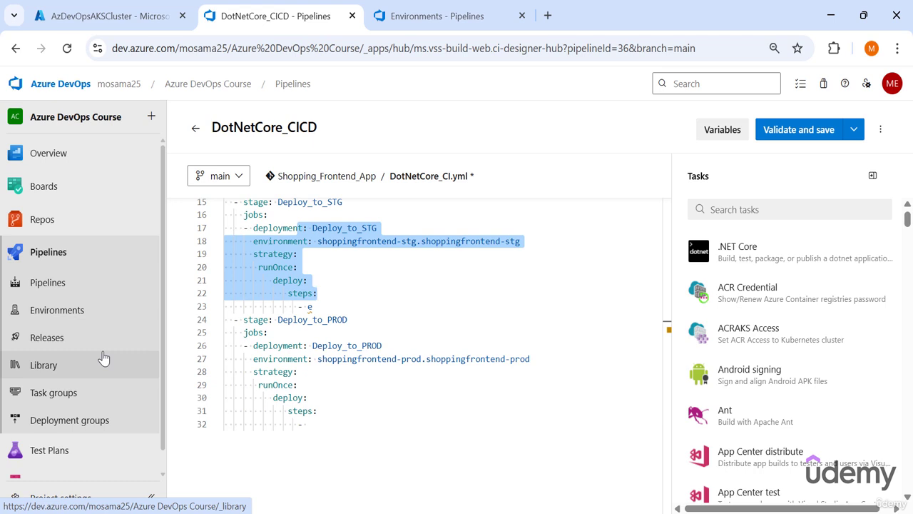
- Open the AKS Release definition in a separate browser tab and examine the STG stage's AKS Deploy task group parameters
{"action": "right_click", "coordinate": [88, 338]}
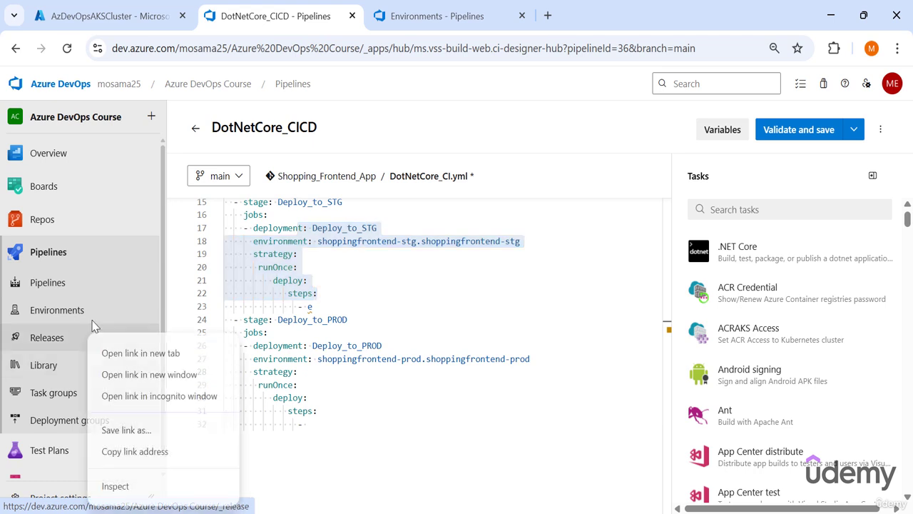
{"action": "left_click", "coordinate": [112, 350]}
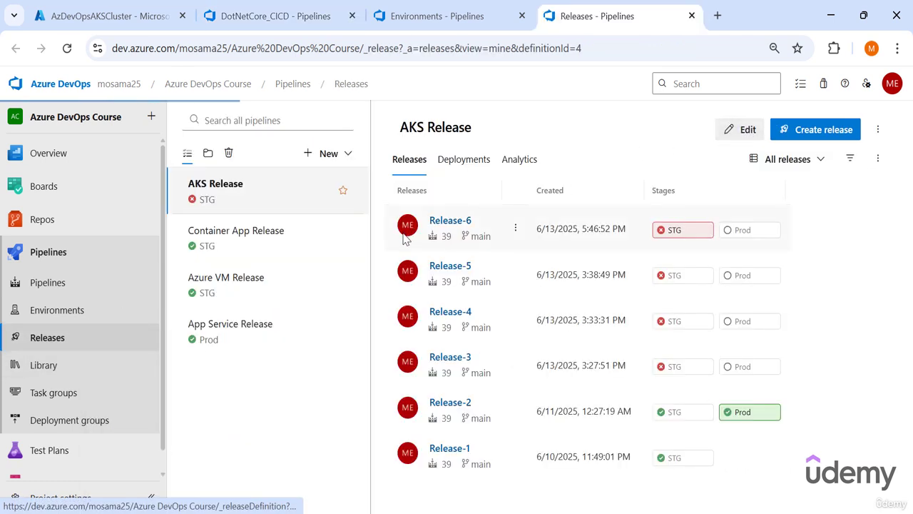
{"action": "left_click", "coordinate": [456, 305]}
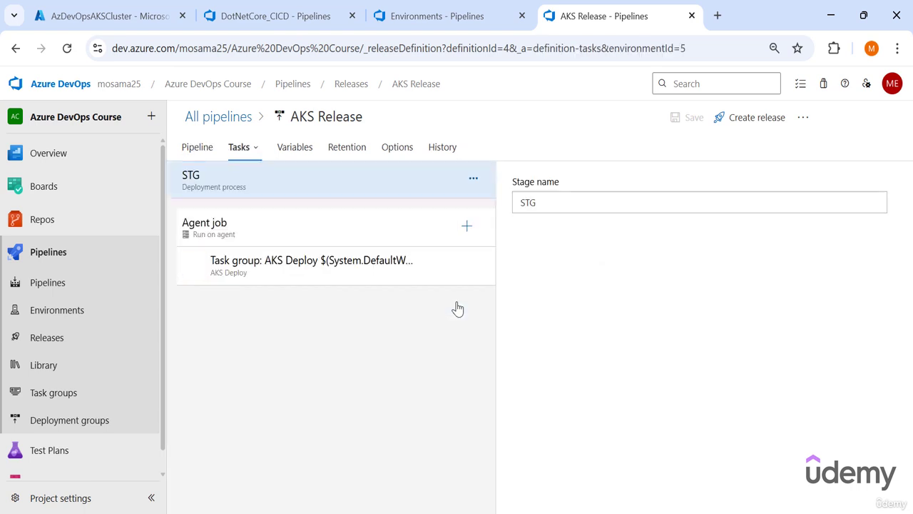
{"action": "left_click", "coordinate": [310, 282]}
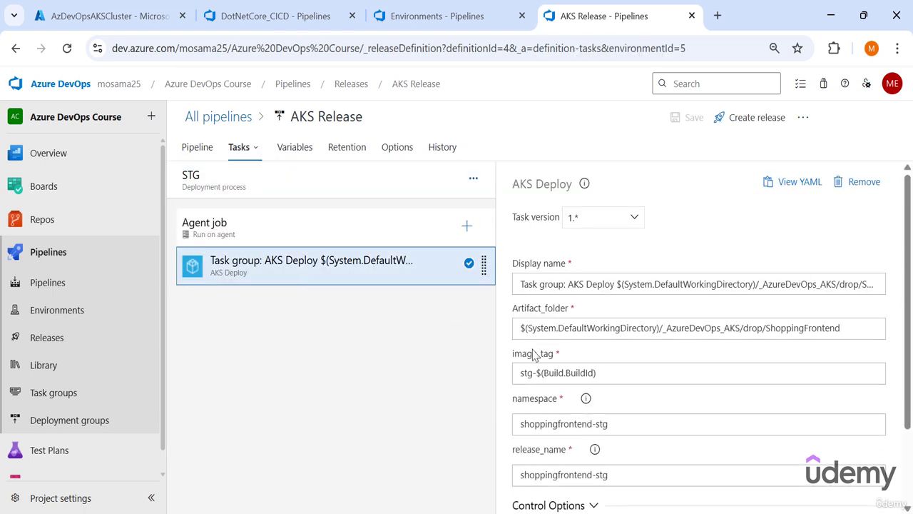
{"action": "scroll", "coordinate": [536, 356], "scroll_direction": "down", "scroll_amount": 2}
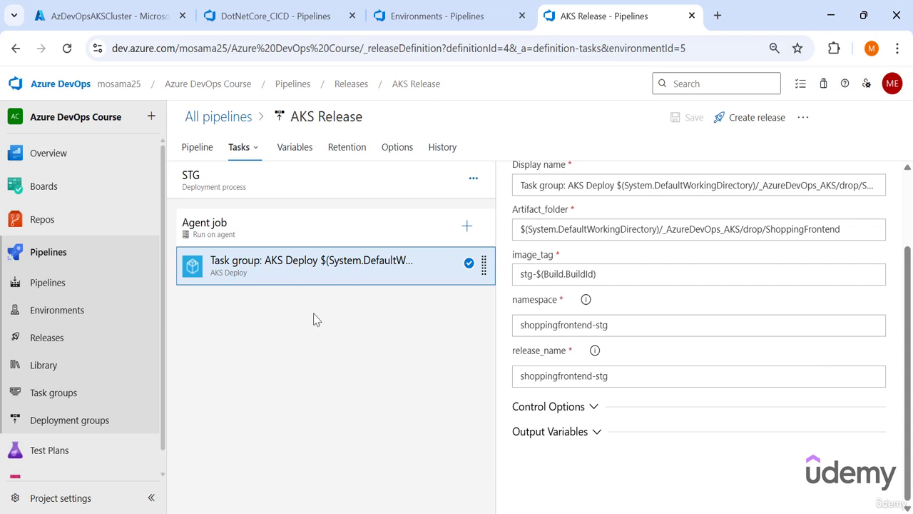
- Open the AKS Deploy task group in a separate browser tab and review its buildAndPush and helm upgrade tasks
{"action": "right_click", "coordinate": [89, 393]}
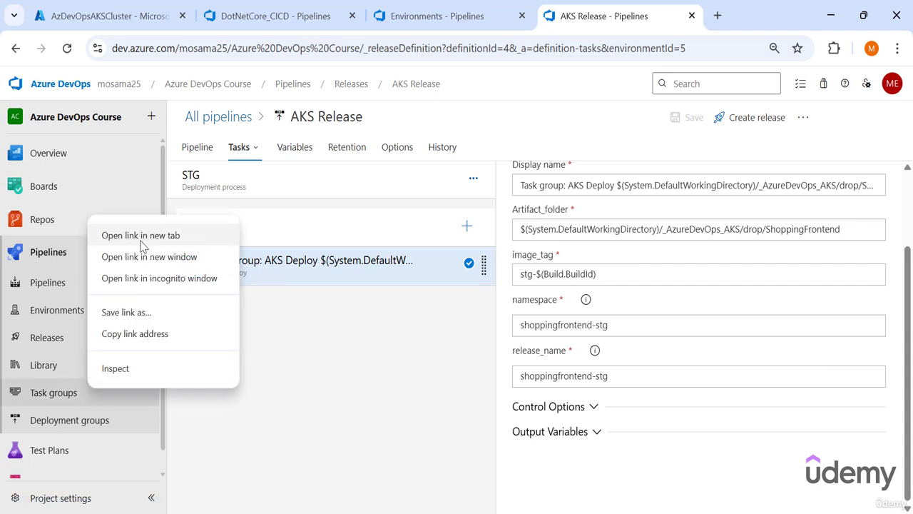
{"action": "left_click", "coordinate": [112, 236]}
{"action": "left_click", "coordinate": [641, 16]}
{"action": "left_click", "coordinate": [214, 187]}
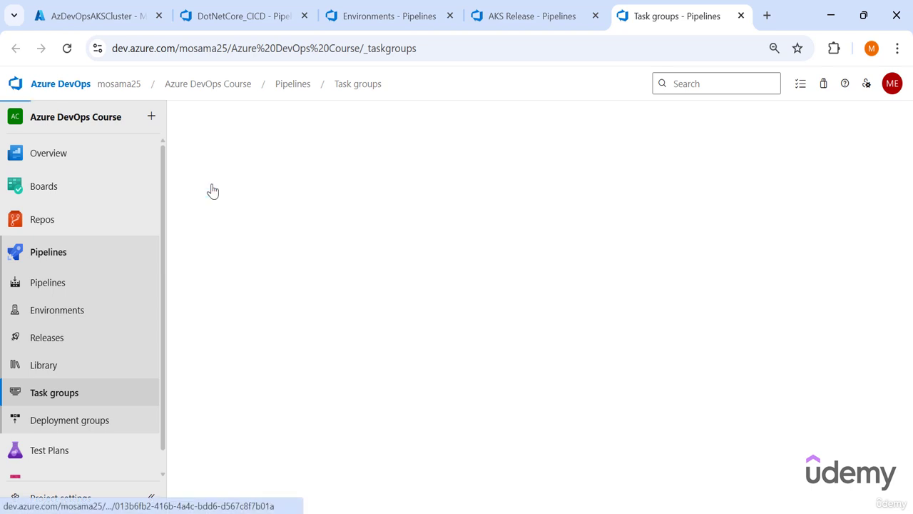
{"action": "left_click", "coordinate": [261, 239]}
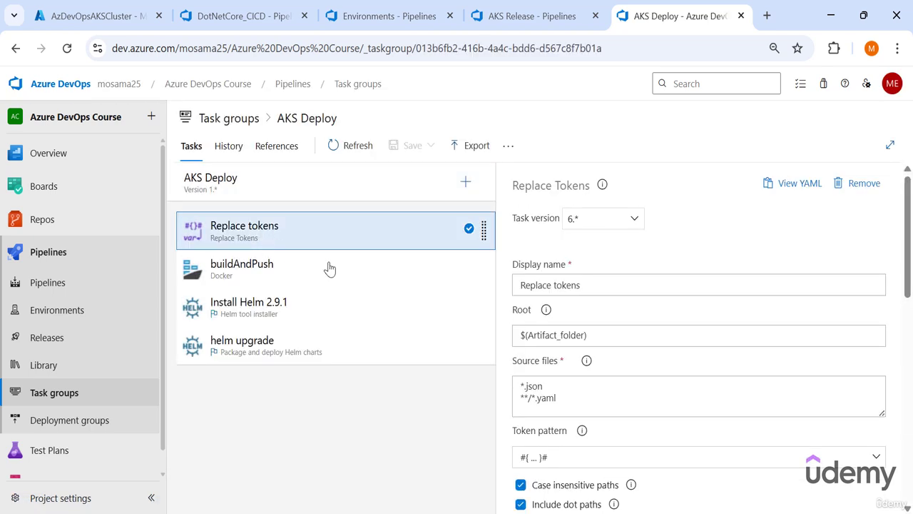
{"action": "left_click", "coordinate": [255, 264]}
{"action": "left_click", "coordinate": [241, 341]}
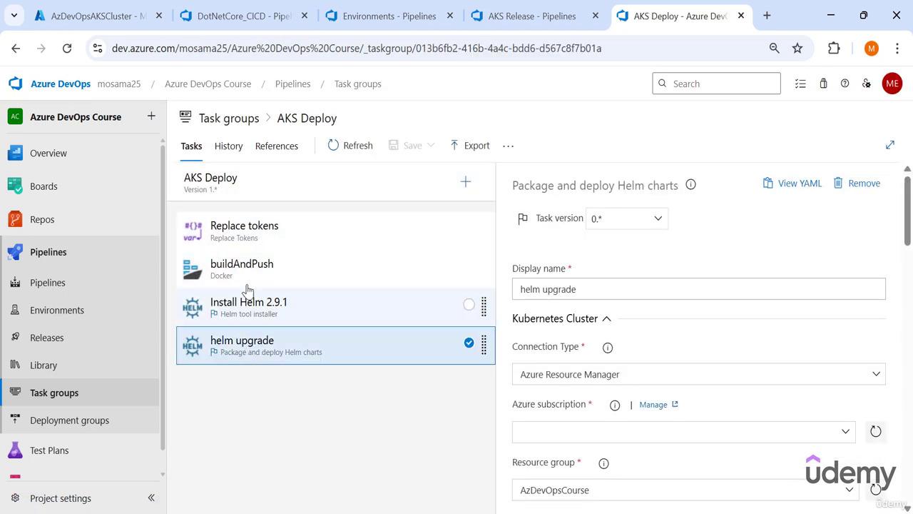
- Copy the Replace tokens task's YAML from the task group into the Deploy_to_STG steps and indent it under steps
{"action": "left_click", "coordinate": [299, 246]}
{"action": "left_click", "coordinate": [796, 185]}
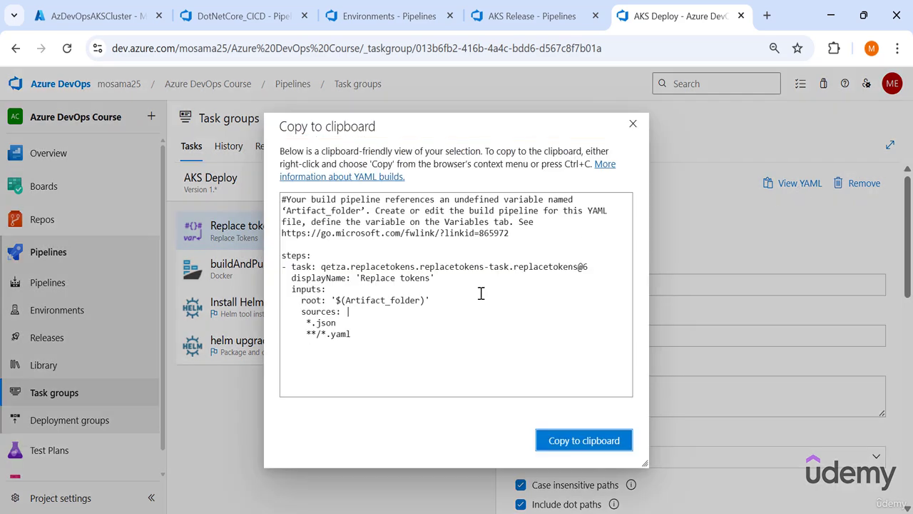
{"action": "left_click_drag", "start_coordinate": [389, 331], "coordinate": [241, 274]}
{"action": "key", "text": "ctrl+c"}
{"action": "key", "text": "Escape"}
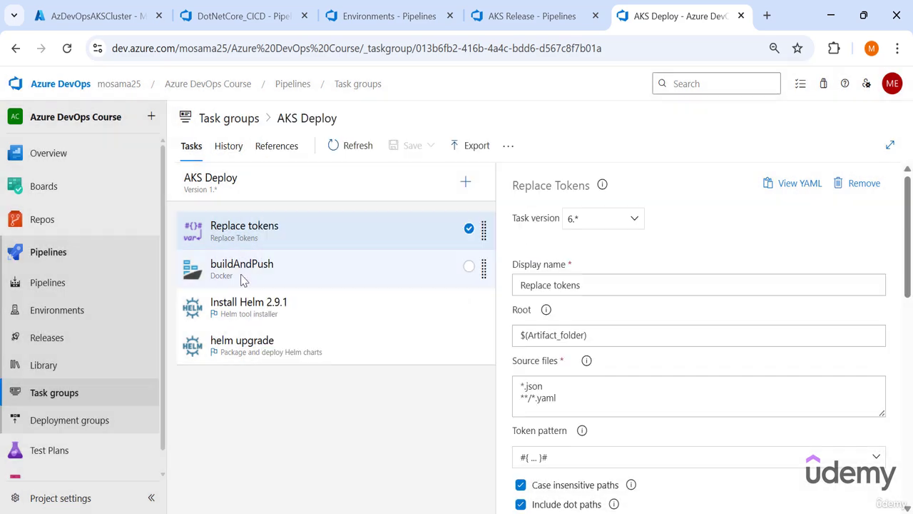
{"action": "left_click", "coordinate": [242, 16]}
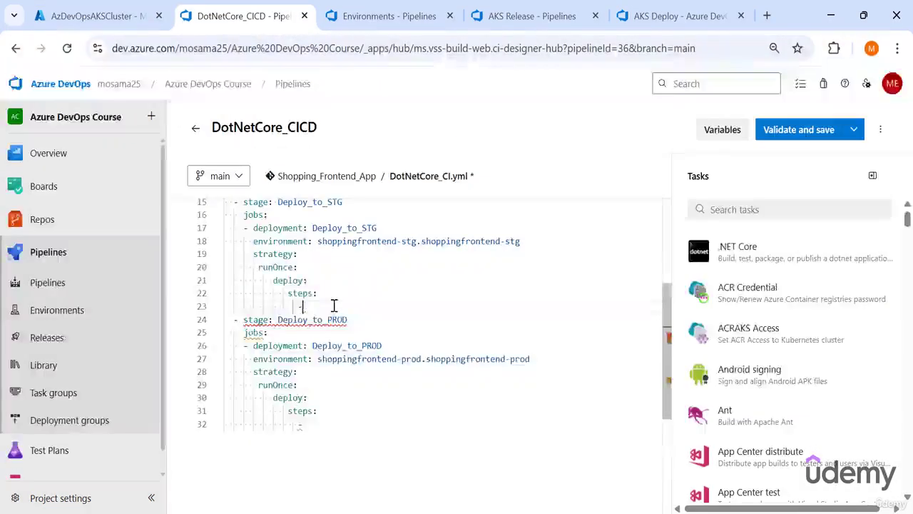
{"action": "left_click", "coordinate": [334, 305]}
{"action": "key", "text": "ctrl+v"}
{"action": "left_click_drag", "start_coordinate": [282, 397], "coordinate": [214, 321]}
{"action": "key", "text": "Tab"}
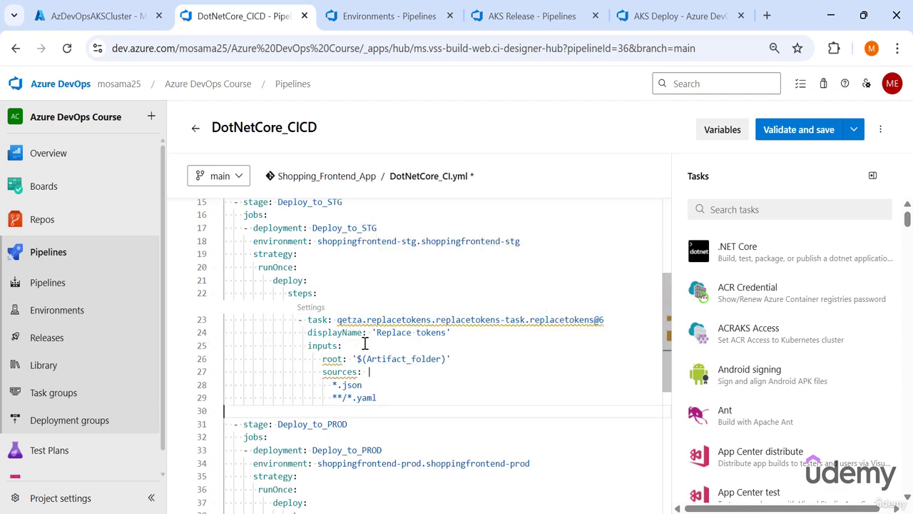
- Regenerate the Deploy_to_STG token replacement task from its settings as replacetokens@6 and indent it under steps
{"action": "left_click", "coordinate": [312, 310]}
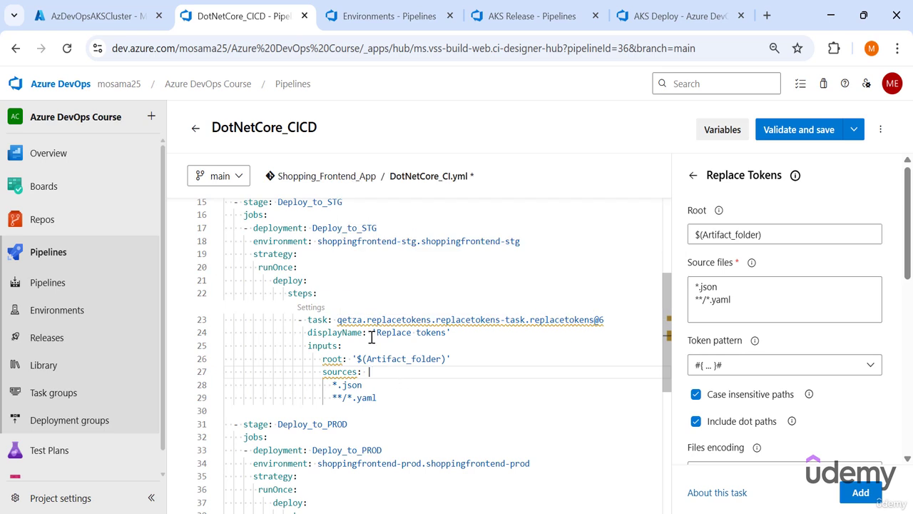
{"action": "left_click_drag", "start_coordinate": [338, 319], "coordinate": [453, 320]}
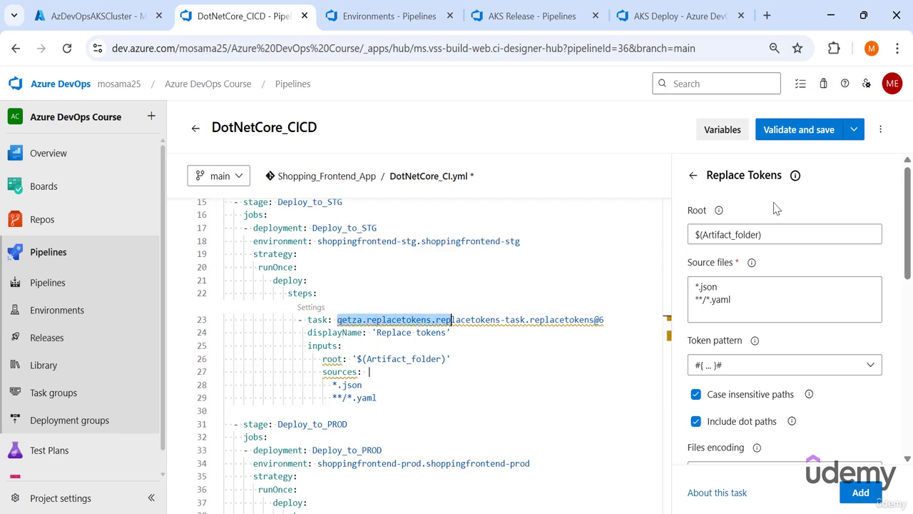
{"action": "left_click_drag", "start_coordinate": [783, 176], "coordinate": [706, 175]}
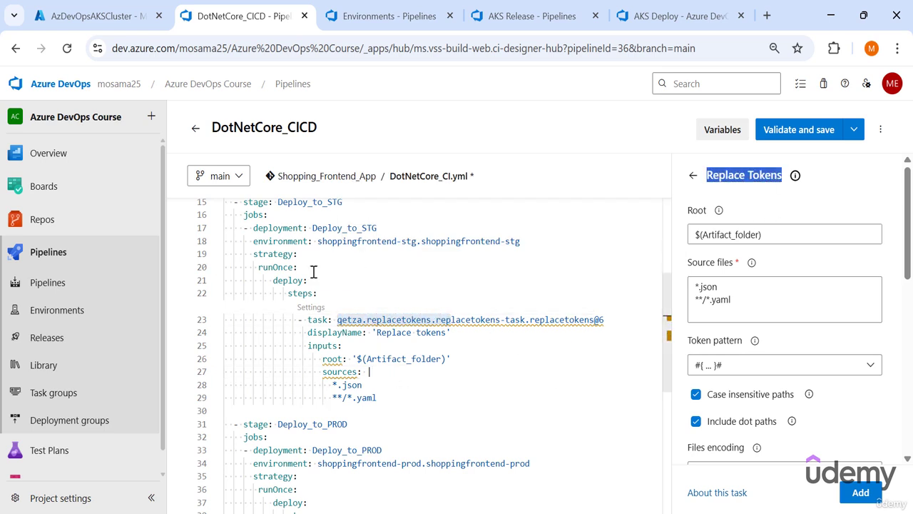
{"action": "left_click", "coordinate": [863, 496]}
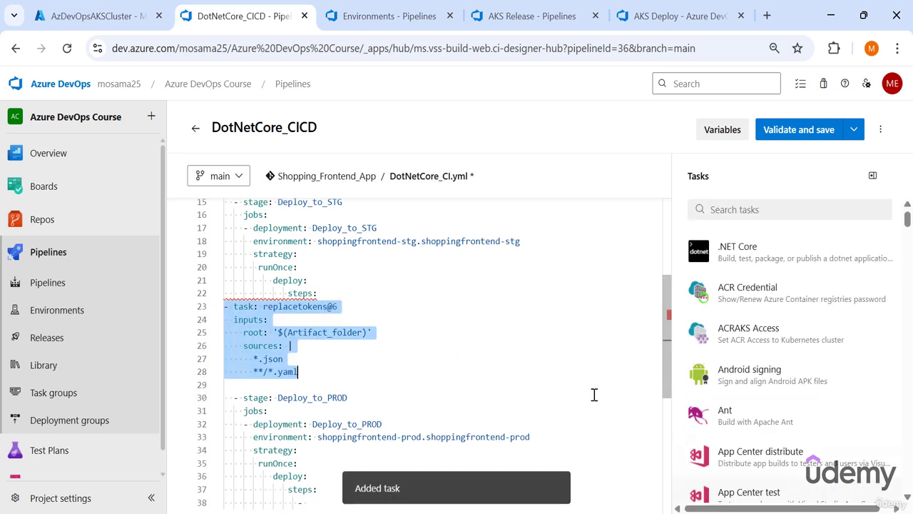
{"action": "key", "text": "Tab"}
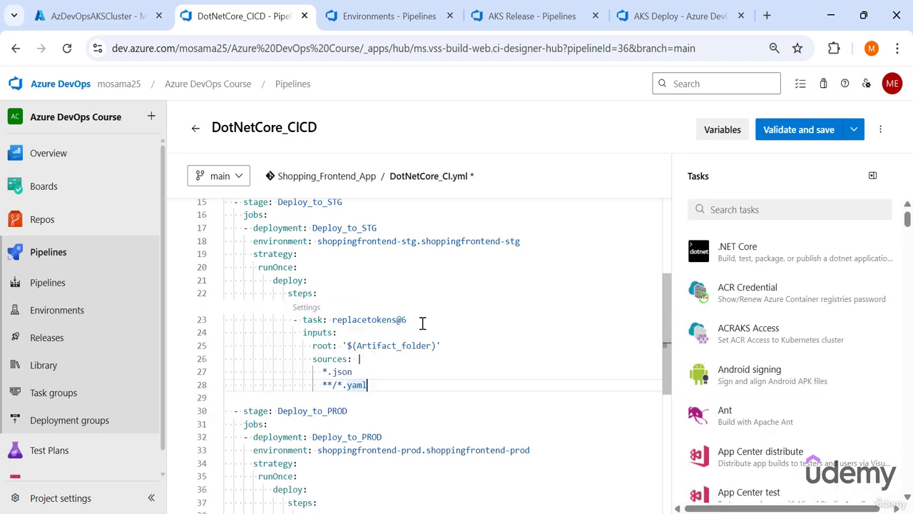
{"action": "left_click_drag", "start_coordinate": [421, 321], "coordinate": [334, 318]}
{"action": "left_click", "coordinate": [388, 386]}
{"action": "key", "text": "Return"}
{"action": "key", "text": "BackSpace"}
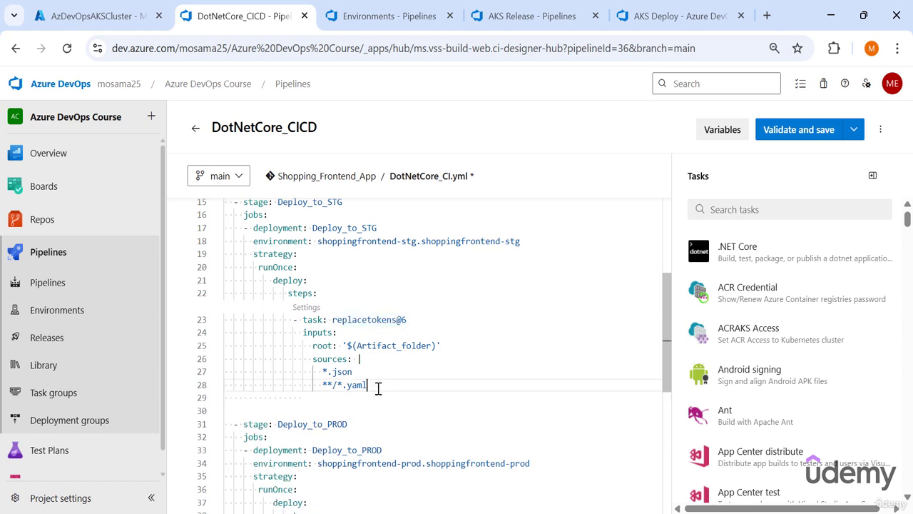
- Copy the replacetokens@6 task from Deploy_to_STG into the steps of the Deploy_to_PROD deployment
{"action": "left_click_drag", "start_coordinate": [377, 388], "coordinate": [211, 323]}
{"action": "key", "text": "ctrl+c"}
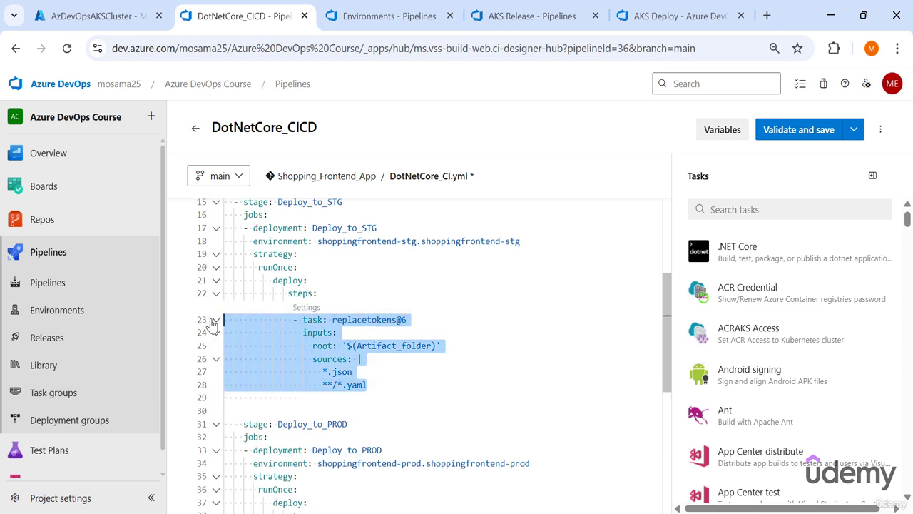
{"action": "scroll", "coordinate": [361, 393], "scroll_direction": "down", "scroll_amount": 3}
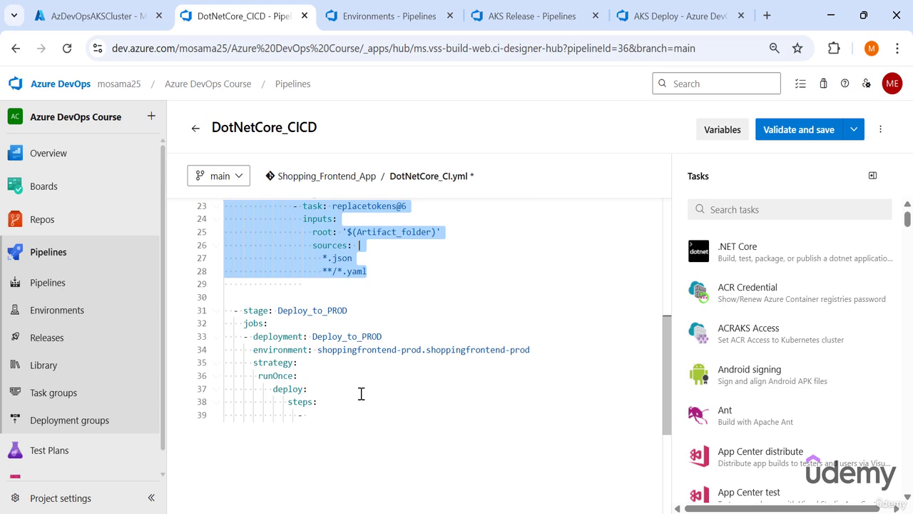
{"action": "left_click", "coordinate": [308, 415]}
{"action": "key", "text": "ctrl+v"}
{"action": "left_click_drag", "start_coordinate": [339, 331], "coordinate": [390, 404]}
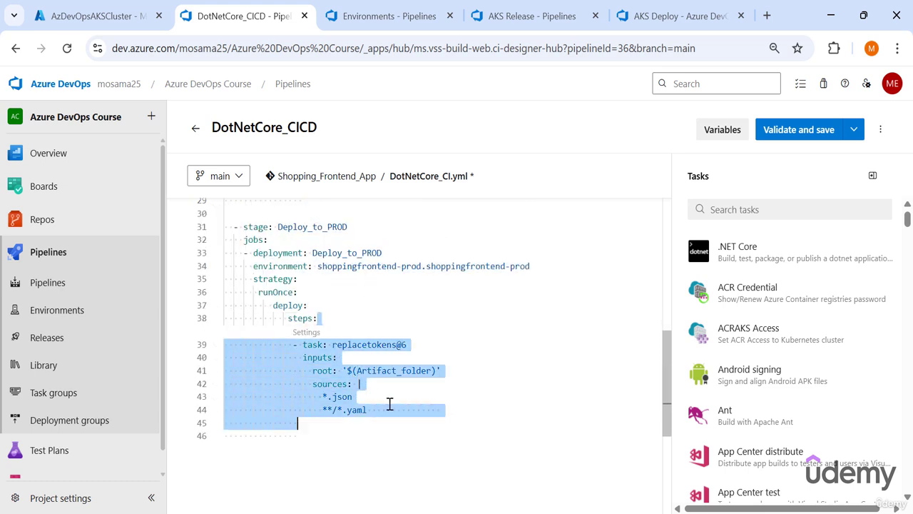
{"action": "left_click", "coordinate": [549, 396]}
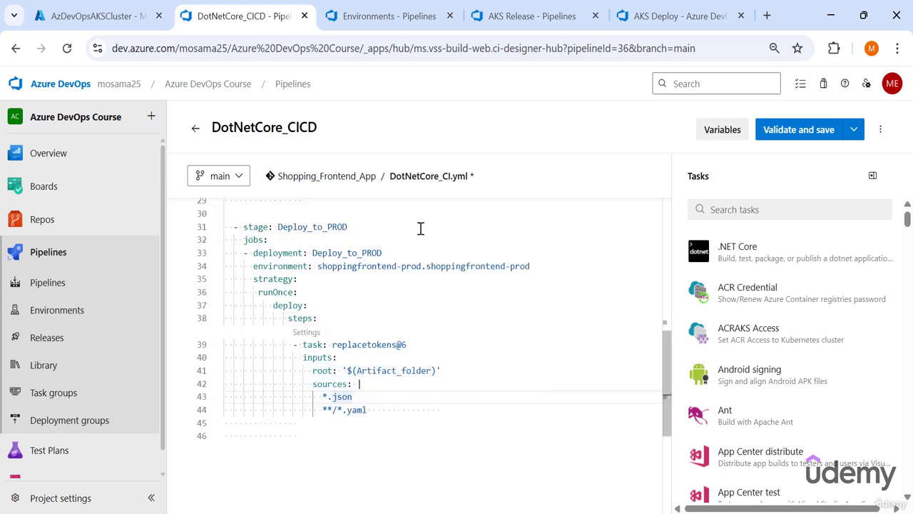
- Copy the buildAndPush Docker@2 task's YAML from the AKS Deploy task group into the Deploy_to_STG steps and indent it under steps
{"action": "left_click", "coordinate": [674, 15]}
{"action": "left_click", "coordinate": [266, 271]}
{"action": "left_click", "coordinate": [794, 184]}
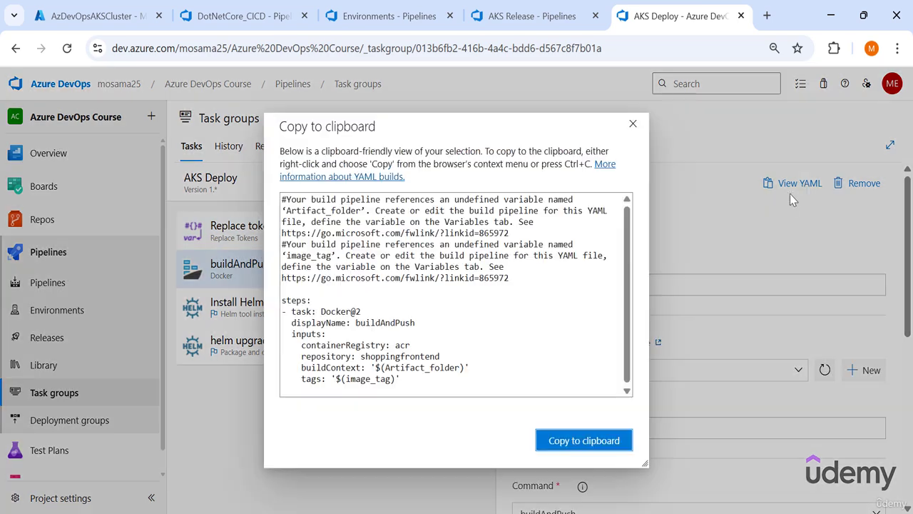
{"action": "left_click_drag", "start_coordinate": [420, 388], "coordinate": [202, 317]}
{"action": "key", "text": "ctrl+c"}
{"action": "key", "text": "Escape"}
{"action": "left_click", "coordinate": [514, 16]}
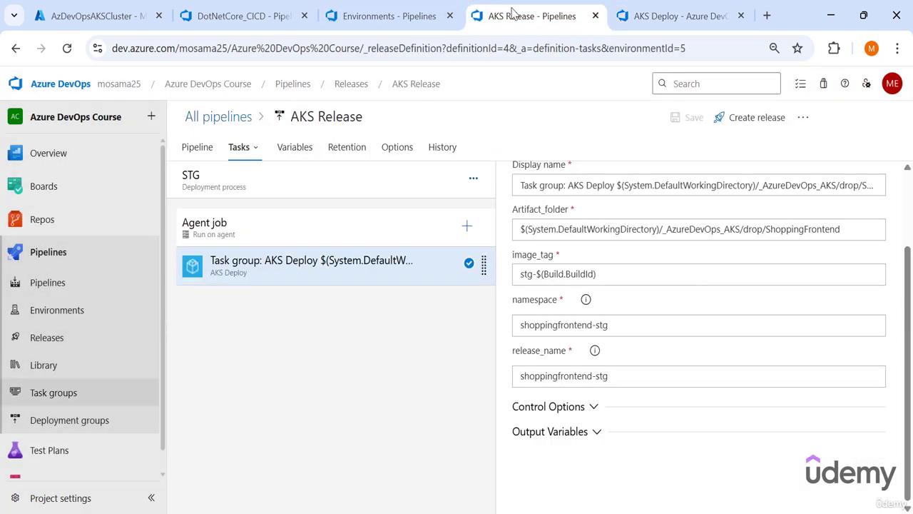
{"action": "left_click", "coordinate": [246, 16]}
{"action": "key", "text": "ctrl+v"}
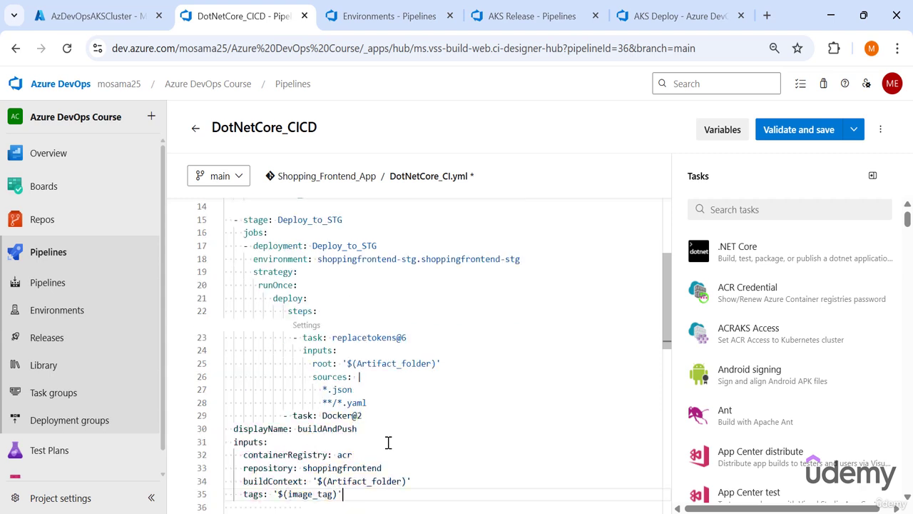
{"action": "scroll", "coordinate": [407, 428], "scroll_direction": "down", "scroll_amount": 2}
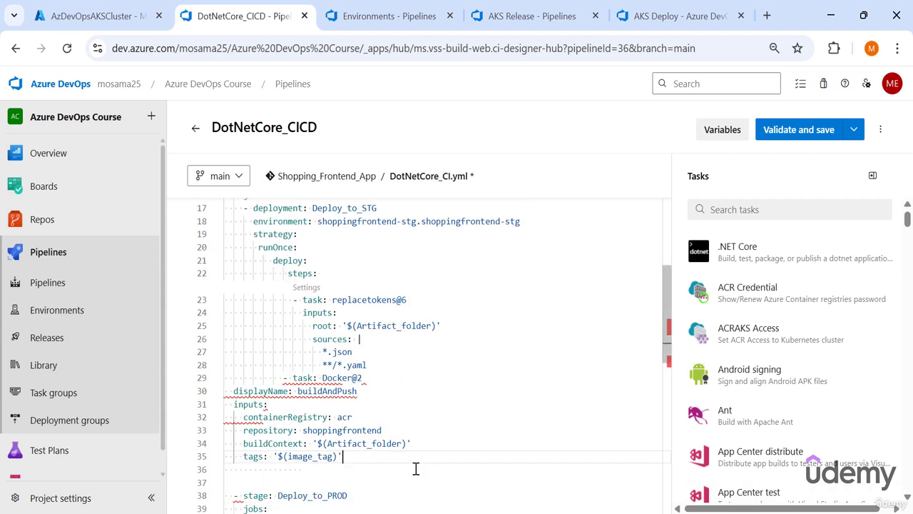
{"action": "left_click_drag", "start_coordinate": [345, 457], "coordinate": [295, 444]}
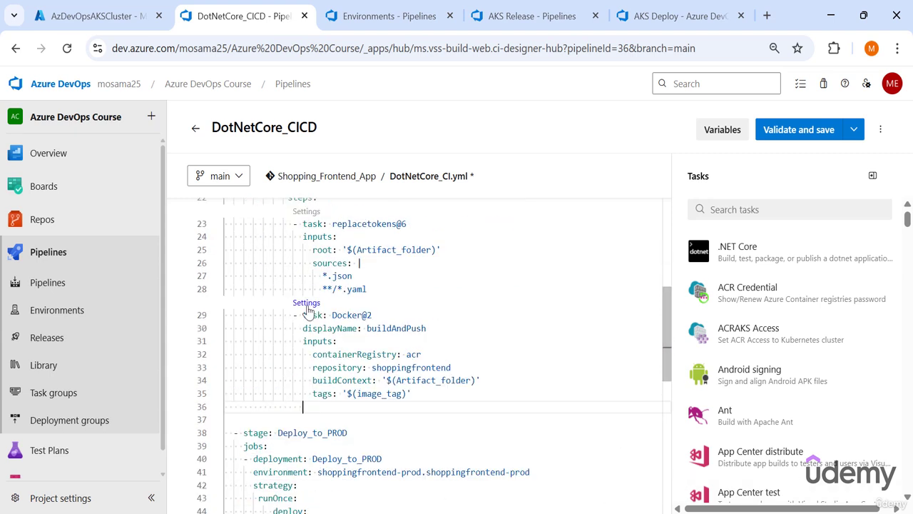
- In the Deploy_to_STG Docker@2 task's settings, set the Dockerfile path to $(Artifact_folder)/Dockerfile and empty the build context
{"action": "left_click", "coordinate": [306, 304]}
{"action": "scroll", "coordinate": [521, 388], "scroll_direction": "down", "scroll_amount": 1}
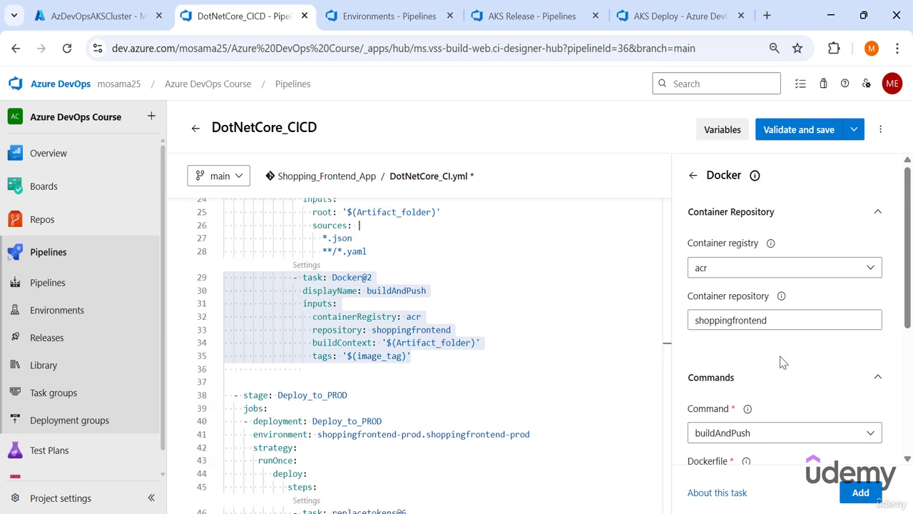
{"action": "scroll", "coordinate": [782, 361], "scroll_direction": "down", "scroll_amount": 3}
{"action": "left_click", "coordinate": [373, 343]}
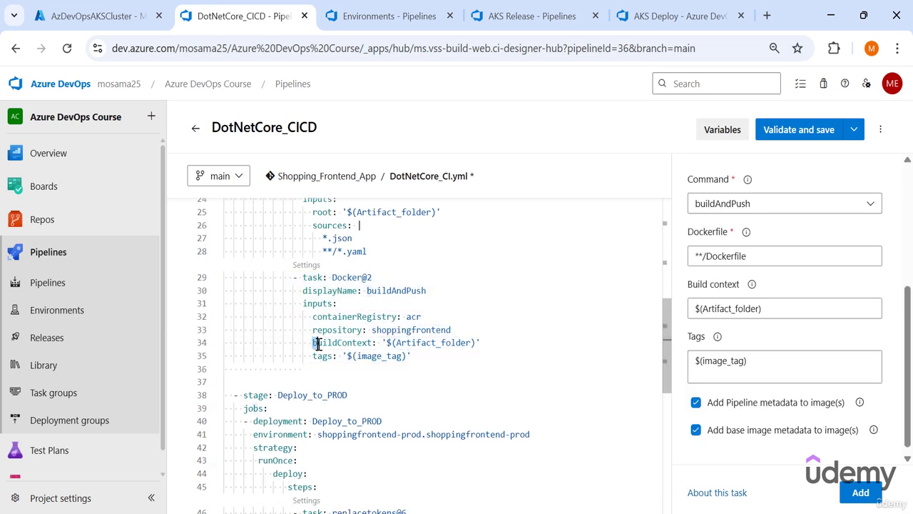
{"action": "left_click_drag", "start_coordinate": [314, 342], "coordinate": [378, 343]}
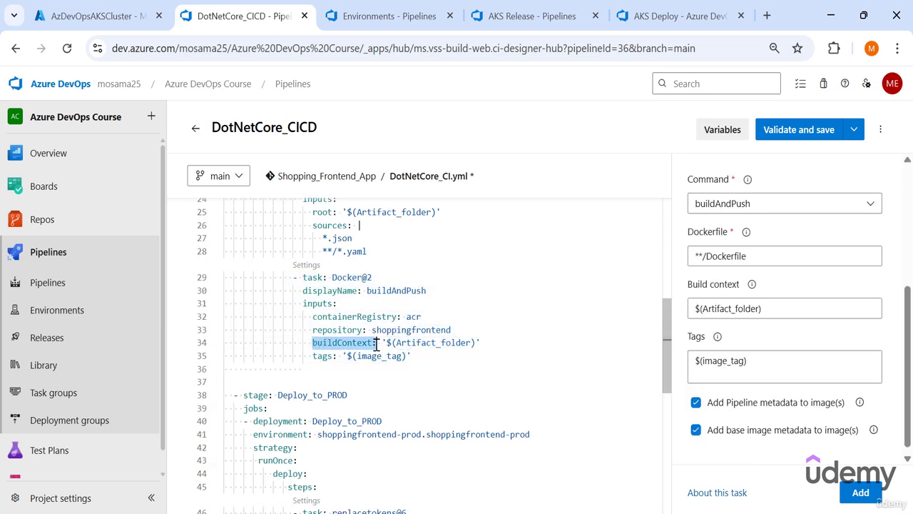
{"action": "left_click", "coordinate": [746, 232]}
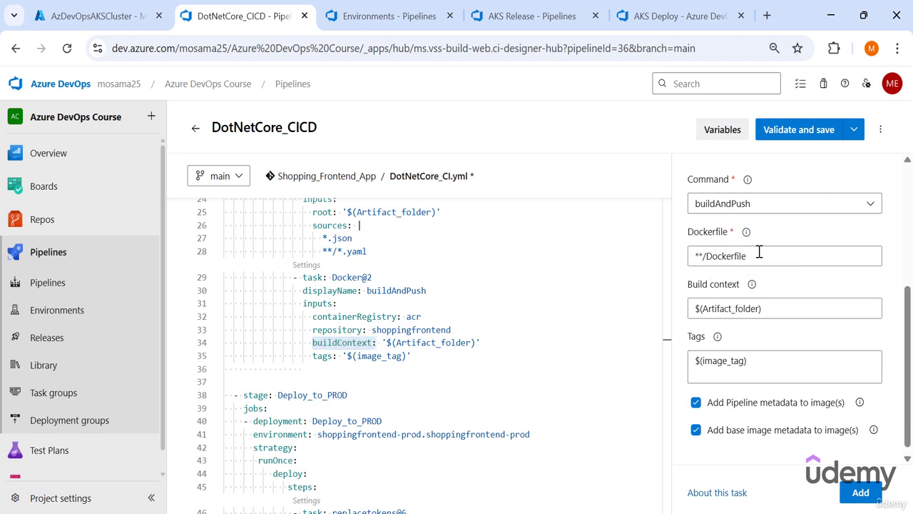
{"action": "double_click", "coordinate": [760, 251]}
{"action": "left_click_drag", "start_coordinate": [789, 307], "coordinate": [688, 312]}
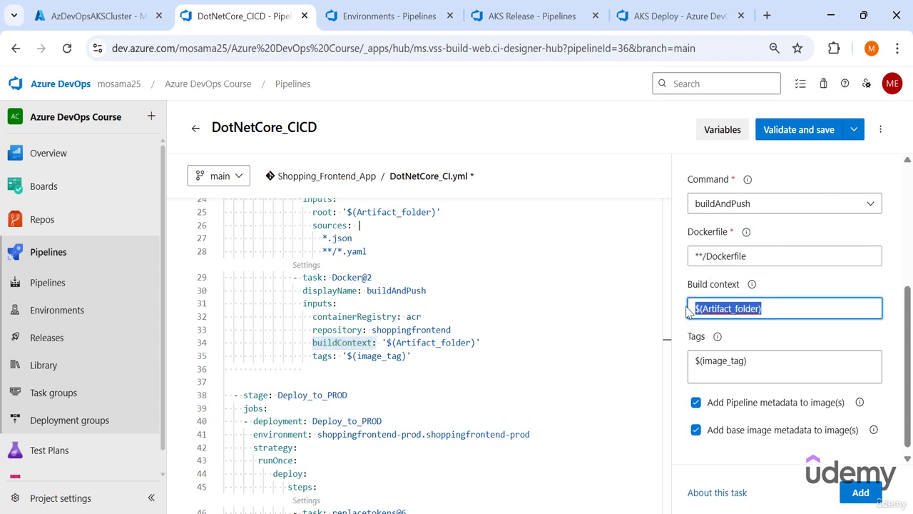
{"action": "key", "text": "ctrl+x"}
{"action": "left_click", "coordinate": [704, 256]}
{"action": "key", "text": "BackSpace"}
{"action": "key", "text": "BackSpace"}
{"action": "key", "text": "ctrl+v"}
{"action": "left_click_drag", "start_coordinate": [819, 259], "coordinate": [703, 263]}
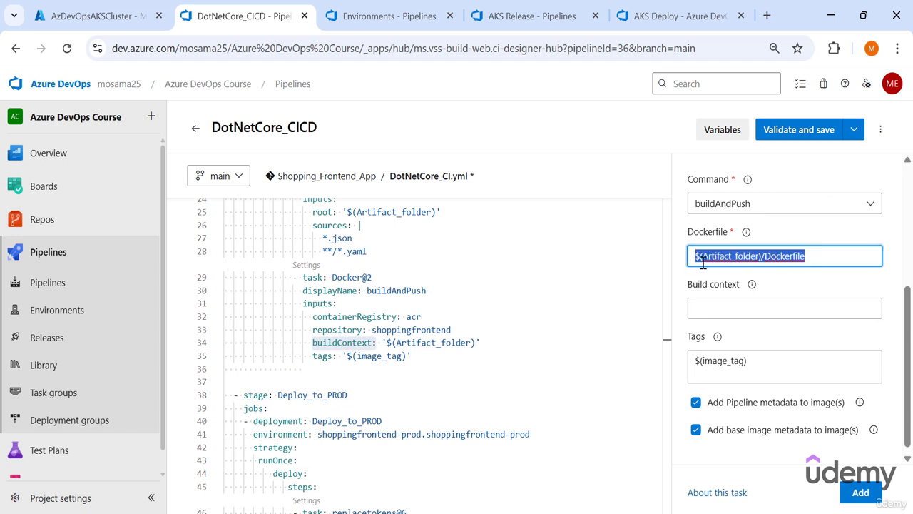
- Regenerate the Deploy_to_STG Docker@2 task from its settings without a buildContext line and indent it under steps
{"action": "left_click", "coordinate": [820, 261]}
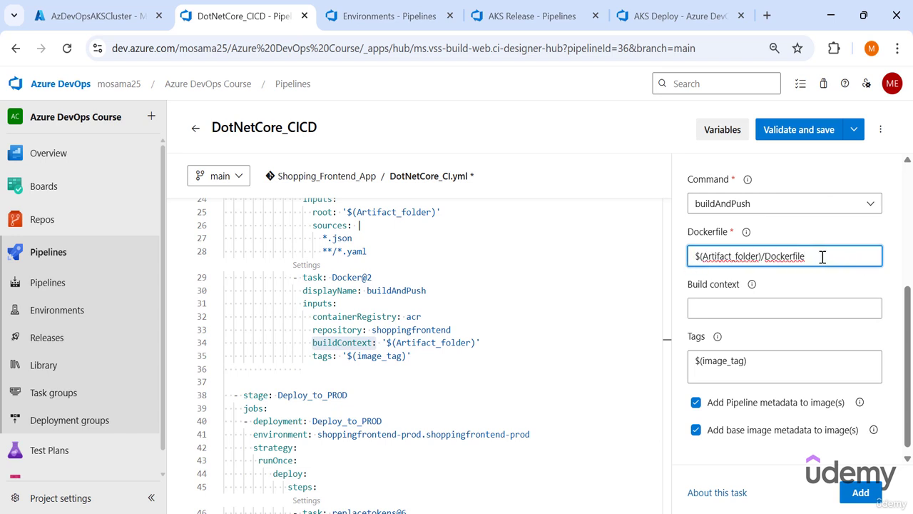
{"action": "left_click_drag", "start_coordinate": [824, 259], "coordinate": [696, 258]}
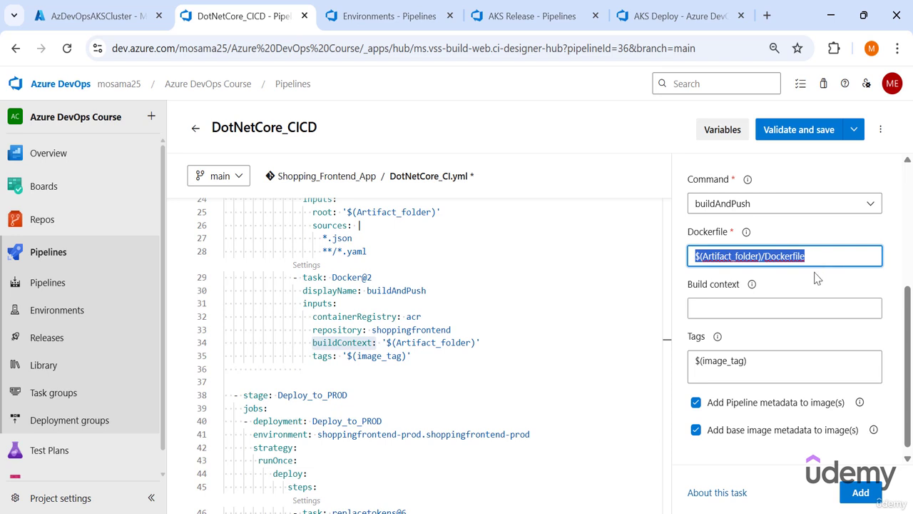
{"action": "left_click", "coordinate": [838, 258]}
{"action": "left_click_drag", "start_coordinate": [838, 258], "coordinate": [691, 258]}
{"action": "left_click", "coordinate": [861, 492]}
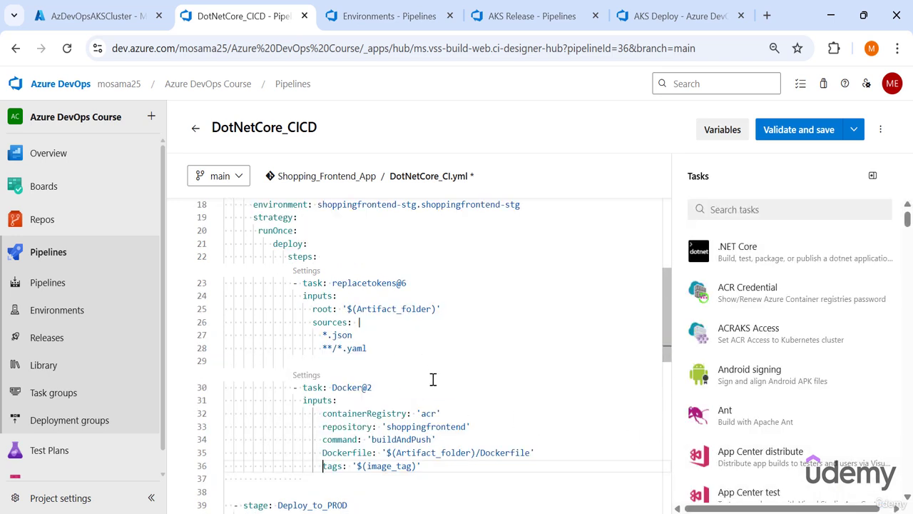
{"action": "scroll", "coordinate": [433, 379], "scroll_direction": "down", "scroll_amount": 2}
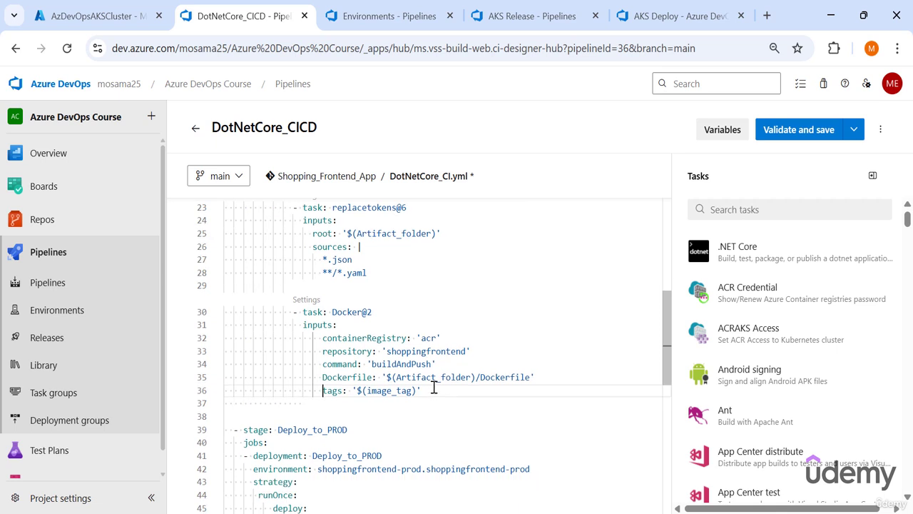
- Copy the Docker@2 task from Deploy_to_STG to below the replacetokens@6 task in the Deploy_to_PROD steps
{"action": "left_click_drag", "start_coordinate": [437, 397], "coordinate": [202, 314]}
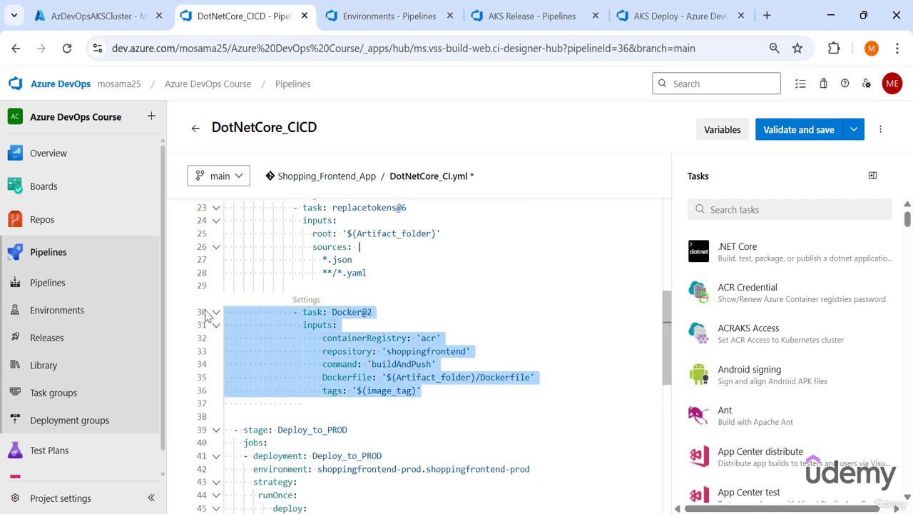
{"action": "scroll", "coordinate": [349, 354], "scroll_direction": "down", "scroll_amount": 1}
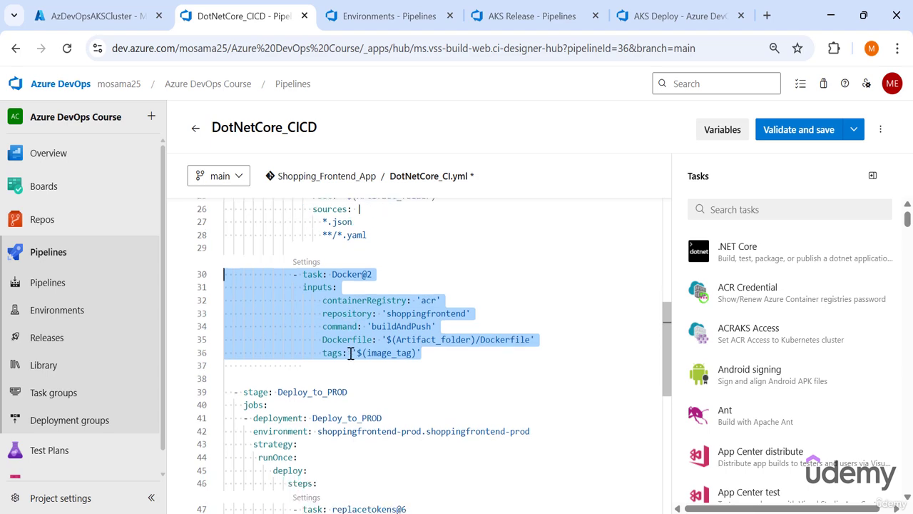
{"action": "scroll", "coordinate": [352, 353], "scroll_direction": "down", "scroll_amount": 7}
{"action": "left_click", "coordinate": [392, 327]}
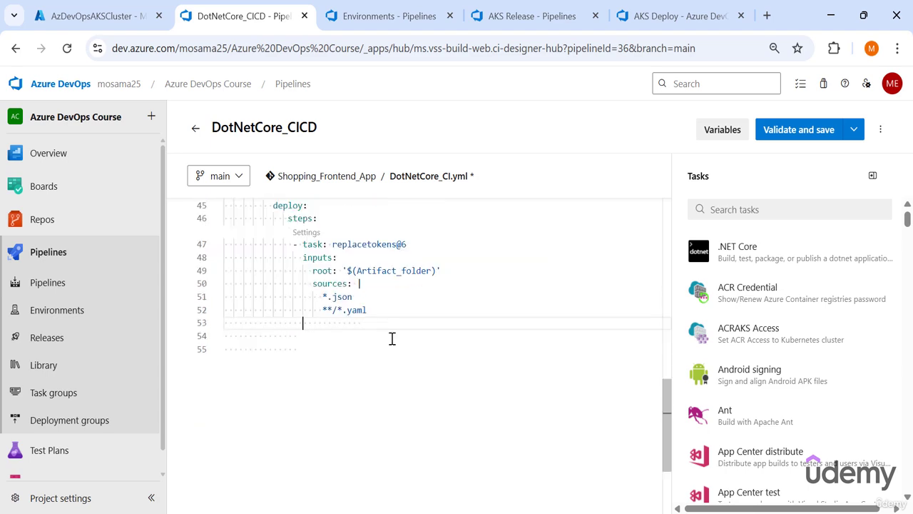
{"action": "key", "text": "ctrl+v"}
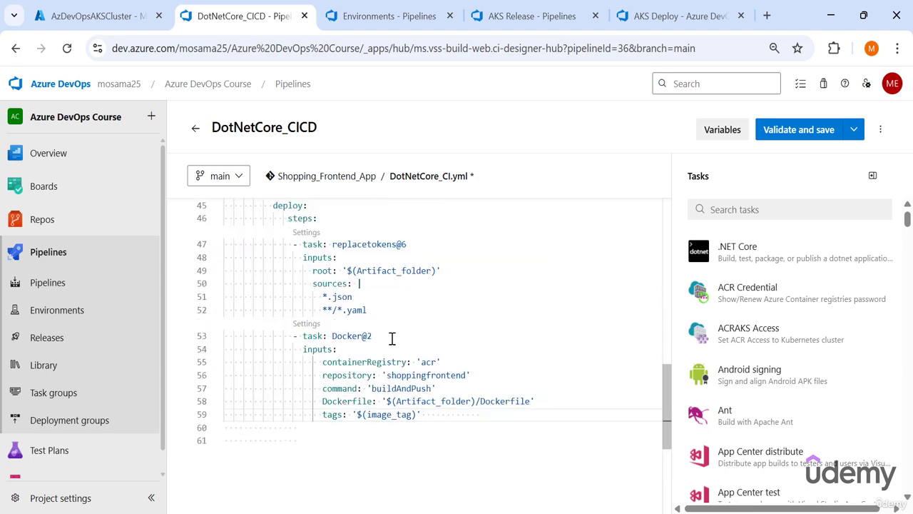
{"action": "scroll", "coordinate": [392, 338], "scroll_direction": "up", "scroll_amount": 7}
{"action": "scroll", "coordinate": [392, 337], "scroll_direction": "up", "scroll_amount": 2}
{"action": "scroll", "coordinate": [392, 336], "scroll_direction": "down", "scroll_amount": 2}
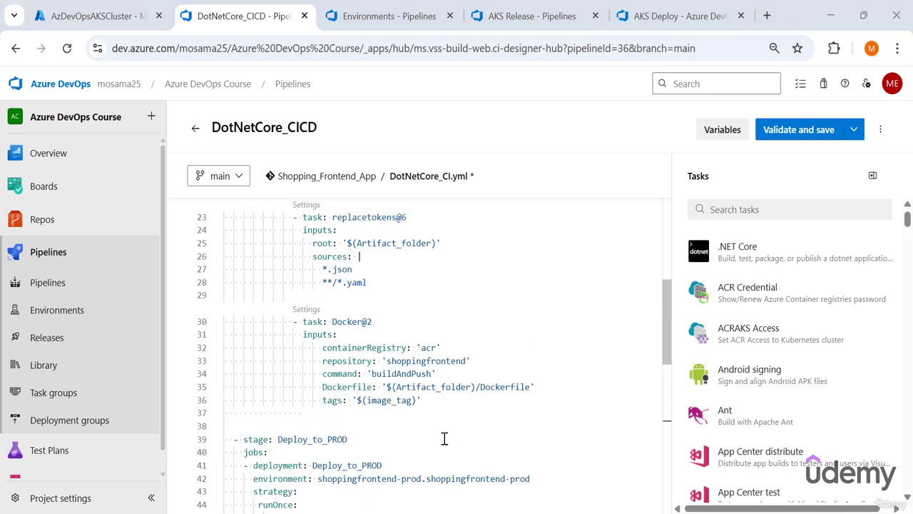
{"action": "scroll", "coordinate": [462, 291], "scroll_direction": "down", "scroll_amount": 5}
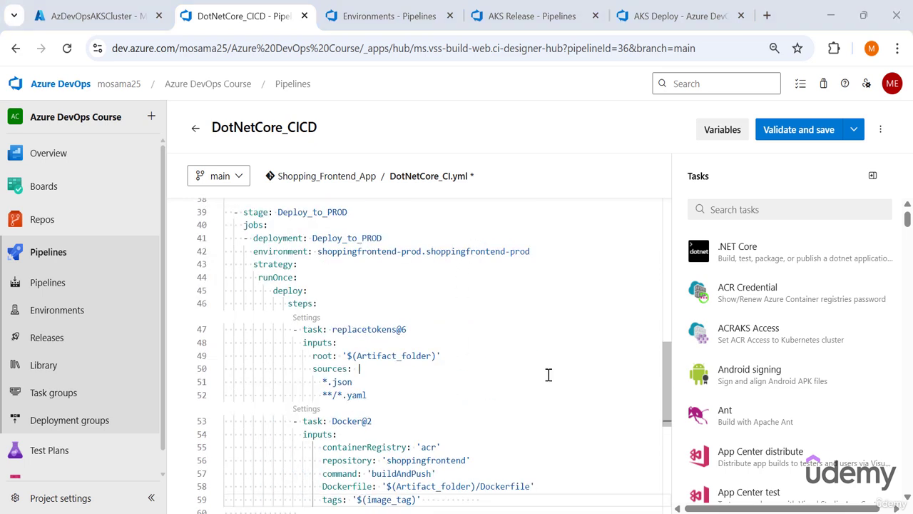
- Copy the helm upgrade task's HelmDeploy@0 YAML, including all its inputs, from the AKS Deploy task group
{"action": "left_click", "coordinate": [647, 7]}
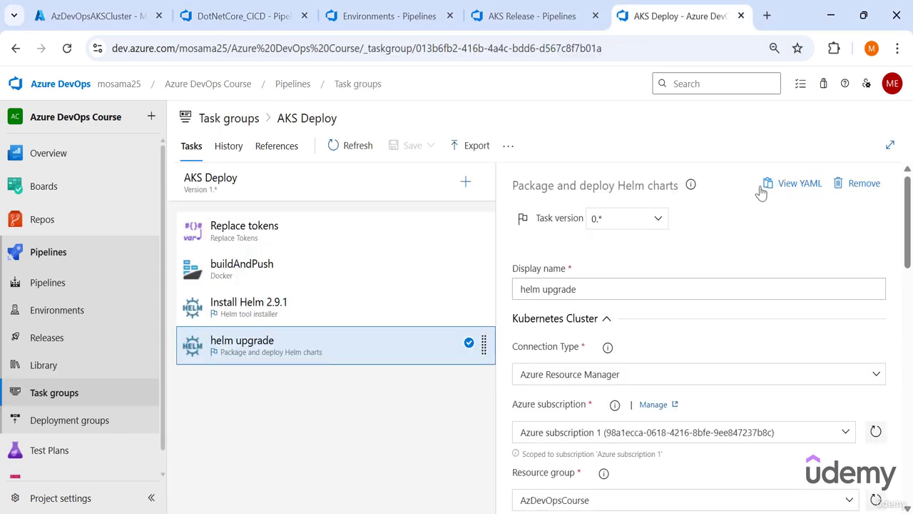
{"action": "left_click", "coordinate": [768, 182]}
{"action": "scroll", "coordinate": [451, 295], "scroll_direction": "down", "scroll_amount": 5}
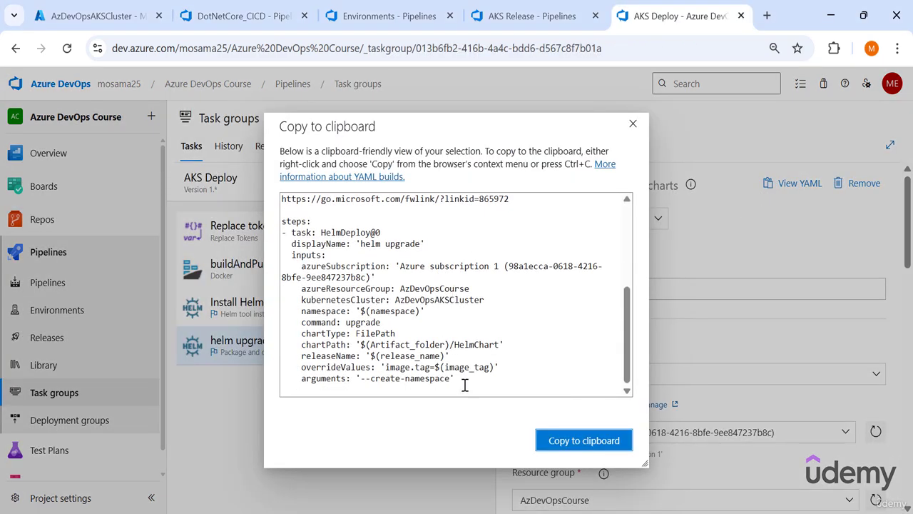
{"action": "left_click_drag", "start_coordinate": [465, 385], "coordinate": [240, 240]}
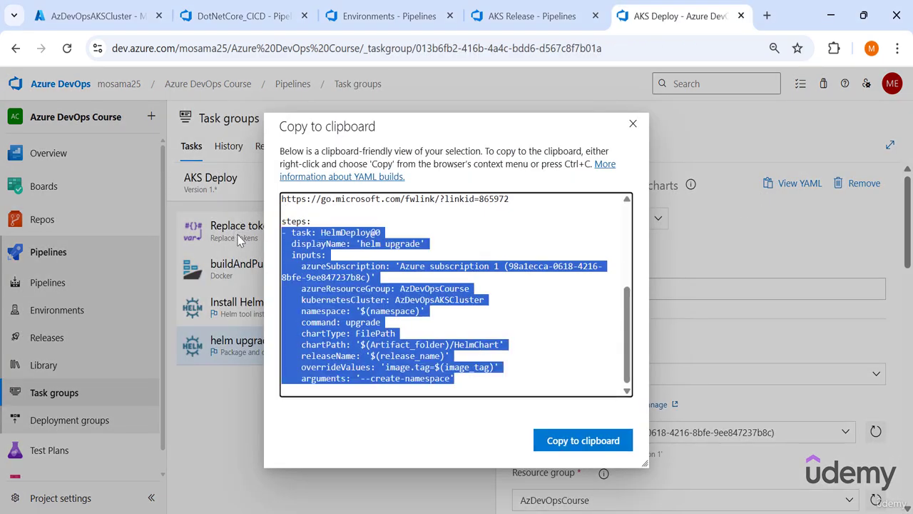
{"action": "left_click", "coordinate": [240, 240]}
- Insert the copied HelmDeploy@0 task below the Docker@2 task in DotNetCore_CICD's Deploy_to_STG steps and indent it under steps
{"action": "left_click", "coordinate": [244, 14]}
{"action": "scroll", "coordinate": [392, 307], "scroll_direction": "down", "scroll_amount": 2}
{"action": "scroll", "coordinate": [399, 321], "scroll_direction": "up", "scroll_amount": 5}
{"action": "left_click", "coordinate": [427, 373]}
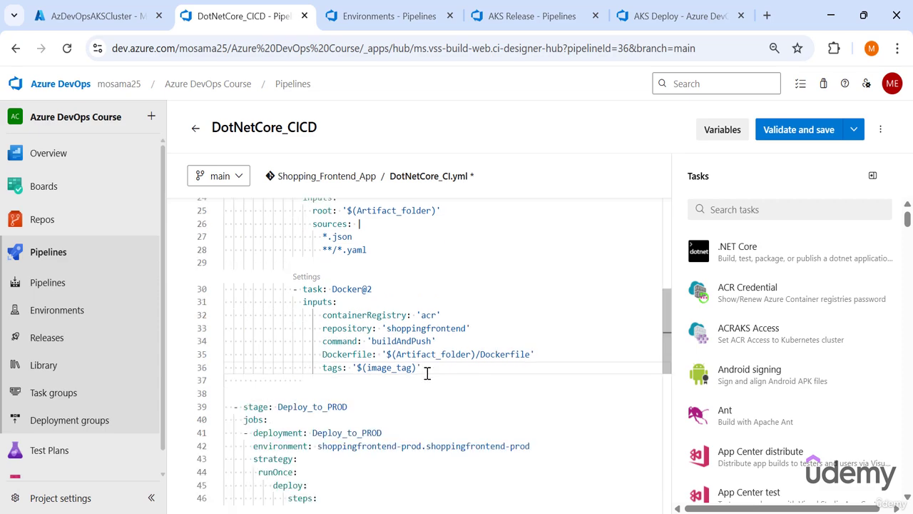
{"action": "key", "text": "Return"}
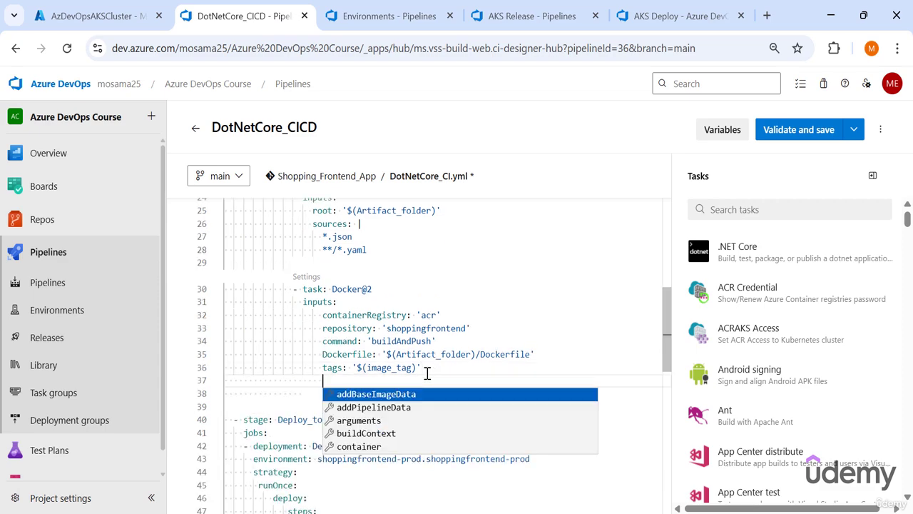
{"action": "key", "text": "Return"}
{"action": "key", "text": "BackSpace"}
{"action": "key", "text": "BackSpace"}
{"action": "key", "text": "BackSpace"}
{"action": "key", "text": "BackSpace"}
{"action": "key", "text": "BackSpace"}
{"action": "key", "text": "BackSpace"}
{"action": "key", "text": "BackSpace"}
{"action": "key", "text": "BackSpace"}
{"action": "key", "text": "BackSpace"}
{"action": "key", "text": "BackSpace"}
{"action": "key", "text": "BackSpace"}
{"action": "key", "text": "BackSpace"}
{"action": "key", "text": "BackSpace"}
{"action": "key", "text": "BackSpace"}
{"action": "key", "text": "BackSpace"}
{"action": "key", "text": "BackSpace"}
{"action": "key", "text": "BackSpace"}
{"action": "key", "text": "BackSpace"}
{"action": "key", "text": "BackSpace"}
{"action": "key", "text": "BackSpace"}
{"action": "key", "text": "Return"}
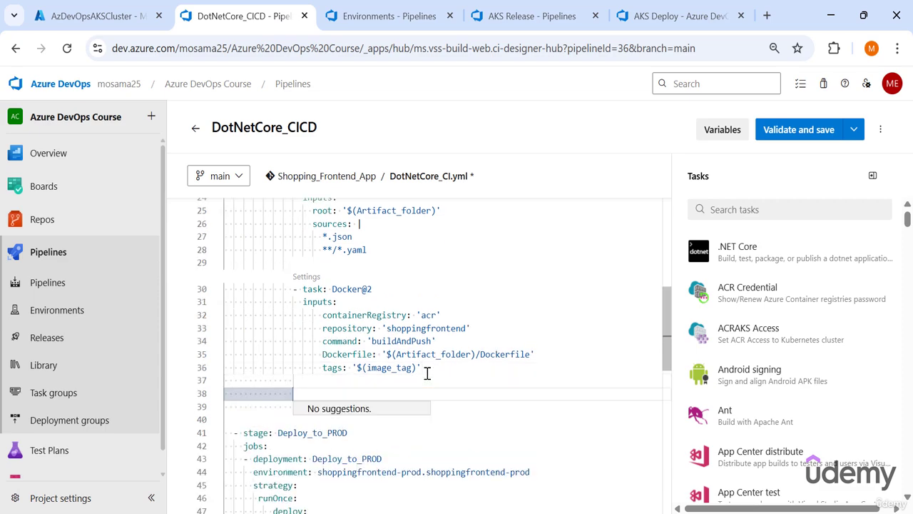
{"action": "key", "text": "ctrl+v"}
{"action": "scroll", "coordinate": [461, 430], "scroll_direction": "down", "scroll_amount": 2}
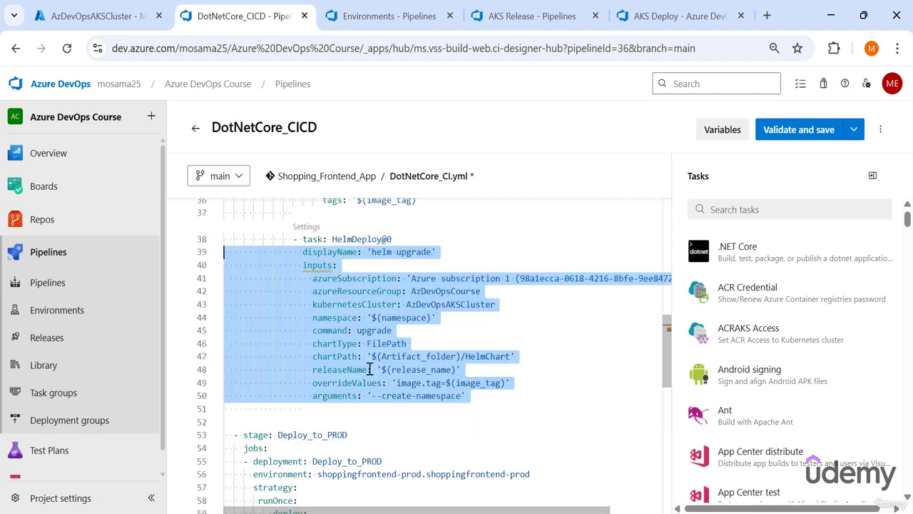
{"action": "left_click", "coordinate": [369, 369]}
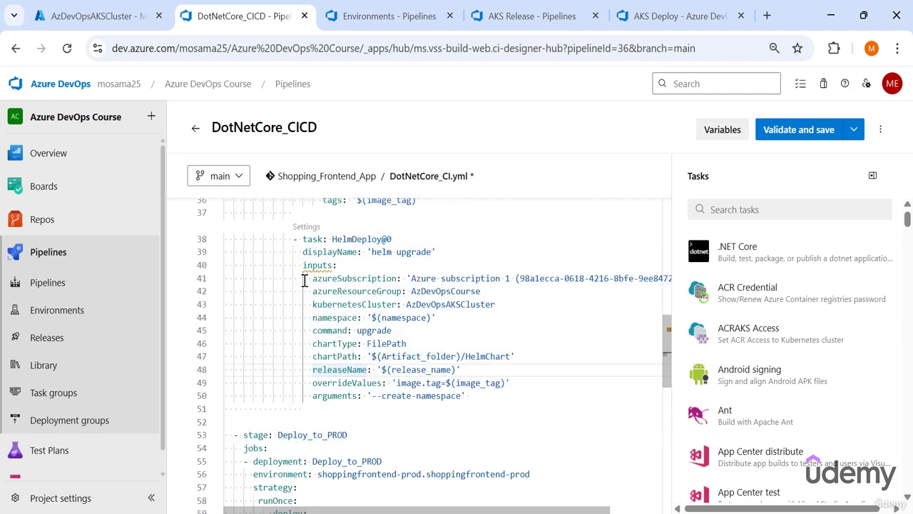
- Delete the azureSubscription, azureResourceGroup and kubernetesCluster inputs from the HelmDeploy@0 task in the Deploy_to_STG stage
{"action": "mouse_move", "coordinate": [305, 281]}
{"action": "left_mouse_down"}
{"action": "mouse_move", "coordinate": [368, 304]}
{"action": "mouse_move", "coordinate": [464, 304]}
{"action": "mouse_move", "coordinate": [521, 318]}
{"action": "mouse_move", "coordinate": [518, 307]}
{"action": "left_mouse_up"}
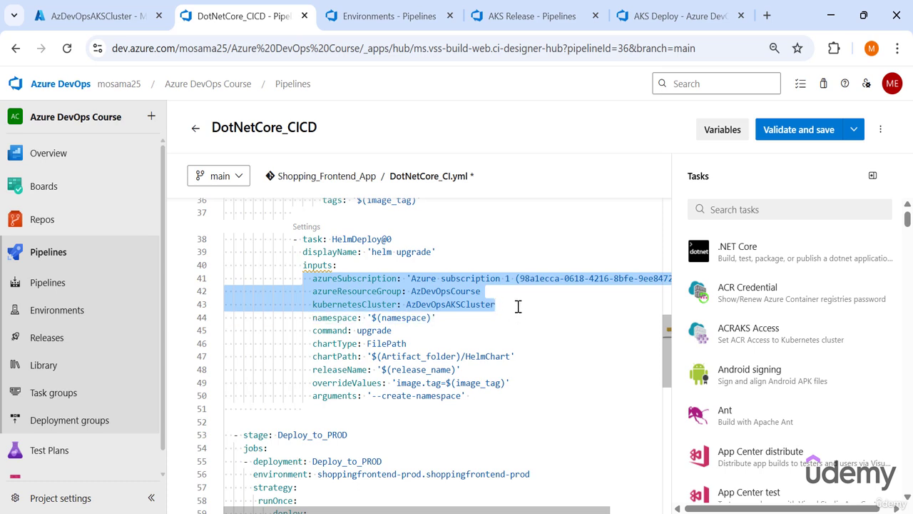
{"action": "scroll", "coordinate": [520, 296], "scroll_direction": "up", "scroll_amount": 10}
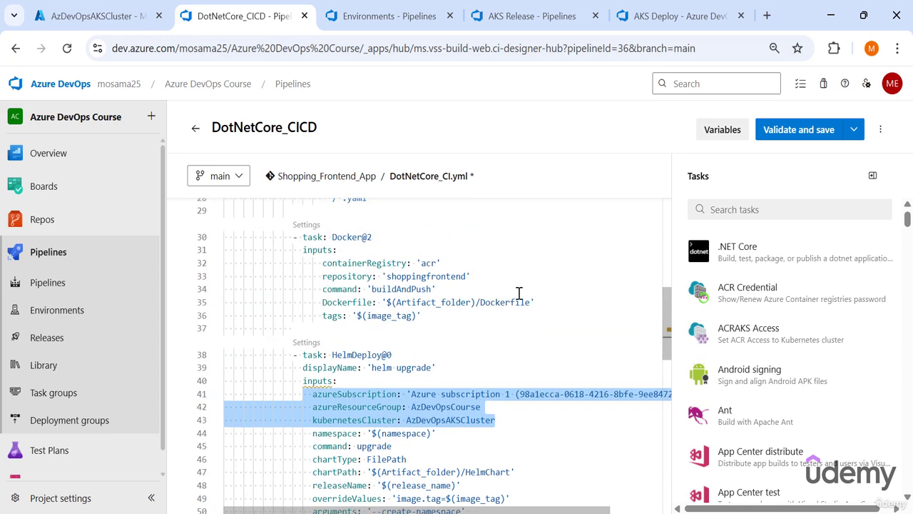
{"action": "scroll", "coordinate": [300, 357], "scroll_direction": "down", "scroll_amount": 2}
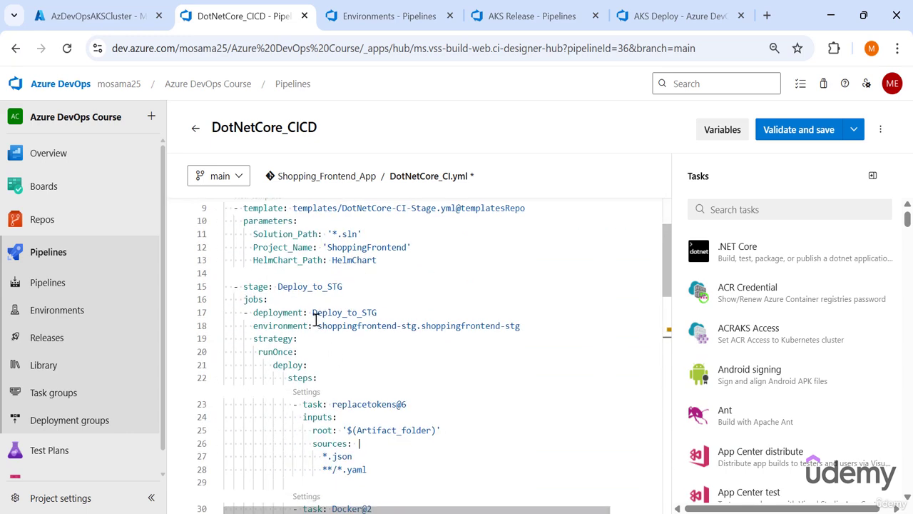
{"action": "left_click_drag", "start_coordinate": [317, 326], "coordinate": [520, 326]}
{"action": "scroll", "coordinate": [476, 330], "scroll_direction": "down", "scroll_amount": 5}
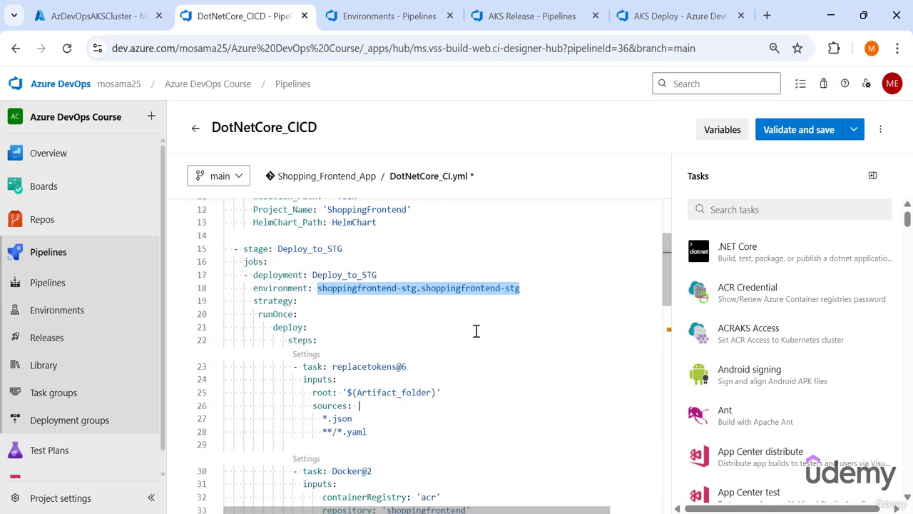
{"action": "scroll", "coordinate": [487, 332], "scroll_direction": "down", "scroll_amount": 2}
{"action": "scroll", "coordinate": [485, 332], "scroll_direction": "up", "scroll_amount": 2}
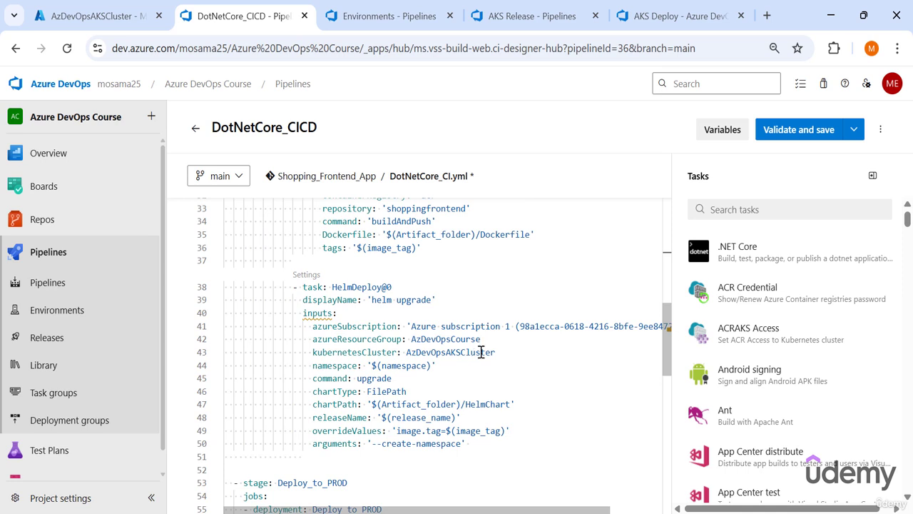
{"action": "left_click_drag", "start_coordinate": [304, 326], "coordinate": [413, 340]}
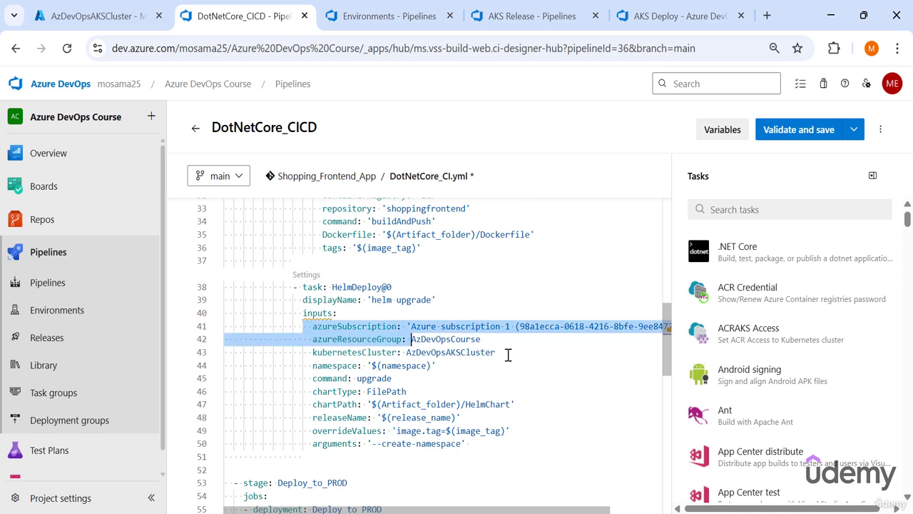
{"action": "left_click_drag", "start_coordinate": [495, 353], "coordinate": [199, 335]}
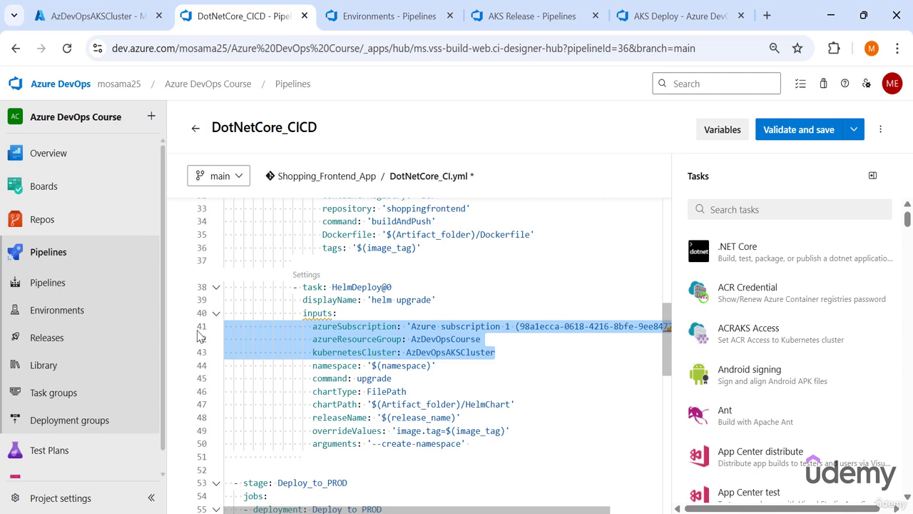
{"action": "key", "text": "Delete"}
- Copy the trimmed HelmDeploy@0 task from Deploy_to_STG to below the Docker@2 task in the Deploy_to_PROD steps
{"action": "scroll", "coordinate": [360, 314], "scroll_direction": "down", "scroll_amount": 1}
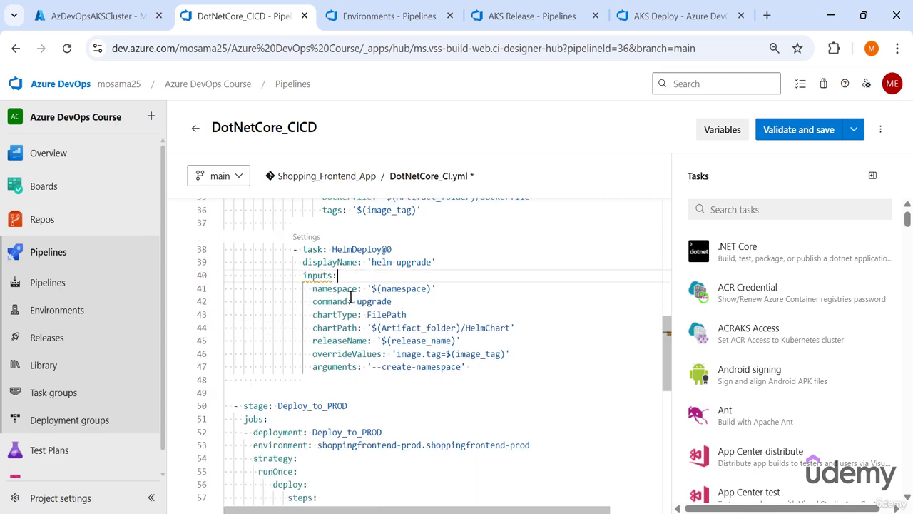
{"action": "left_click_drag", "start_coordinate": [371, 282], "coordinate": [159, 254]}
{"action": "left_click", "coordinate": [352, 327]}
{"action": "left_click", "coordinate": [308, 251]}
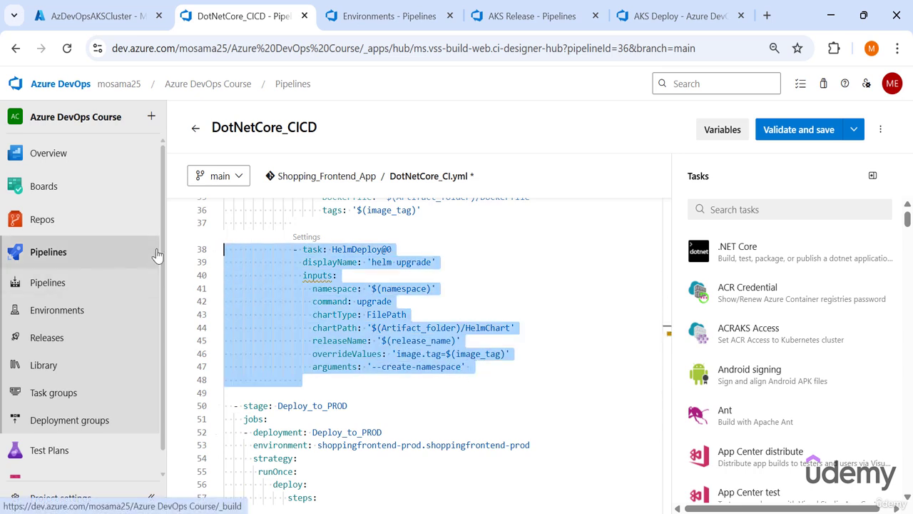
{"action": "left_click", "coordinate": [399, 341]}
{"action": "left_click_drag", "start_coordinate": [484, 370], "coordinate": [184, 253]}
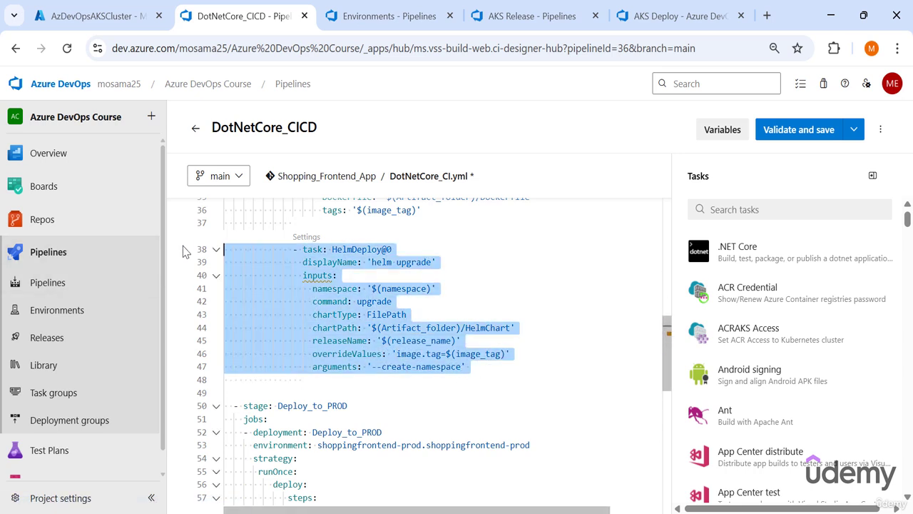
{"action": "key", "text": "ctrl+x"}
{"action": "scroll", "coordinate": [237, 385], "scroll_direction": "down", "scroll_amount": 5}
{"action": "left_click", "coordinate": [236, 385]}
{"action": "key", "text": "ctrl+v"}
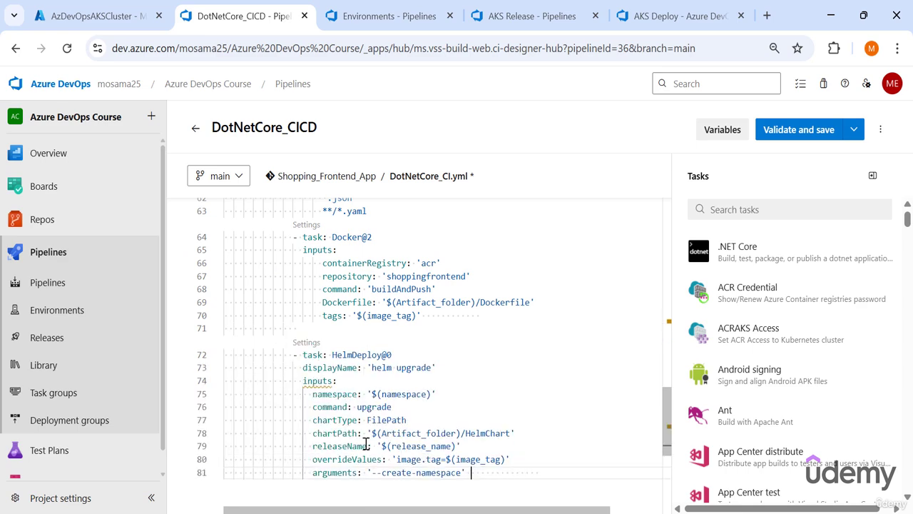
- Review the tasks of both deployment stages for variable references such as Artifact_folder, image_tag, namespace and release_name
{"action": "scroll", "coordinate": [386, 493], "scroll_direction": "up", "scroll_amount": 10}
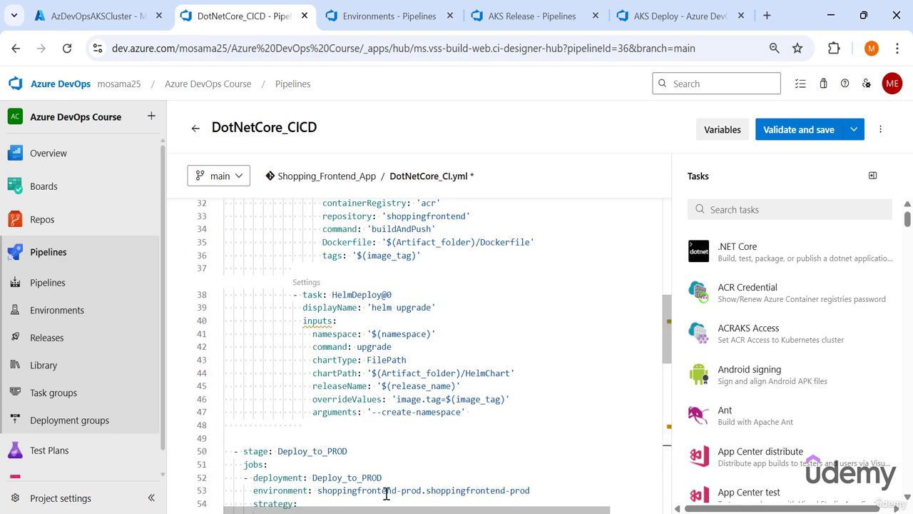
{"action": "scroll", "coordinate": [397, 483], "scroll_direction": "up", "scroll_amount": 3}
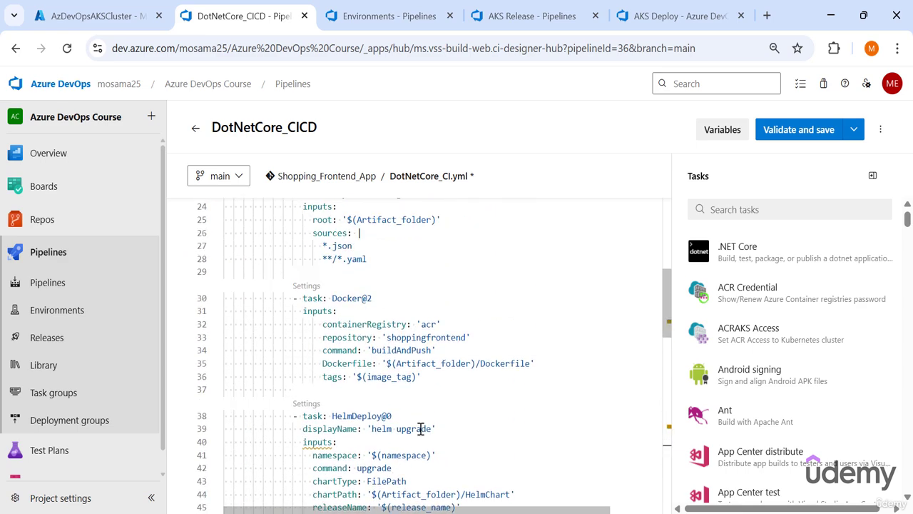
{"action": "left_click_drag", "start_coordinate": [403, 362], "coordinate": [457, 363]}
{"action": "left_click", "coordinate": [413, 377]}
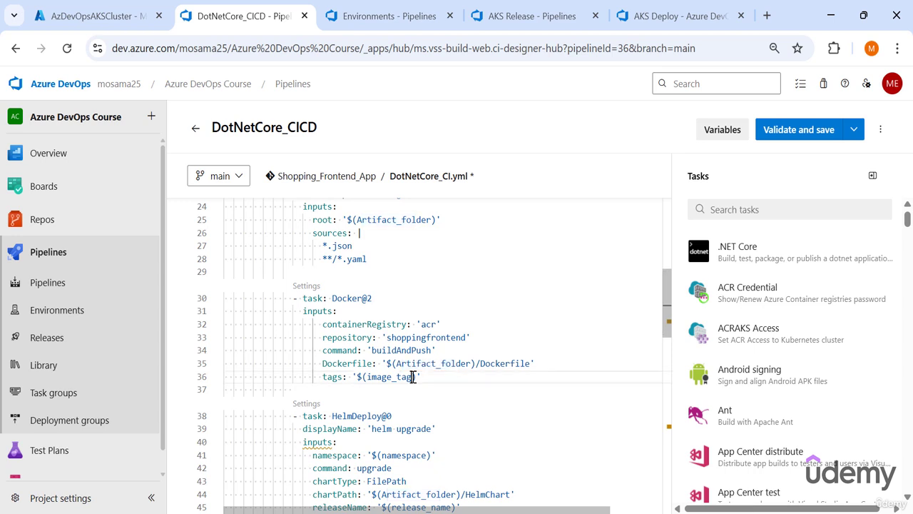
{"action": "scroll", "coordinate": [413, 376], "scroll_direction": "down", "scroll_amount": 2}
{"action": "left_click", "coordinate": [411, 379]}
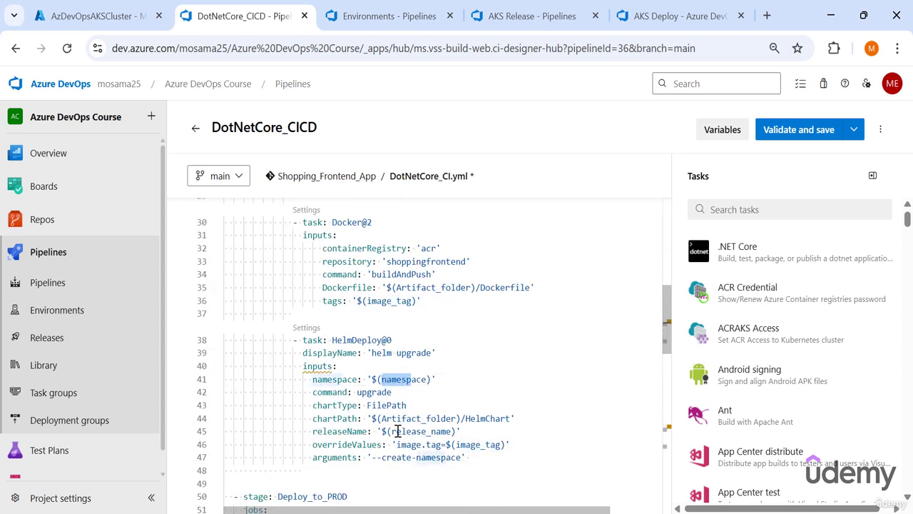
{"action": "left_click_drag", "start_coordinate": [398, 431], "coordinate": [404, 480]}
{"action": "left_click", "coordinate": [396, 431]}
{"action": "scroll", "coordinate": [396, 428], "scroll_direction": "down", "scroll_amount": 10}
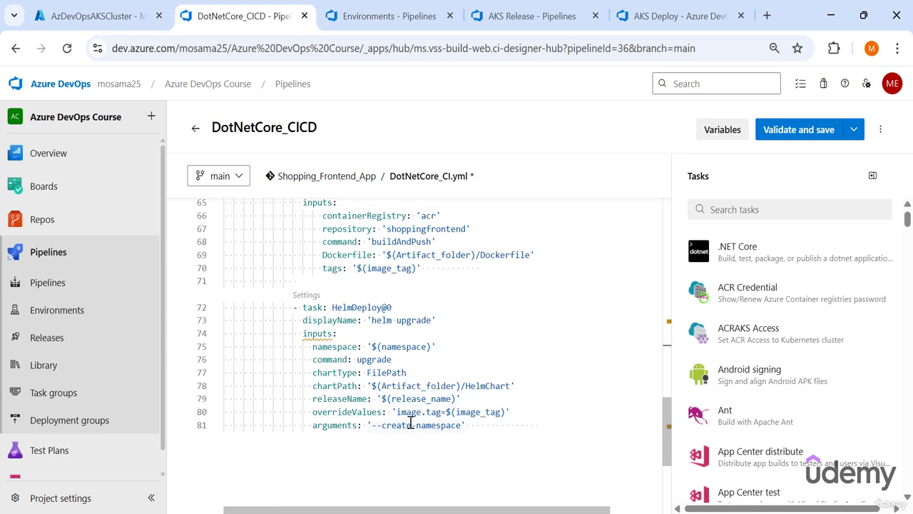
{"action": "scroll", "coordinate": [408, 419], "scroll_direction": "up", "scroll_amount": 3}
{"action": "scroll", "coordinate": [408, 422], "scroll_direction": "up", "scroll_amount": 2}
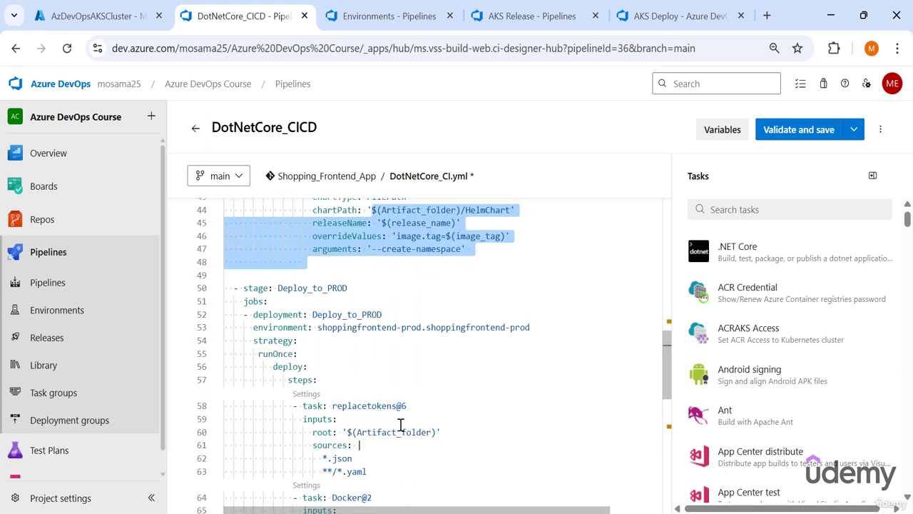
{"action": "scroll", "coordinate": [393, 428], "scroll_direction": "down", "scroll_amount": 2}
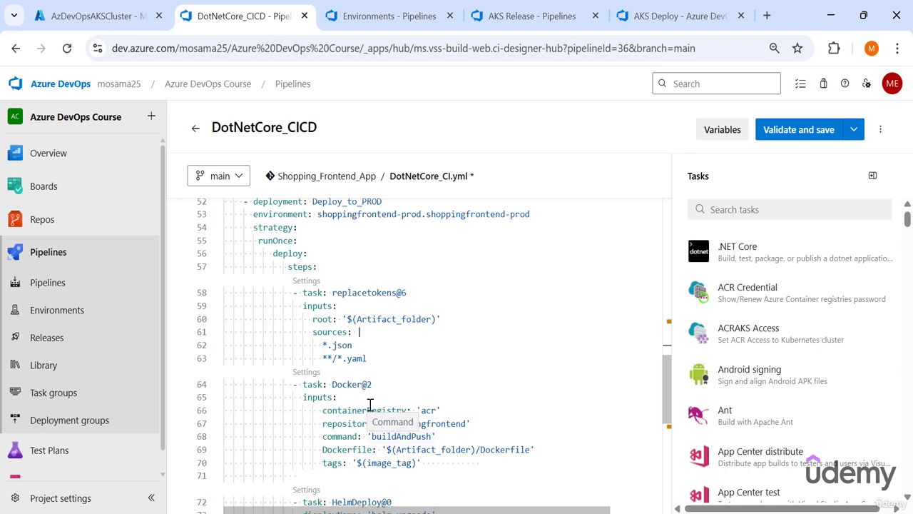
{"action": "mouse_move", "coordinate": [364, 383]}
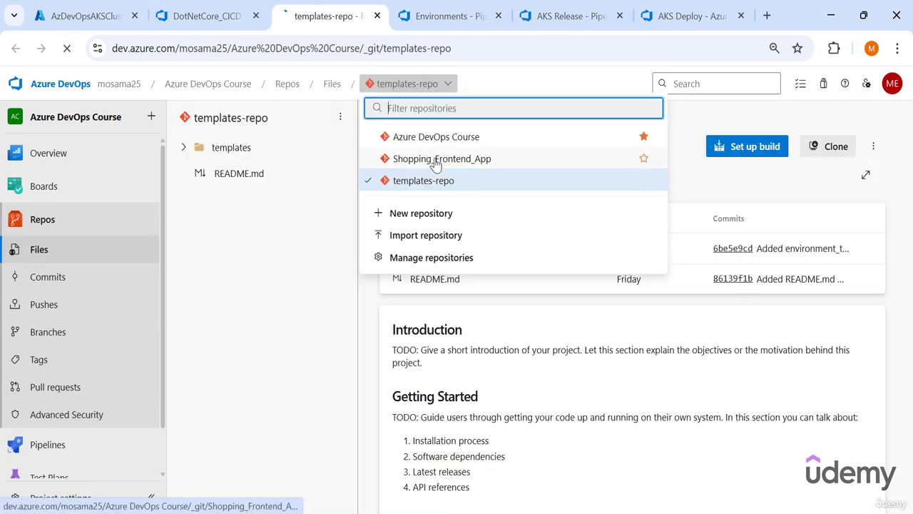
- Open the Shopping_Frontend_App repository in a new tab and examine the PageTitle token in ShoppingFrontend/appsettings.json
{"action": "left_click", "coordinate": [437, 158]}
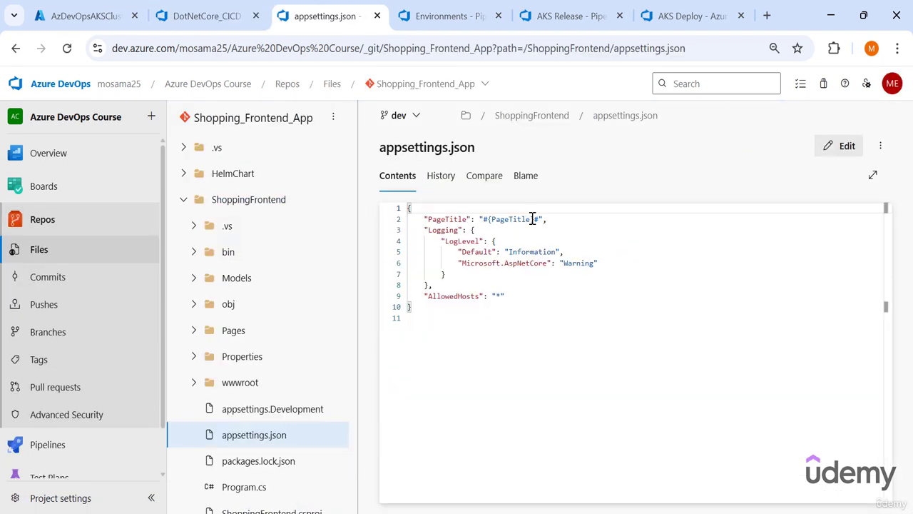
{"action": "mouse_move", "coordinate": [540, 219]}
{"action": "left_mouse_down"}
{"action": "mouse_move", "coordinate": [479, 220]}
{"action": "mouse_move", "coordinate": [545, 219]}
{"action": "left_mouse_up"}
{"action": "left_click", "coordinate": [509, 220]}
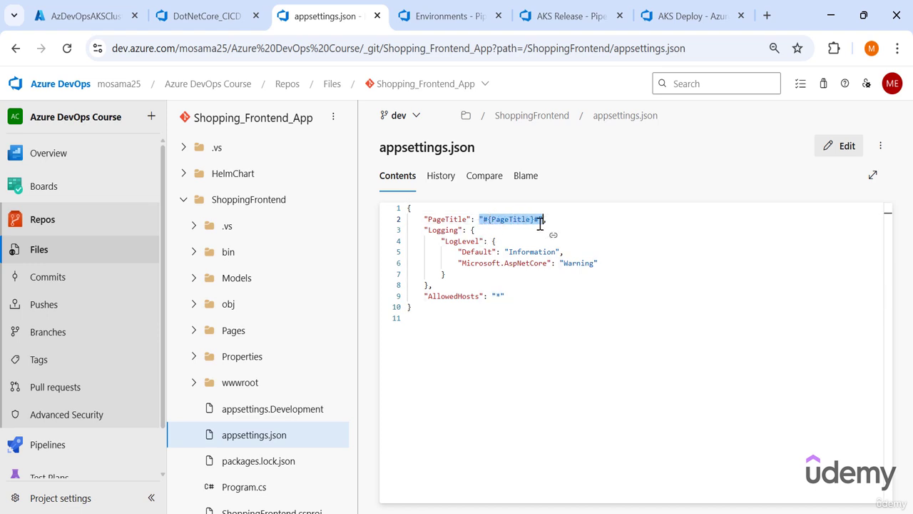
{"action": "left_click_drag", "start_coordinate": [493, 220], "coordinate": [531, 222]}
{"action": "double_click", "coordinate": [496, 220]}
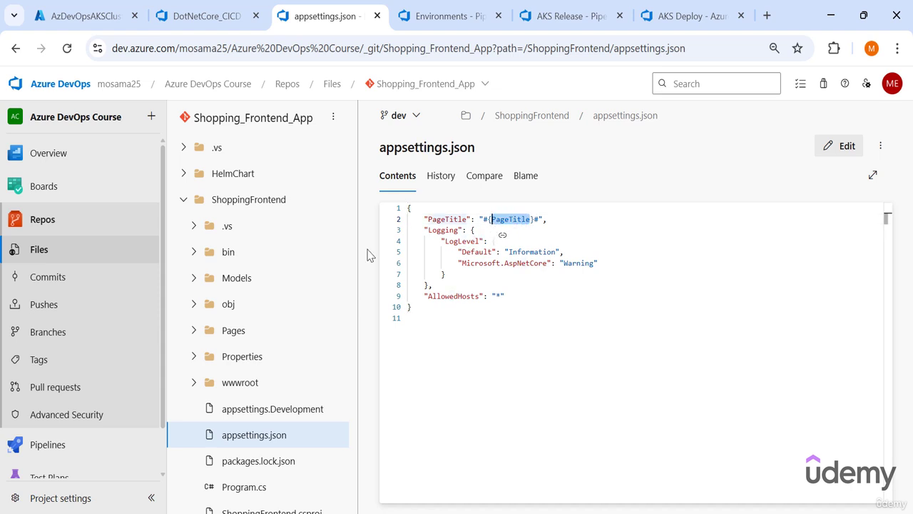
- Open values.yaml in the HelmChart folder and examine its replicaCount and ingresshost tokens
{"action": "left_click", "coordinate": [183, 174]}
{"action": "scroll", "coordinate": [257, 246], "scroll_direction": "down", "scroll_amount": 1}
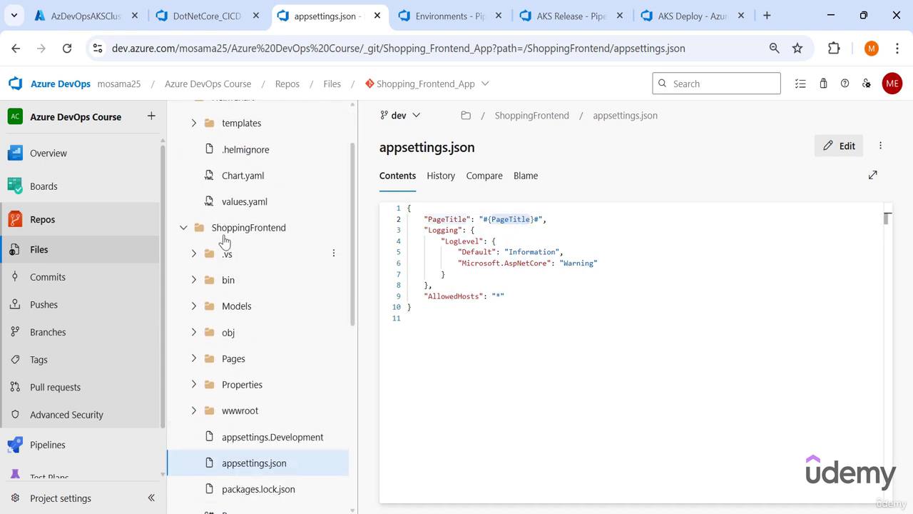
{"action": "left_click", "coordinate": [244, 202]}
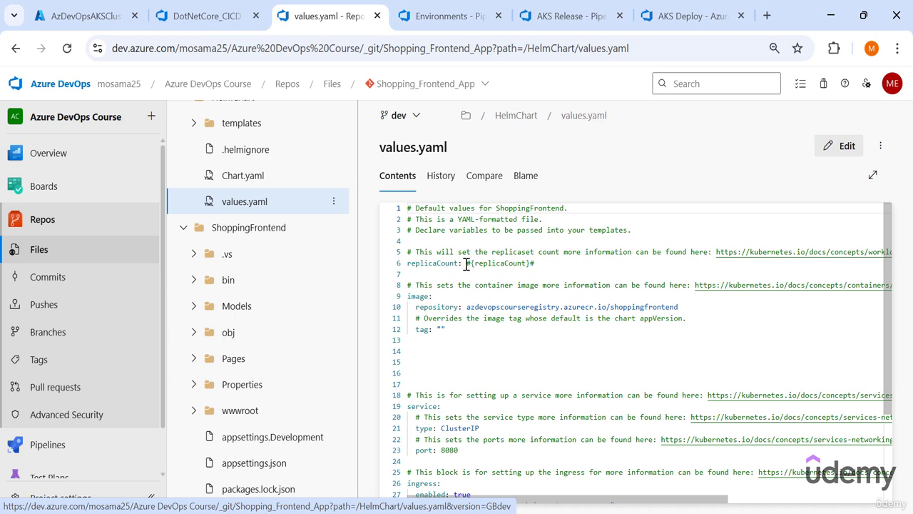
{"action": "left_click_drag", "start_coordinate": [468, 264], "coordinate": [542, 264]}
{"action": "scroll", "coordinate": [515, 368], "scroll_direction": "down", "scroll_amount": 3}
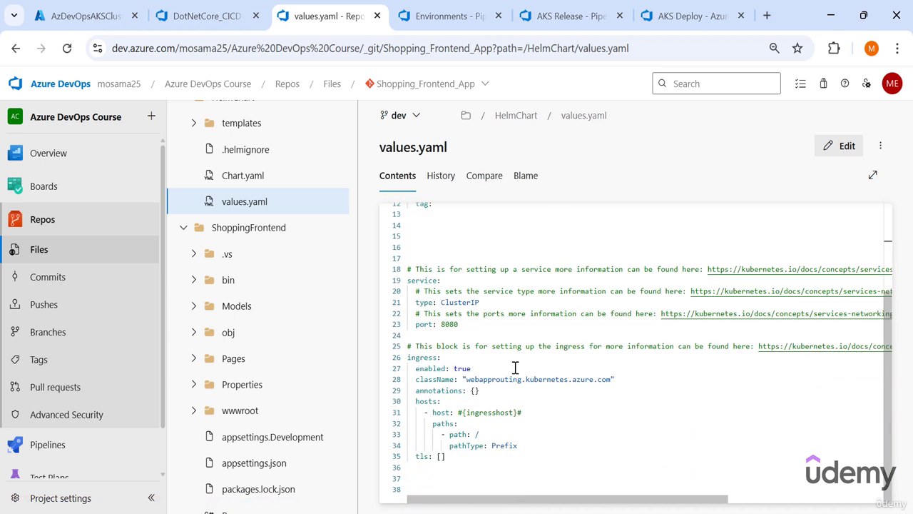
{"action": "mouse_move", "coordinate": [457, 413]}
{"action": "left_mouse_down"}
{"action": "mouse_move", "coordinate": [535, 412]}
{"action": "mouse_move", "coordinate": [465, 411]}
{"action": "left_mouse_up"}
{"action": "left_click", "coordinate": [506, 411]}
{"action": "scroll", "coordinate": [481, 399], "scroll_direction": "up", "scroll_amount": 3}
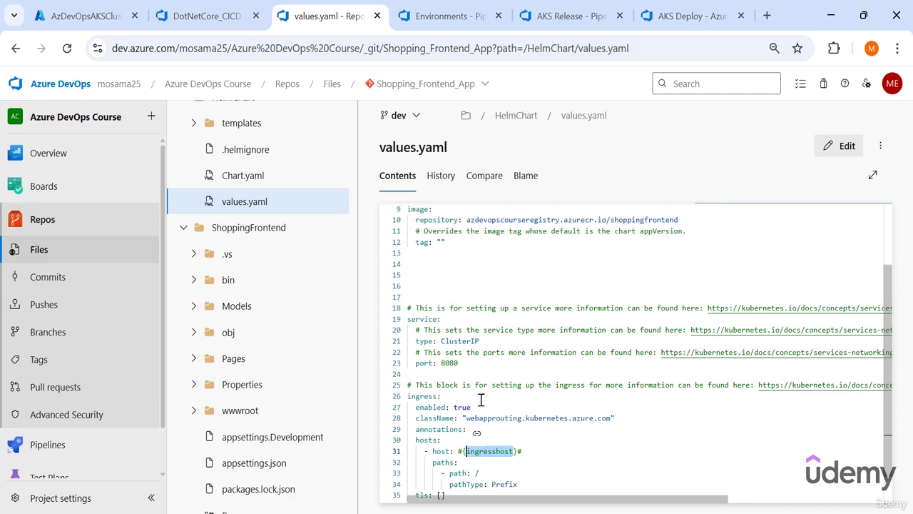
- Show the AKS Release pipeline's variable groups and expand frontend-stg and frontend-prod to inspect their variables
{"action": "left_click", "coordinate": [571, 15]}
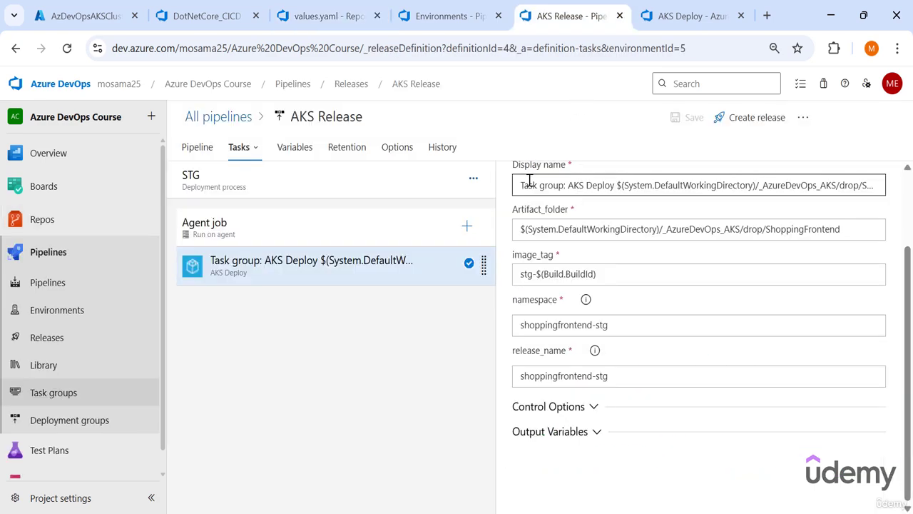
{"action": "left_click", "coordinate": [293, 147]}
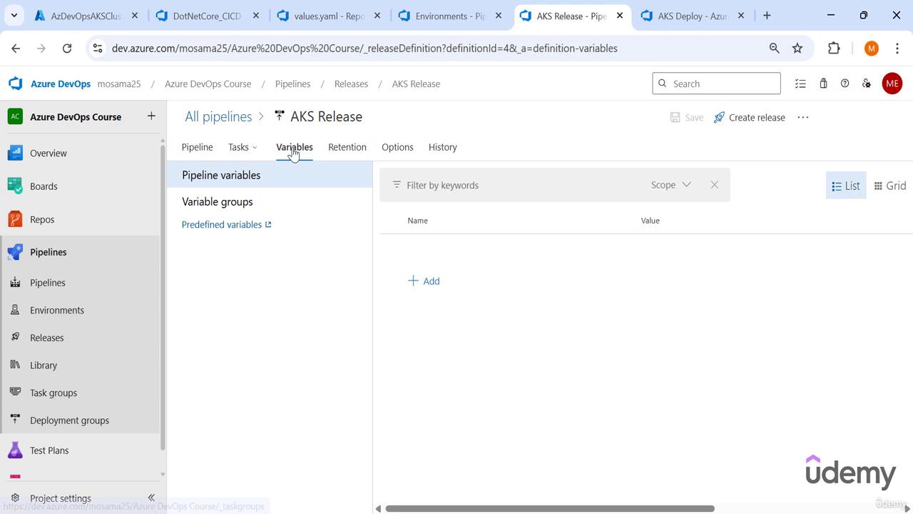
{"action": "left_click", "coordinate": [265, 205]}
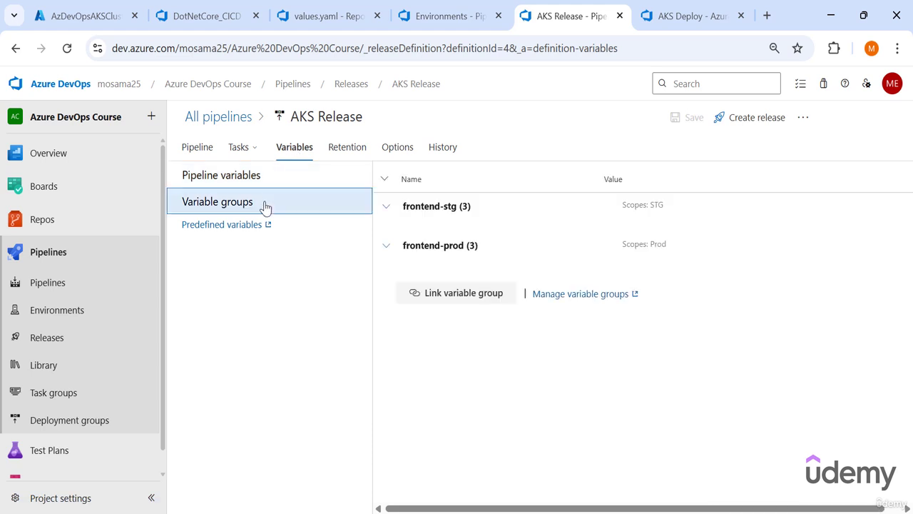
{"action": "left_click", "coordinate": [386, 208]}
{"action": "left_click", "coordinate": [385, 324]}
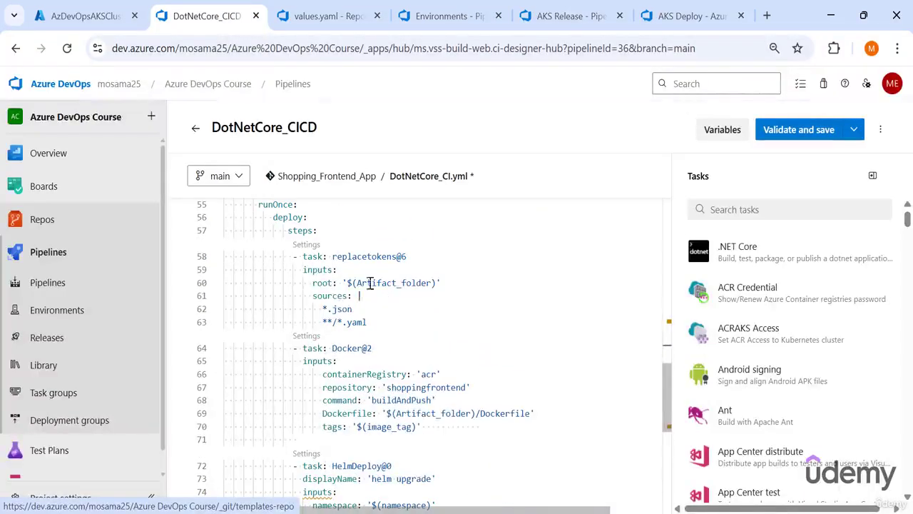
- Check the Artifact_folder, namespace and release_name references in the Deploy_to_PROD tasks of the DotNetCore_CICD pipeline
{"action": "left_click_drag", "start_coordinate": [362, 282], "coordinate": [297, 326]}
{"action": "scroll", "coordinate": [353, 309], "scroll_direction": "down", "scroll_amount": 3}
{"action": "scroll", "coordinate": [408, 385], "scroll_direction": "down", "scroll_amount": 3}
{"action": "scroll", "coordinate": [406, 376], "scroll_direction": "up", "scroll_amount": 2}
{"action": "left_click_drag", "start_coordinate": [392, 357], "coordinate": [437, 358]}
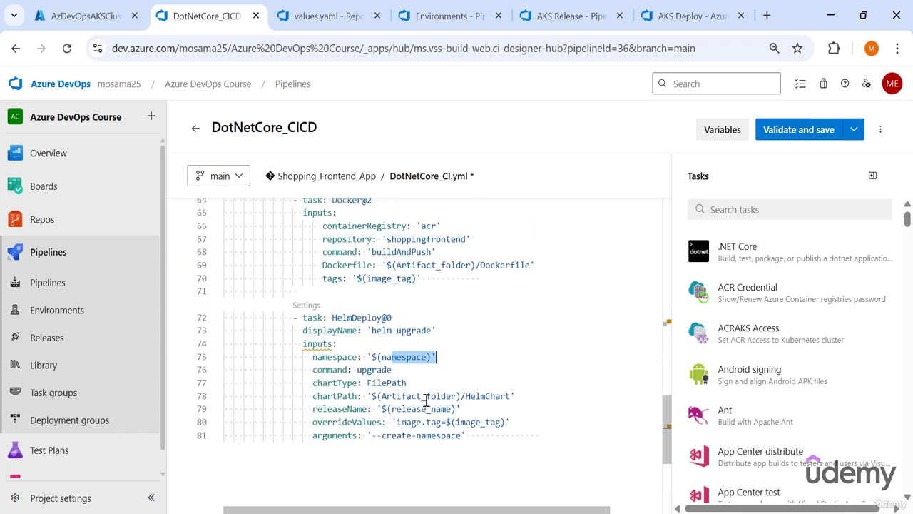
{"action": "left_click_drag", "start_coordinate": [401, 407], "coordinate": [442, 409]}
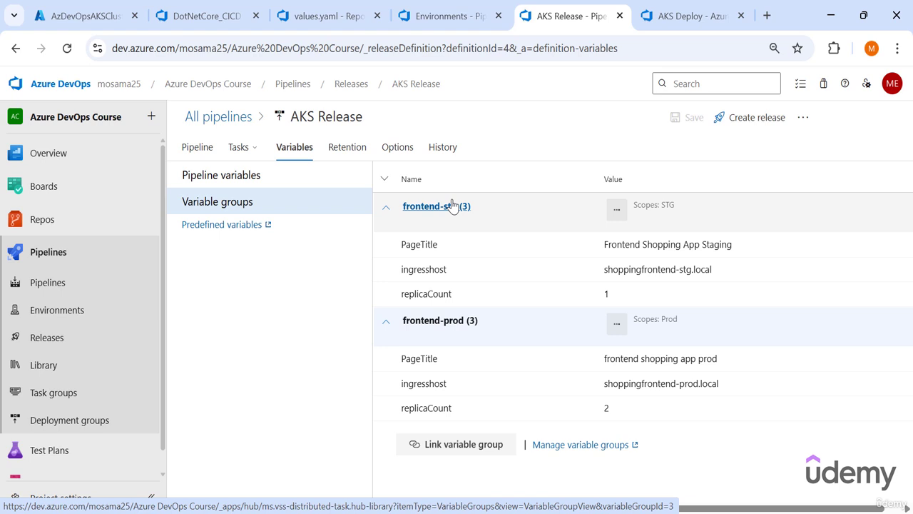
- Open the frontend-stg and frontend-prod variable groups from AKS Release in separate tabs and switch to frontend-stg
{"action": "right_click", "coordinate": [451, 207]}
{"action": "key", "text": "Escape"}
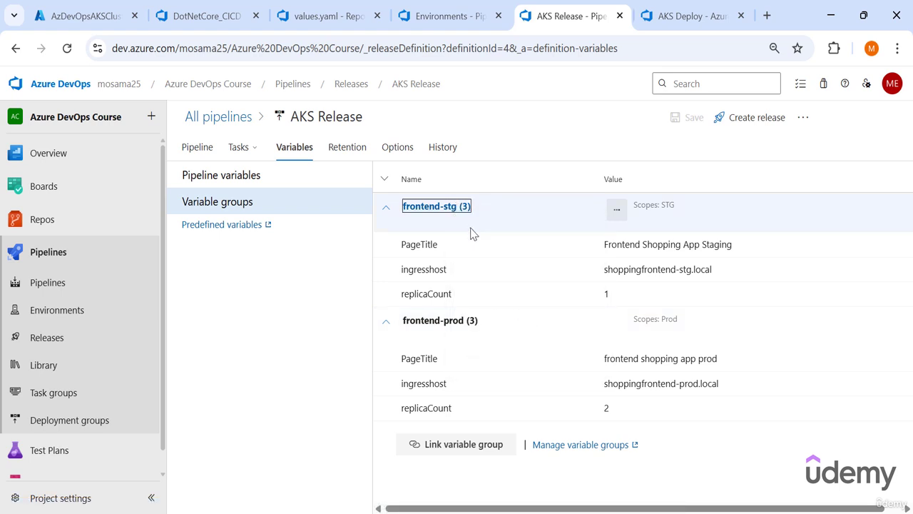
{"action": "middle_click", "coordinate": [428, 320]}
{"action": "left_click", "coordinate": [529, 15]}
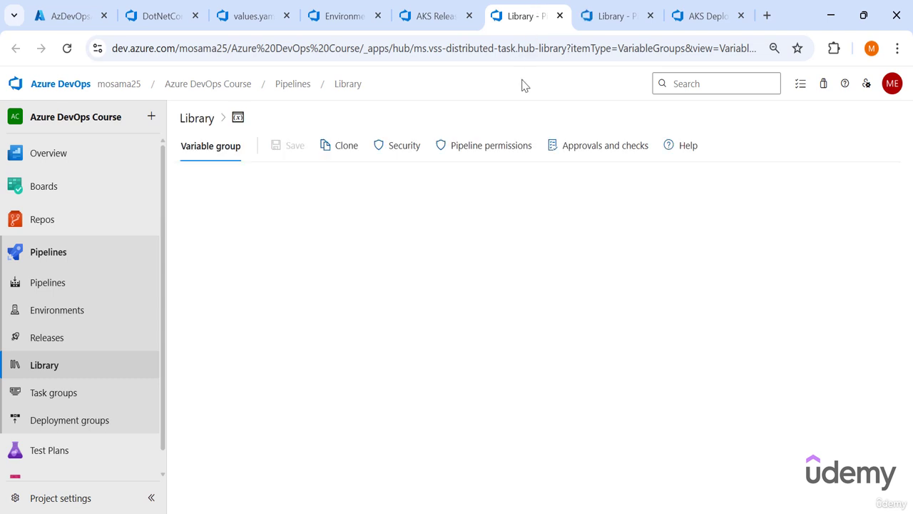
- Add a namespace variable with the value shoppingfrontend-stg to the frontend-stg variable group
{"action": "left_click", "coordinate": [213, 486]}
{"action": "type", "text": "namespace"}
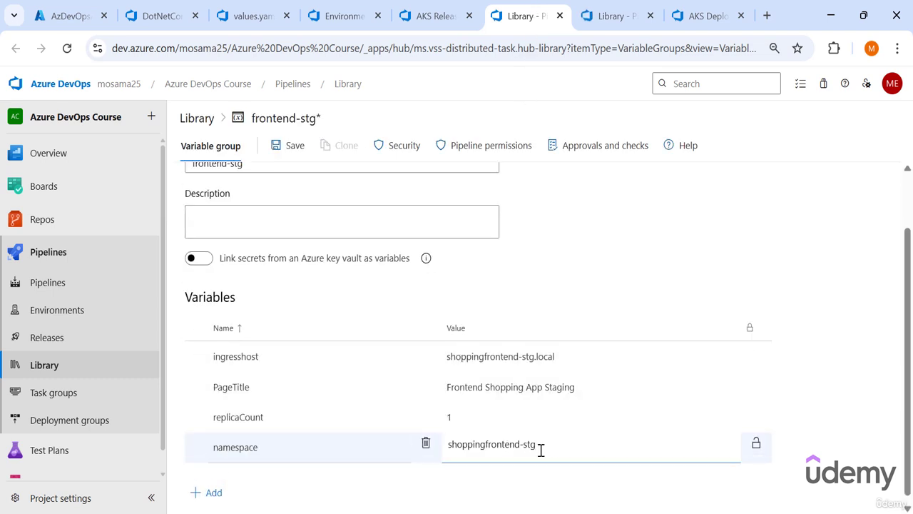
{"action": "left_click_drag", "start_coordinate": [541, 450], "coordinate": [442, 459]}
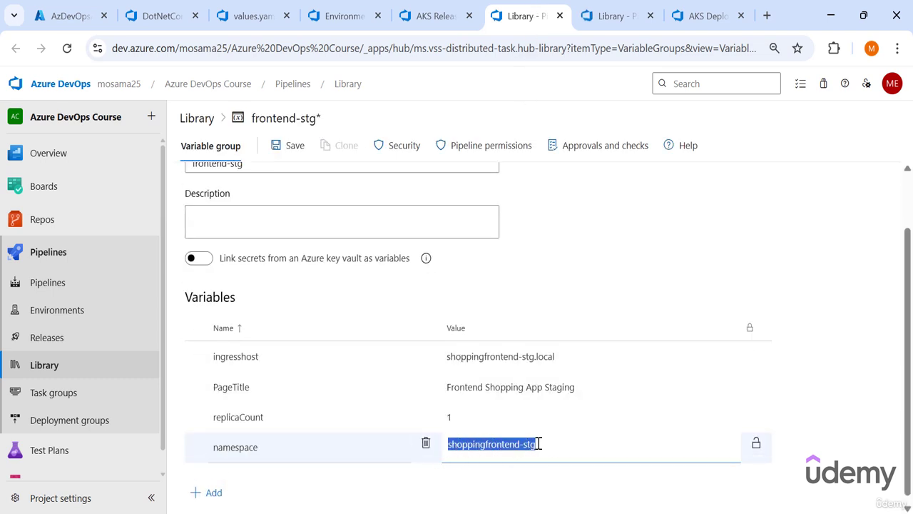
- Add a release_name variable to frontend-stg and copy the namespace value shoppingfrontend-stg into it
{"action": "left_click", "coordinate": [214, 493]}
{"action": "type", "text": "release_name"}
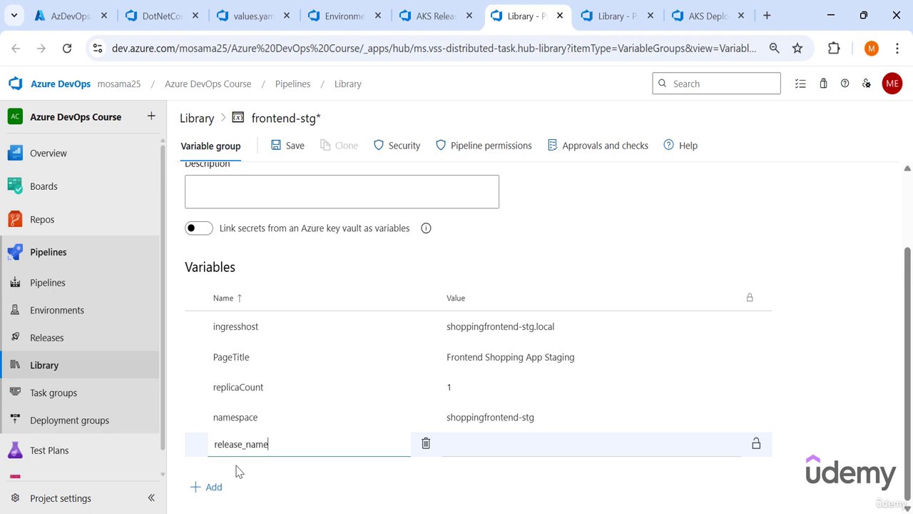
{"action": "key", "text": "Tab"}
{"action": "left_click", "coordinate": [545, 414]}
{"action": "left_click_drag", "start_coordinate": [545, 414], "coordinate": [425, 437]}
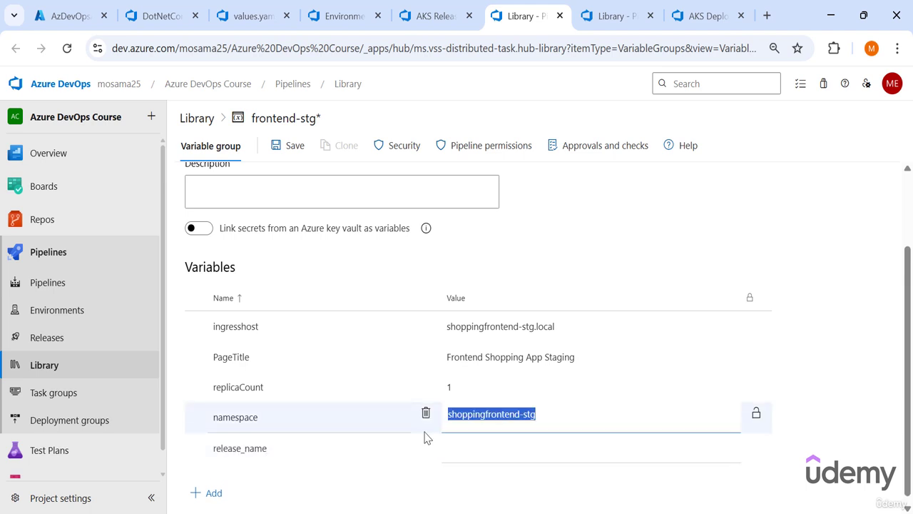
{"action": "key", "text": "ctrl+c"}
{"action": "left_click", "coordinate": [495, 447]}
{"action": "key", "text": "ctrl+v"}
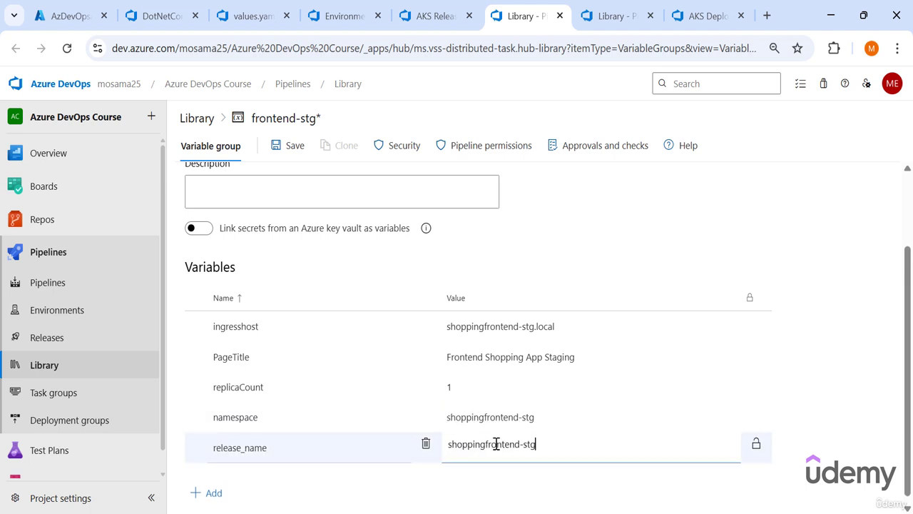
- Add an image_tag variable set to stg-$(Build.BuildId) in frontend-stg, checking the tag format in AKS Release's STG task group
{"action": "left_click", "coordinate": [214, 493]}
{"action": "type", "text": "image_tag"}
{"action": "left_click", "coordinate": [464, 446]}
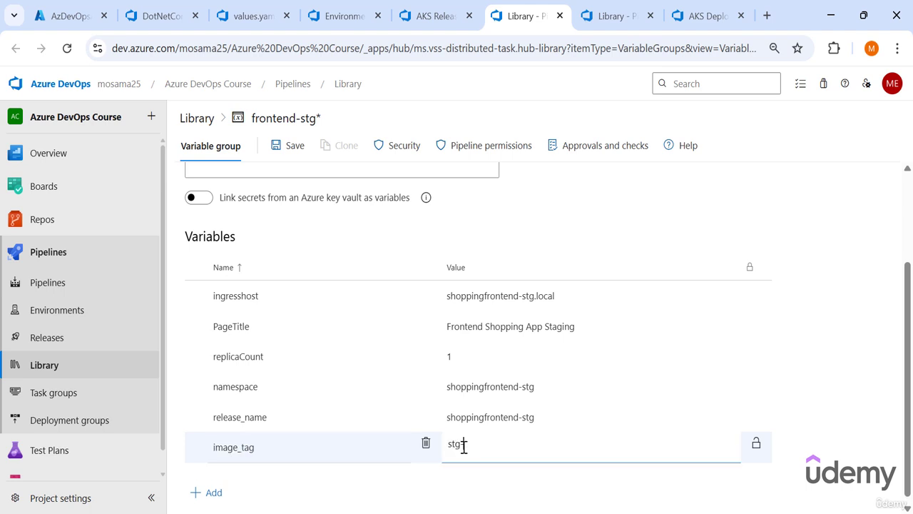
{"action": "left_click", "coordinate": [424, 8]}
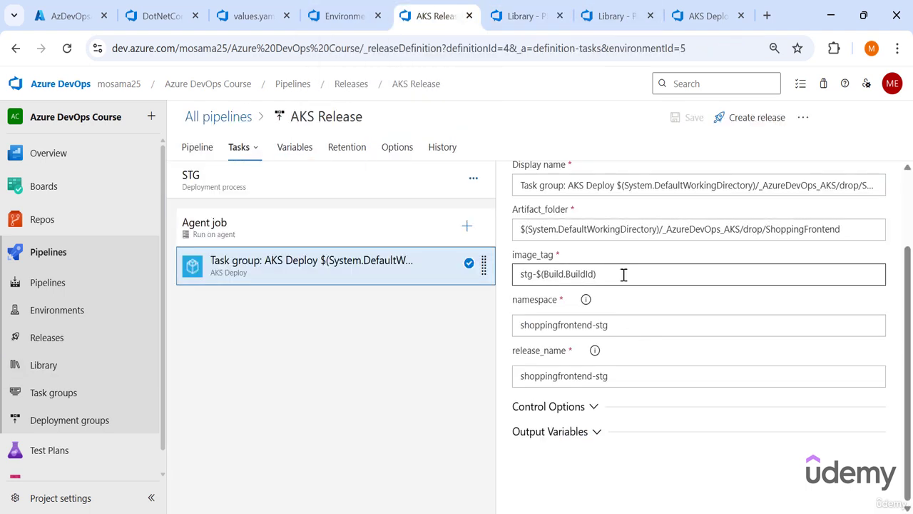
{"action": "triple_click", "coordinate": [623, 274]}
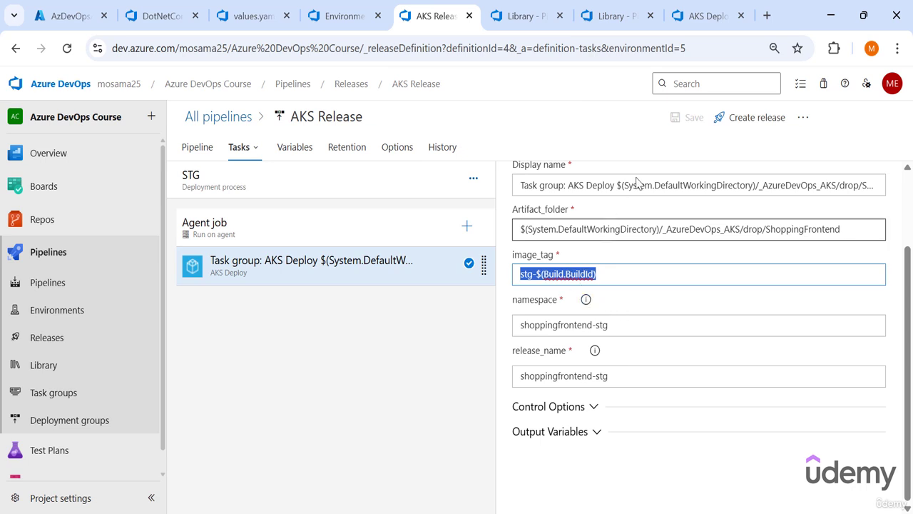
{"action": "left_click", "coordinate": [527, 16]}
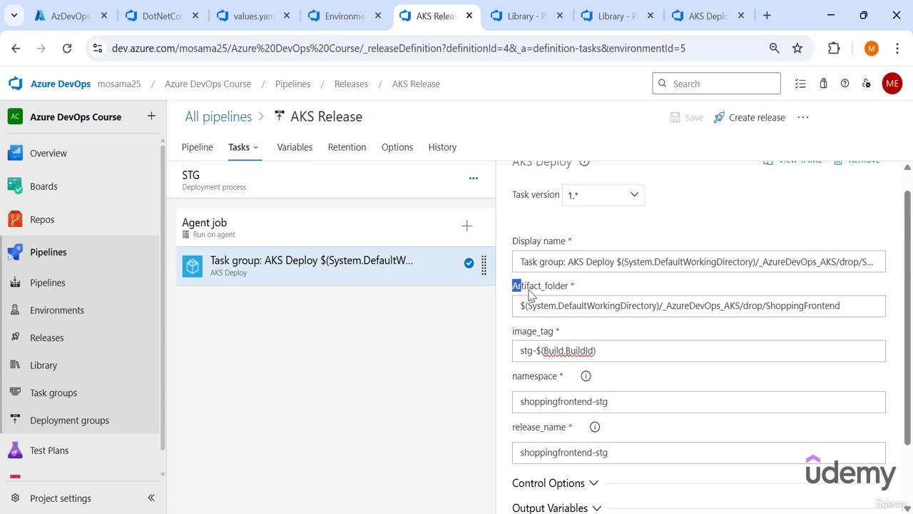
- Add a variable named Artifact_folder to the frontend-stg variable group
{"action": "left_click_drag", "start_coordinate": [520, 286], "coordinate": [571, 293]}
{"action": "key", "text": "ctrl+v"}
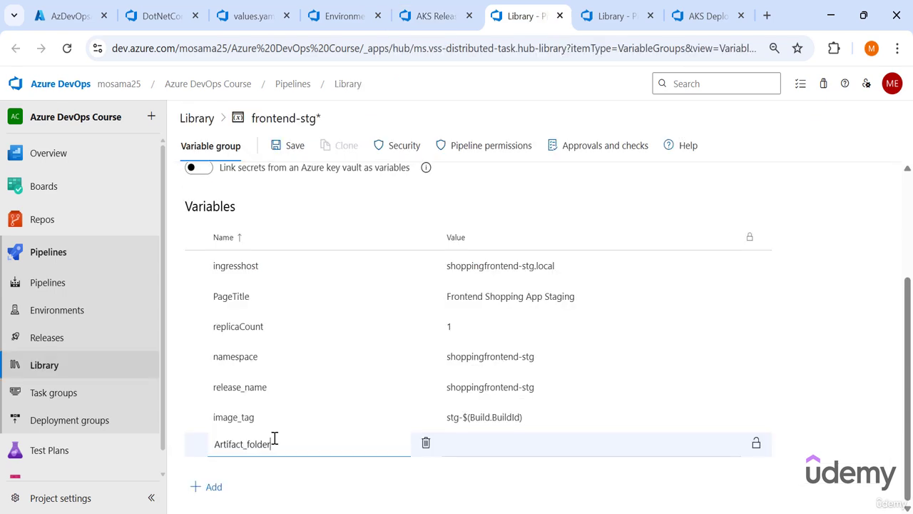
{"action": "left_click", "coordinate": [491, 451]}
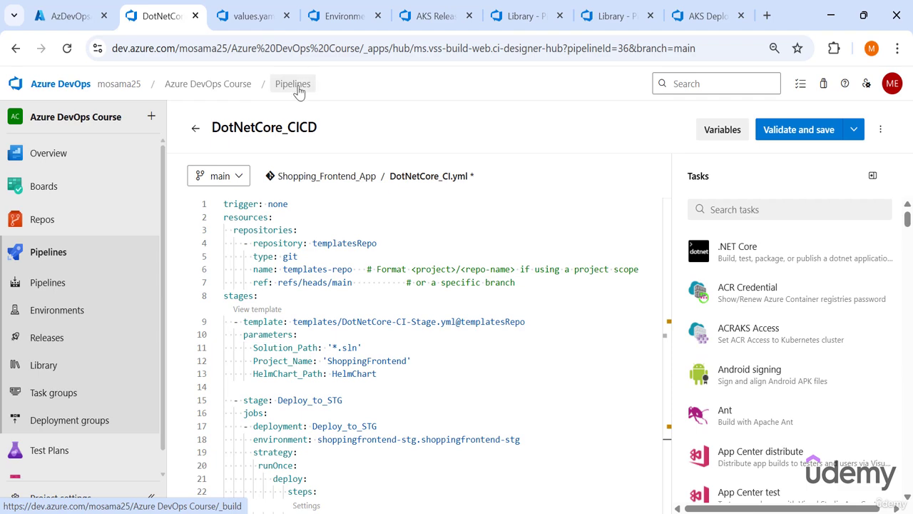
- Open the published artifacts of DotNetCore_CICD run 20250621.2 and expand drop to examine its folder structure
{"action": "left_click", "coordinate": [300, 95]}
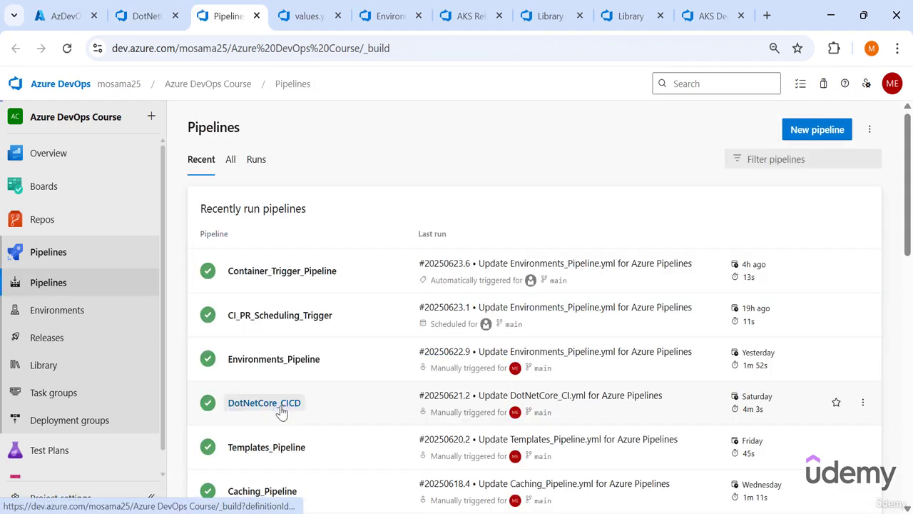
{"action": "left_click", "coordinate": [275, 410]}
{"action": "left_click", "coordinate": [420, 232]}
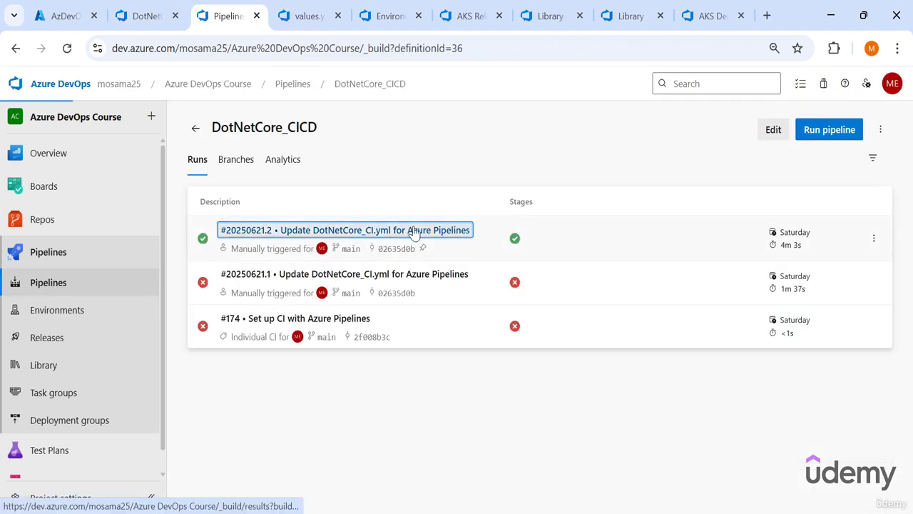
{"action": "left_click", "coordinate": [646, 343]}
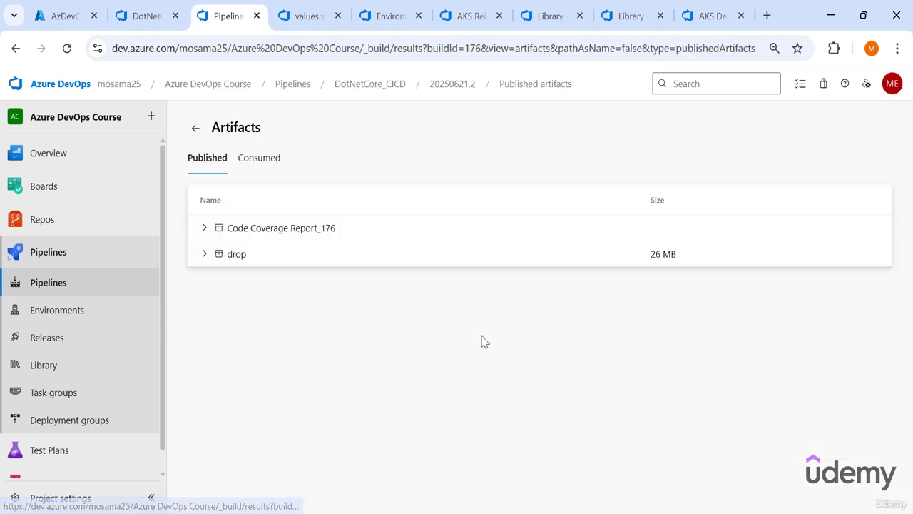
{"action": "left_click", "coordinate": [205, 254]}
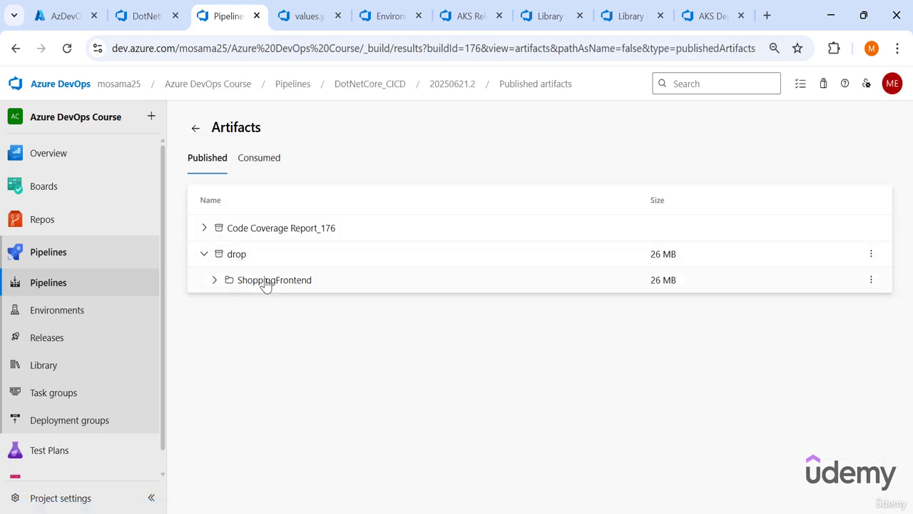
- Set frontend-stg's Artifact_folder value to $(Pipeline.Workspace)/drop/ShoppingFrontend/ and save the variable group
{"action": "left_click", "coordinate": [575, 10]}
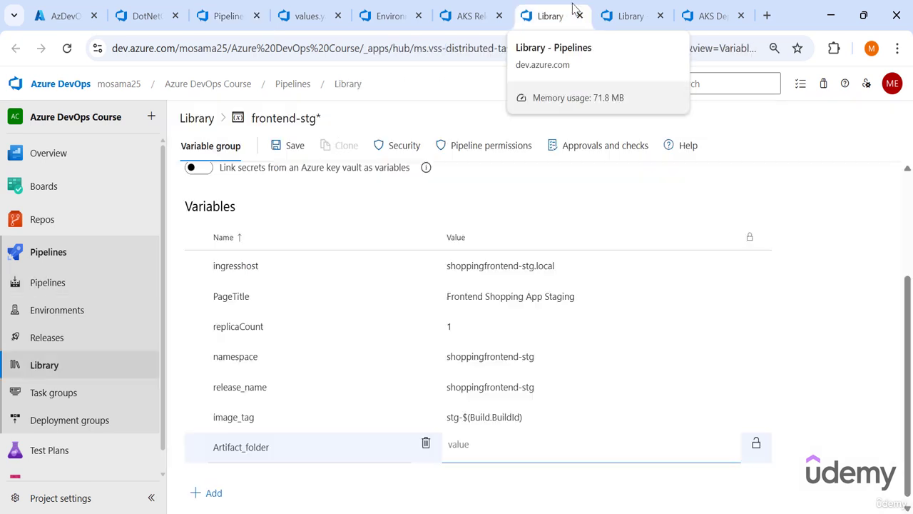
{"action": "key", "text": "ctrl+v"}
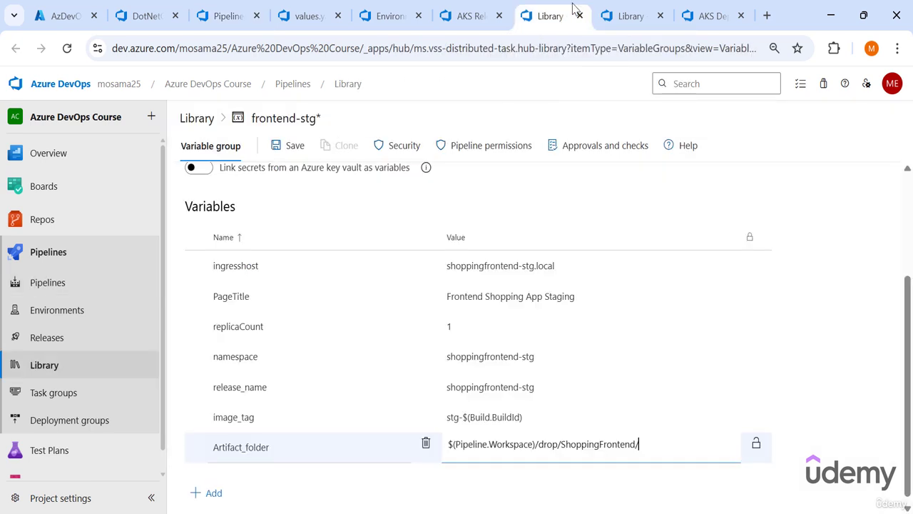
{"action": "left_click_drag", "start_coordinate": [536, 443], "coordinate": [448, 444]}
{"action": "left_click_drag", "start_coordinate": [539, 444], "coordinate": [442, 457]}
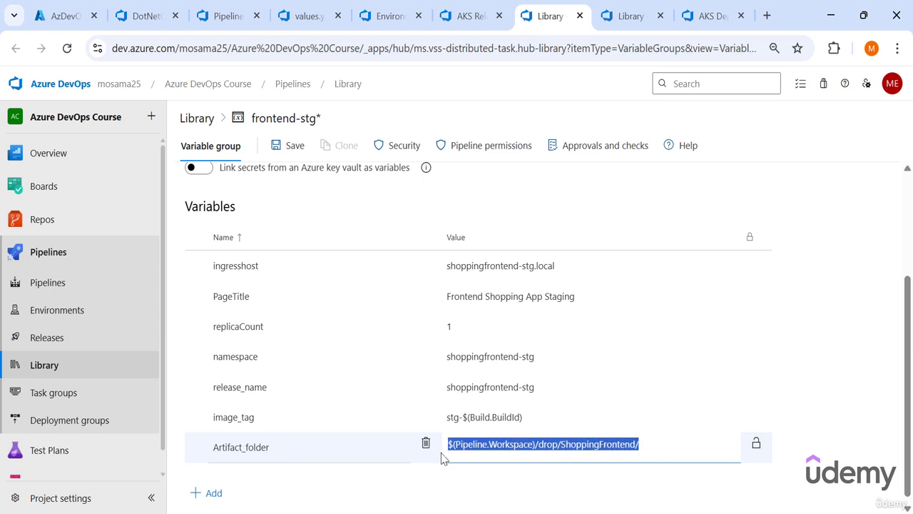
{"action": "left_click", "coordinate": [295, 150]}
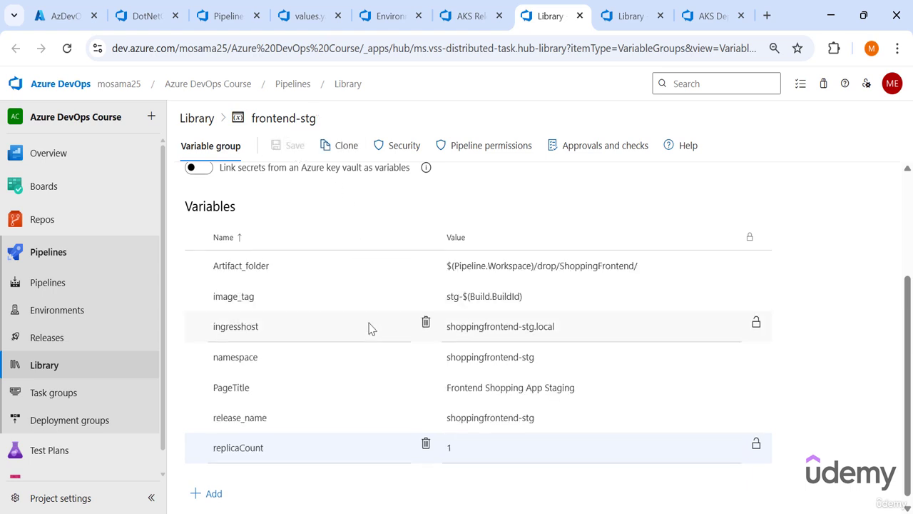
- In frontend-prod, add namespace and release_name variables set to shoppingfrontend-prod, and image_tag set to prod-$(Build.BuildId)
{"action": "left_click", "coordinate": [630, 7]}
{"action": "scroll", "coordinate": [349, 461], "scroll_direction": "down", "scroll_amount": 1}
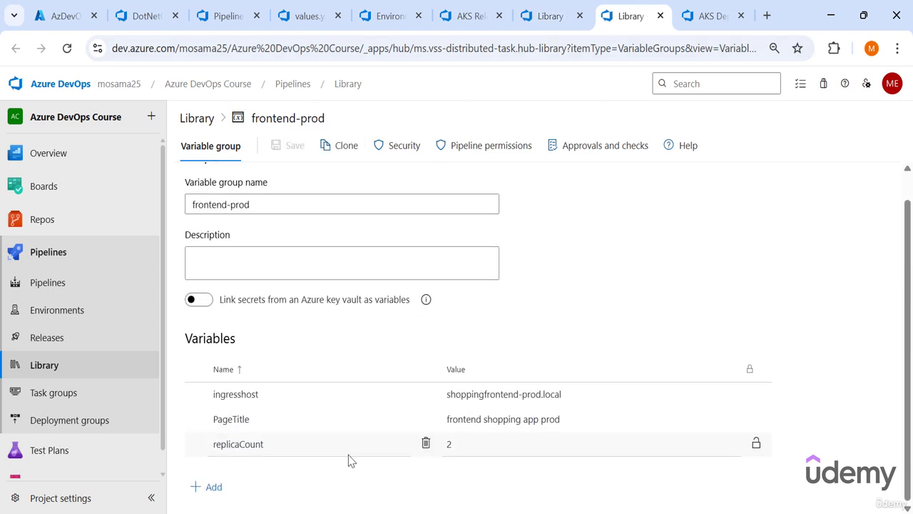
{"action": "left_click", "coordinate": [210, 485]}
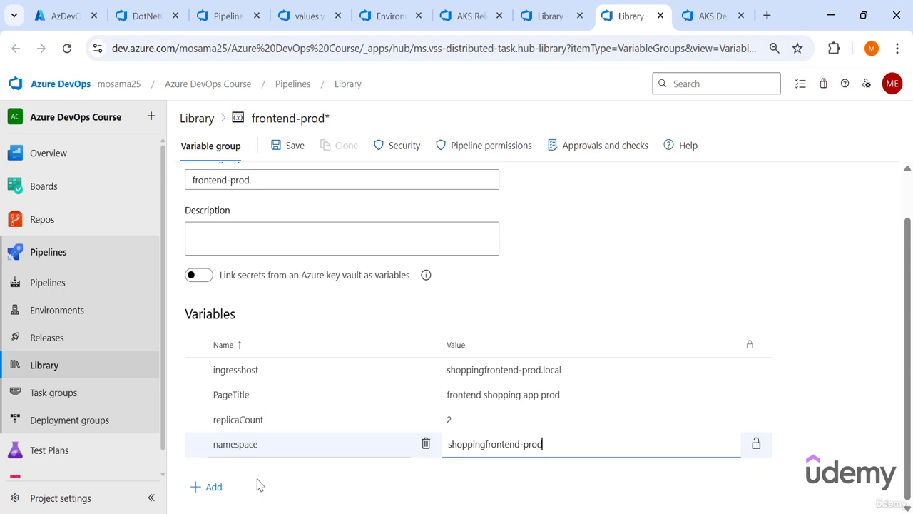
{"action": "left_click", "coordinate": [216, 496]}
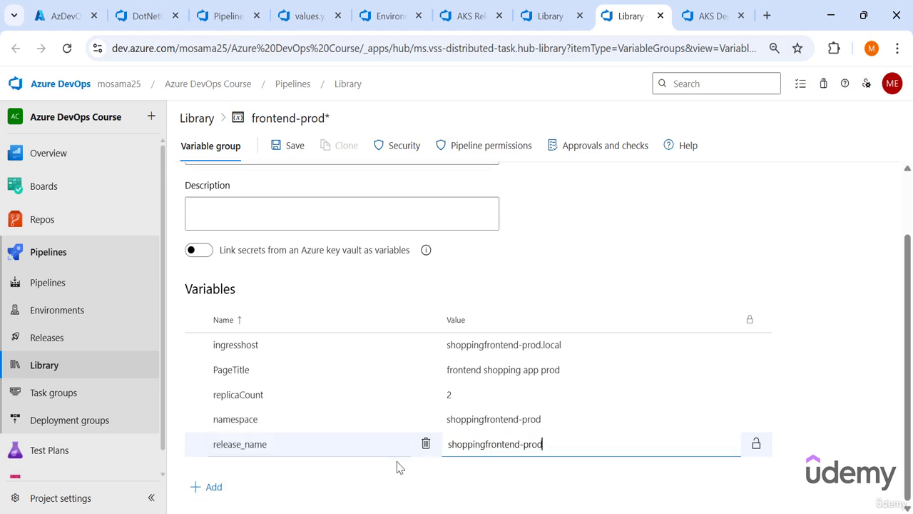
{"action": "left_click", "coordinate": [214, 494]}
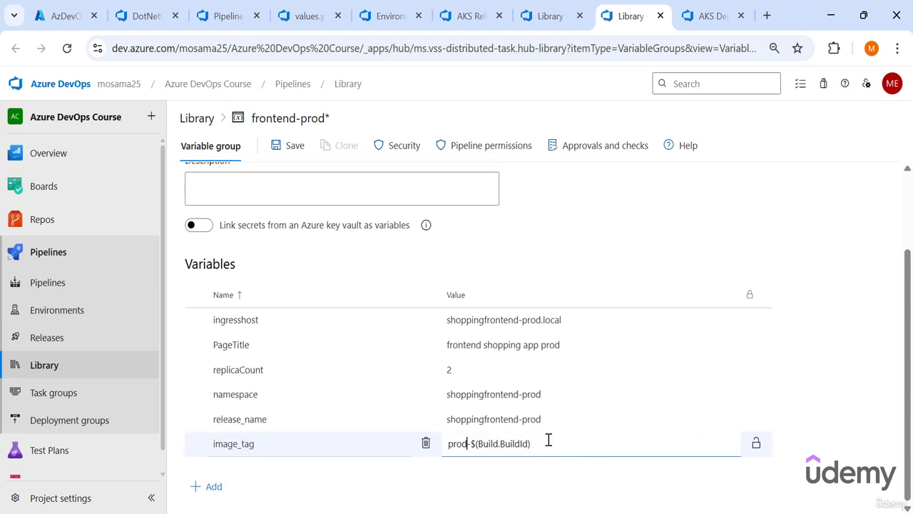
- Add Artifact_folder to frontend-prod with the value $(Pipeline.Workspace)/drop/ShoppingFrontend/ copied from frontend-stg, and save the group
{"action": "left_click", "coordinate": [213, 486]}
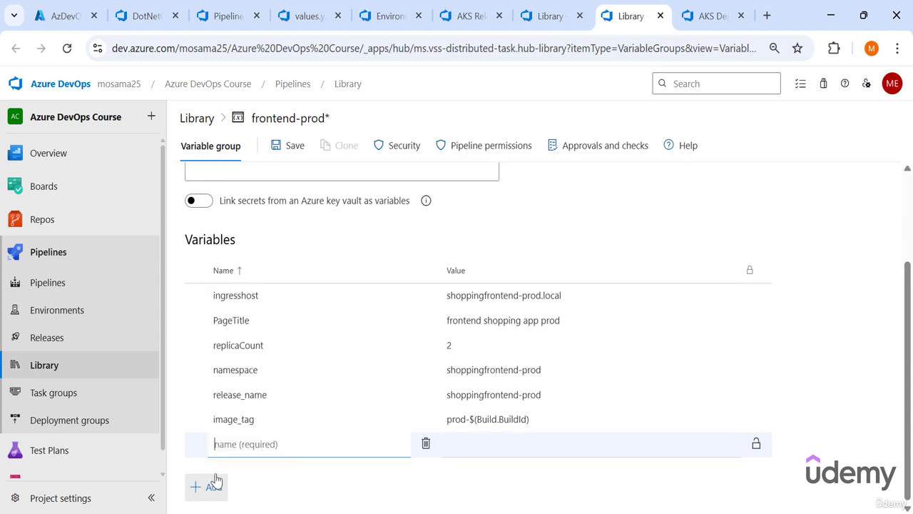
{"action": "type", "text": "Artifact_folder"}
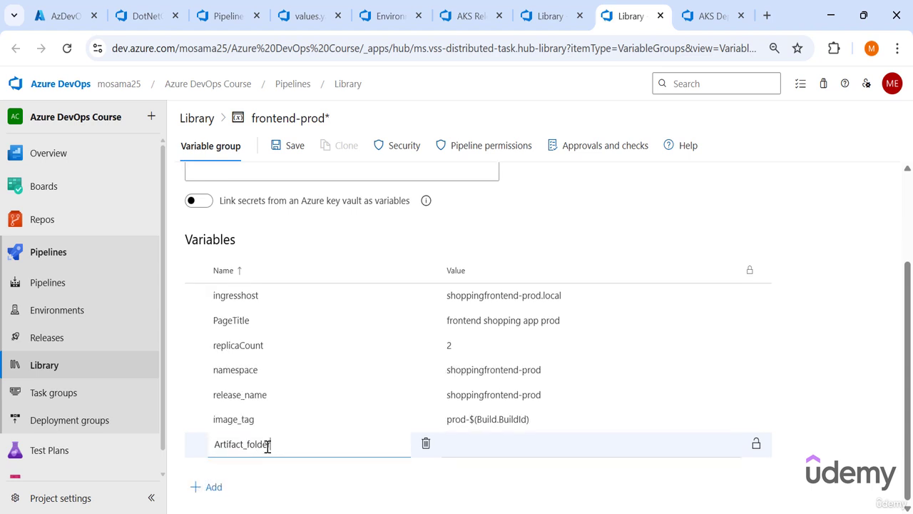
{"action": "left_click_drag", "start_coordinate": [268, 446], "coordinate": [214, 448]}
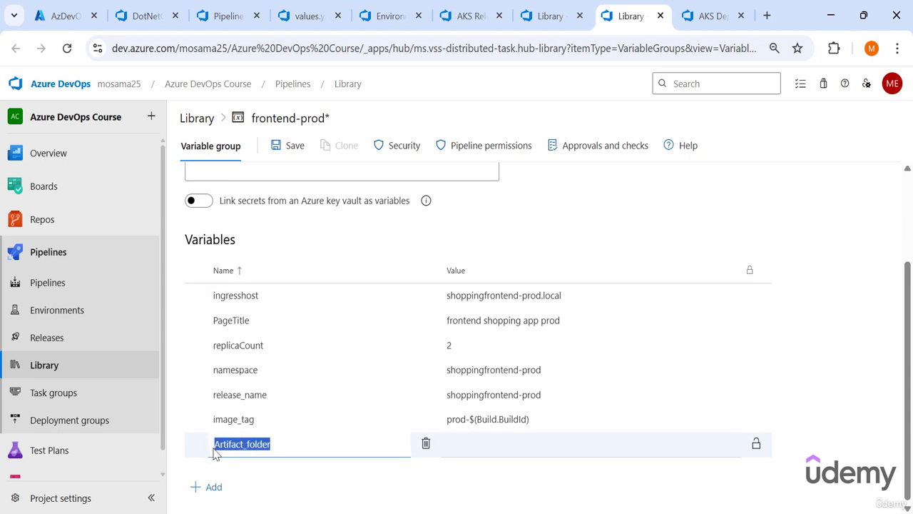
{"action": "left_click", "coordinate": [550, 15]}
{"action": "double_click", "coordinate": [502, 265]}
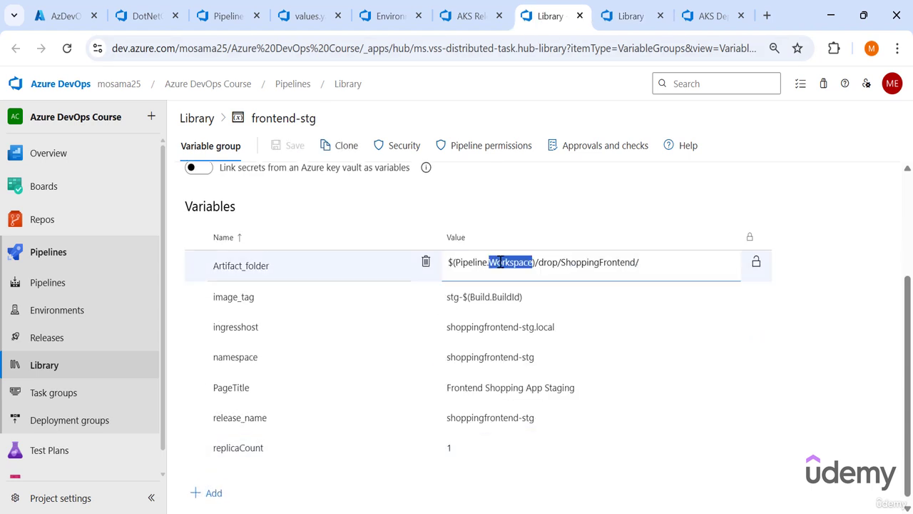
{"action": "key", "text": "ctrl+a"}
{"action": "key", "text": "ctrl+c"}
{"action": "key", "text": "ctrl+Tab"}
{"action": "left_click", "coordinate": [485, 444]}
{"action": "key", "text": "ctrl+v"}
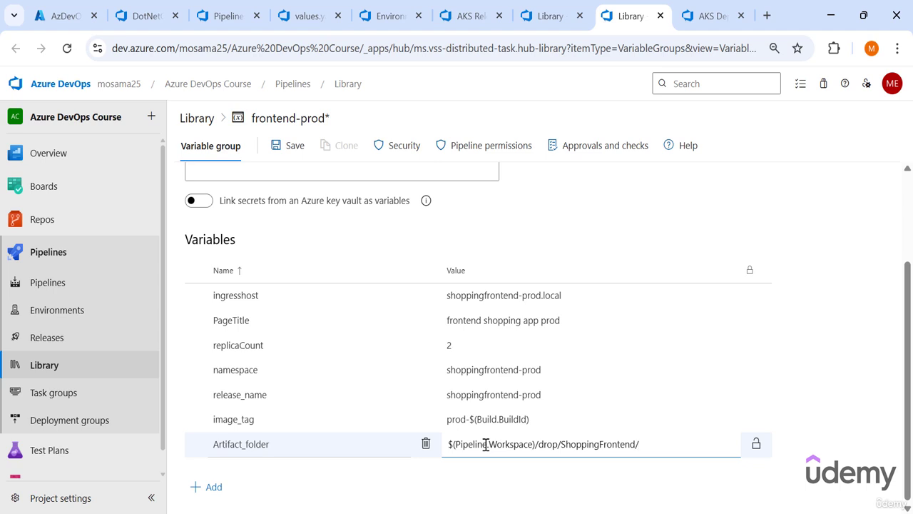
{"action": "left_click", "coordinate": [289, 145]}
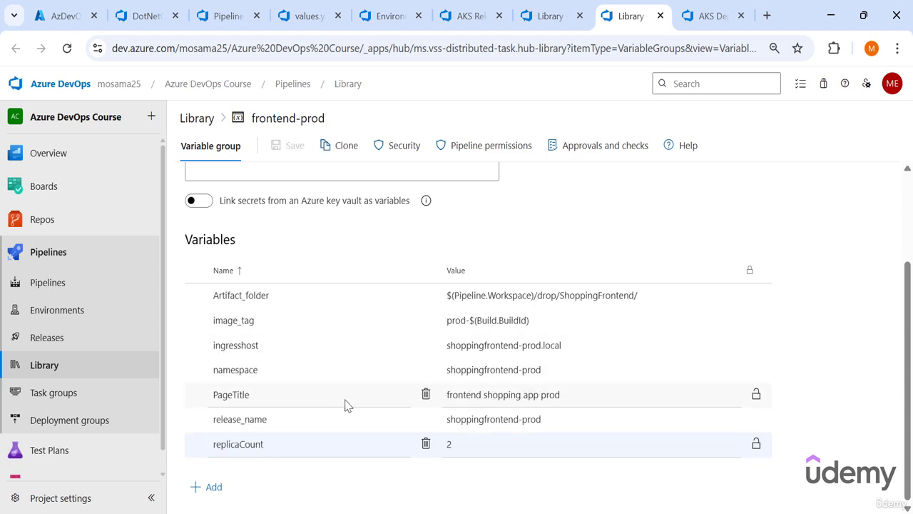
- Add a variables section with a "- group:" entry under the Deploy_to_STG stage in the DotNetCore_CICD YAML
{"action": "left_click", "coordinate": [139, 16]}
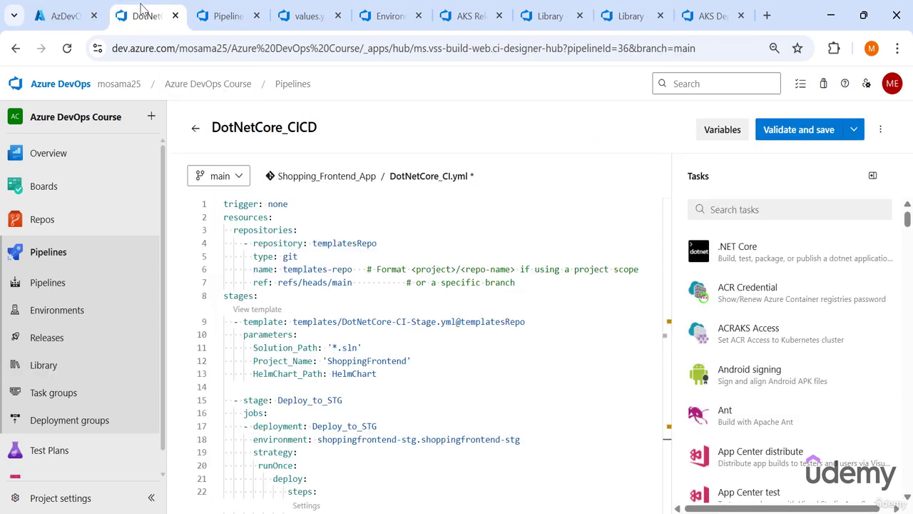
{"action": "scroll", "coordinate": [345, 324], "scroll_direction": "down", "scroll_amount": 2}
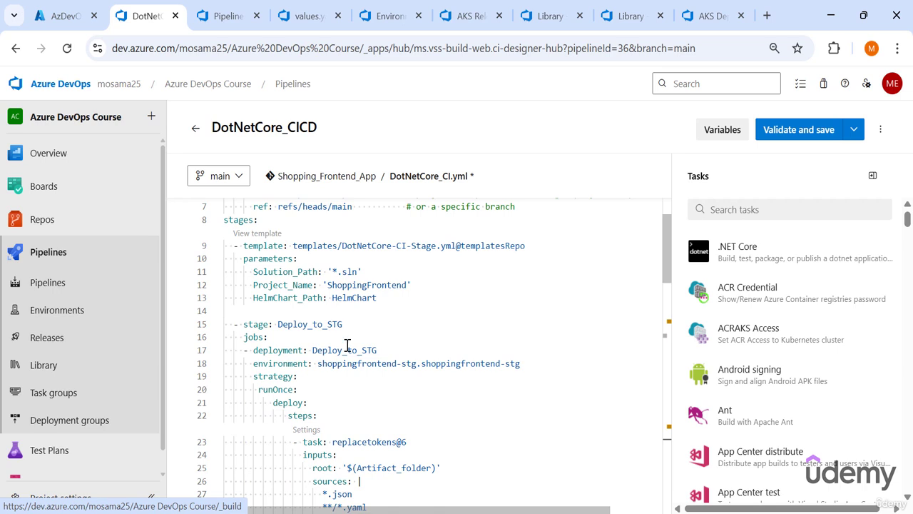
{"action": "scroll", "coordinate": [348, 346], "scroll_direction": "down", "scroll_amount": 3}
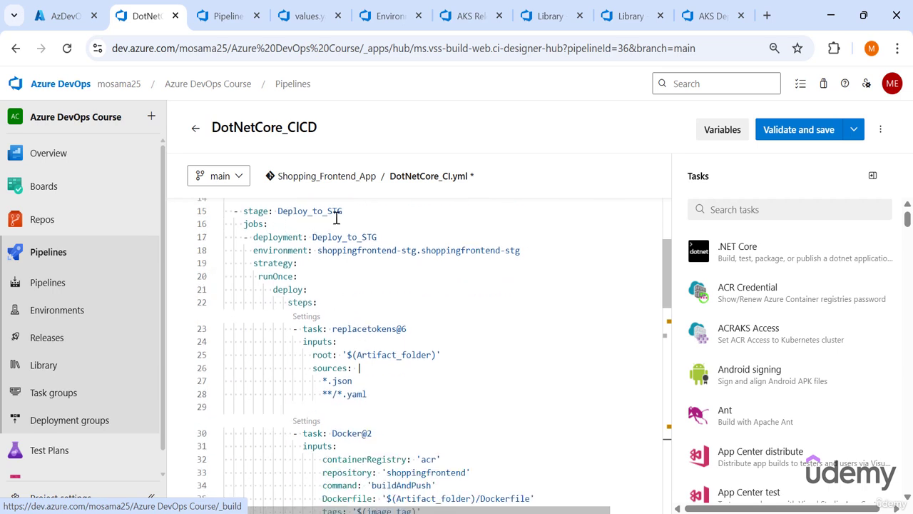
{"action": "left_click", "coordinate": [359, 214]}
{"action": "key", "text": "Return"}
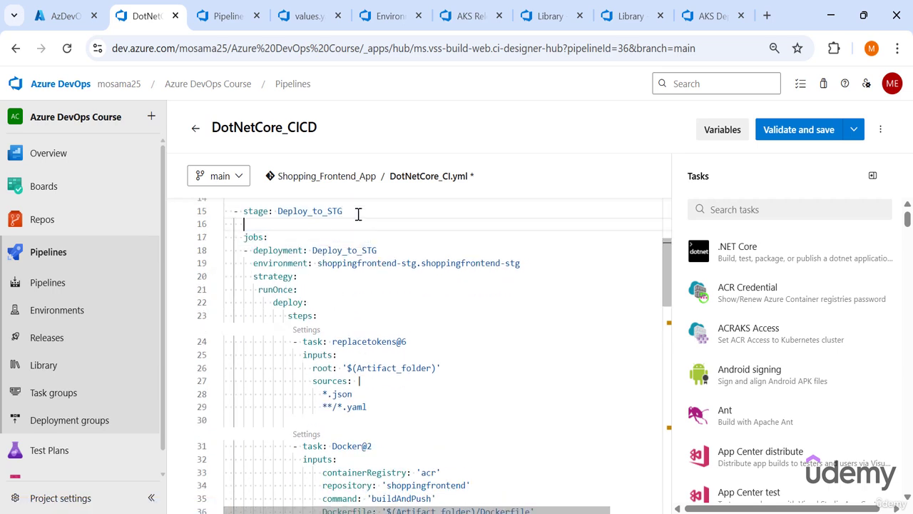
{"action": "type", "text": "variables:"}
{"action": "key", "text": "Return"}
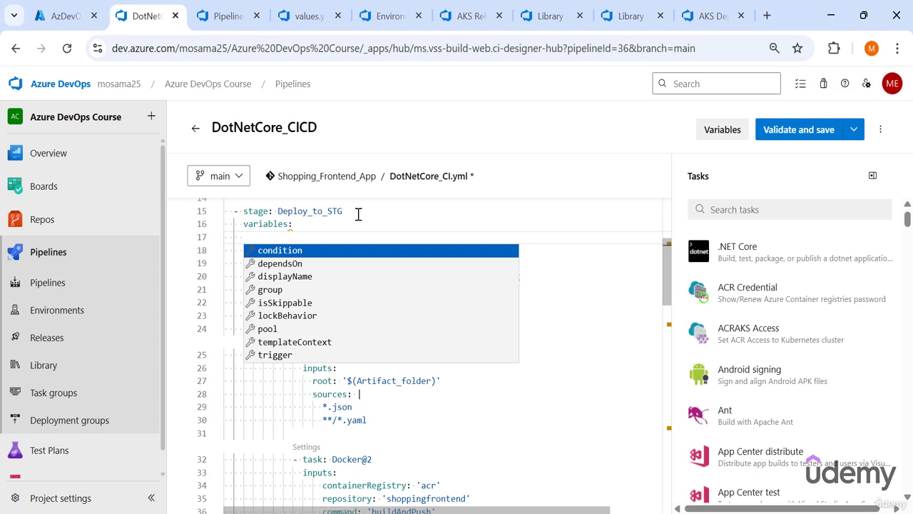
{"action": "type", "text": "- group:"}
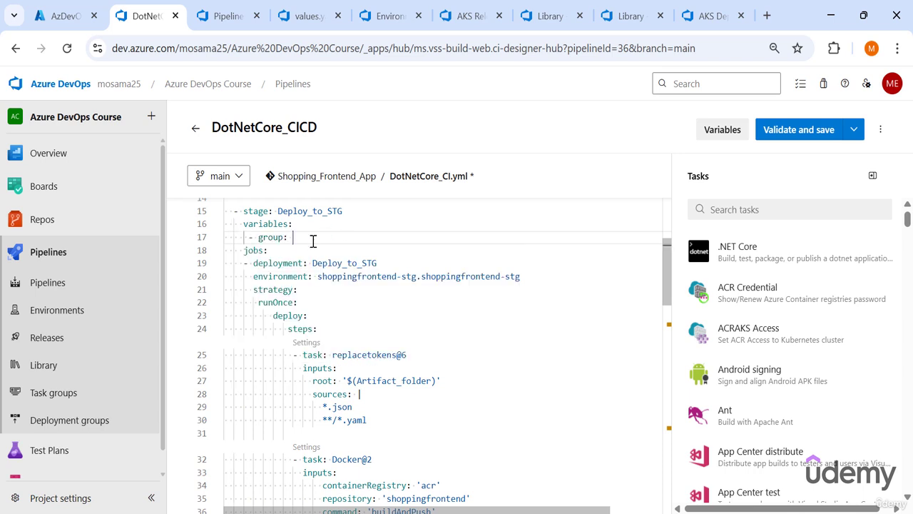
- Complete the Deploy_to_STG stage's group entry with the variable group name frontend-stg, copied from the library
{"action": "left_click", "coordinate": [542, 15]}
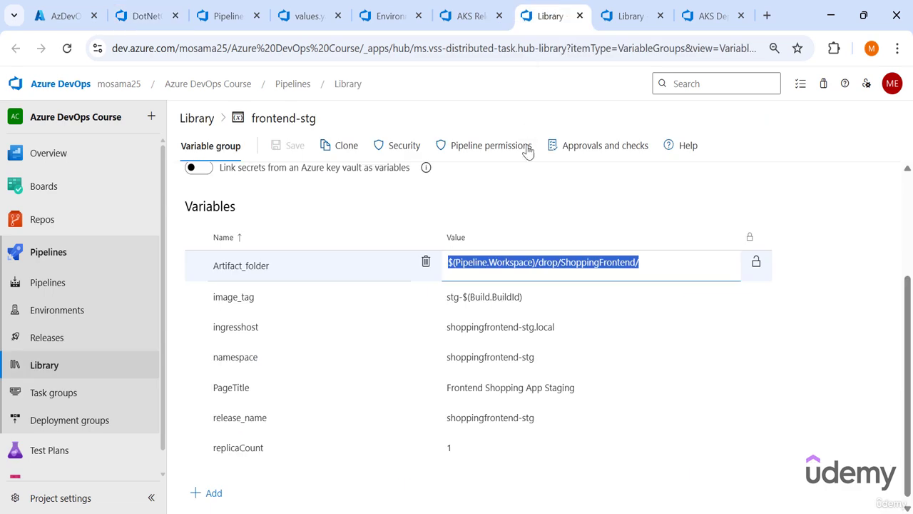
{"action": "left_click_drag", "start_coordinate": [318, 118], "coordinate": [243, 119]}
{"action": "key", "text": "ctrl+c"}
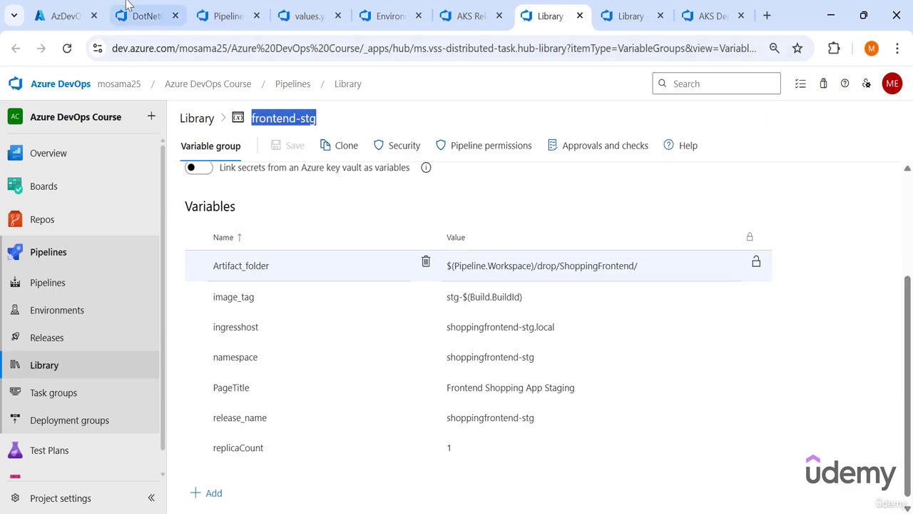
{"action": "left_click", "coordinate": [144, 15]}
{"action": "key", "text": "ctrl+v"}
- Add a variables section with the group frontend-prod under the Deploy_to_PROD stage, and validate and save the pipeline YAML
{"action": "scroll", "coordinate": [431, 246], "scroll_direction": "down", "scroll_amount": 7}
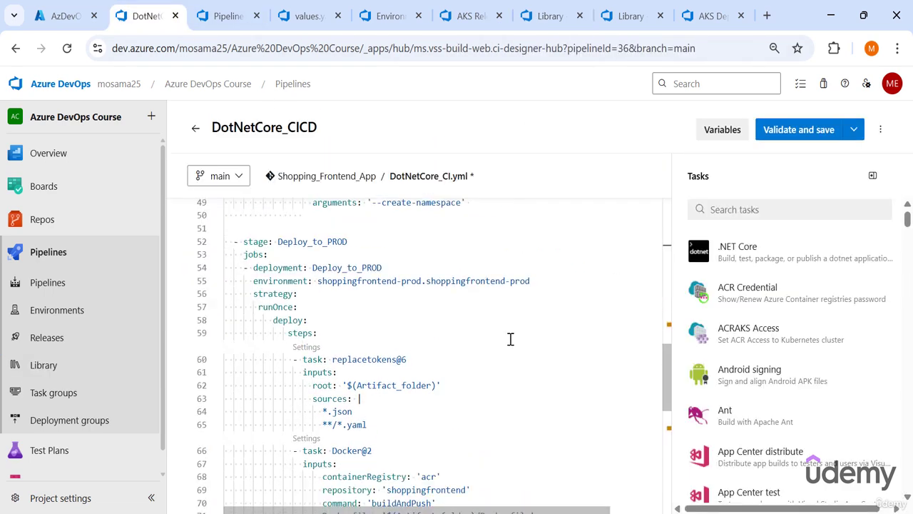
{"action": "scroll", "coordinate": [316, 264], "scroll_direction": "up", "scroll_amount": 1}
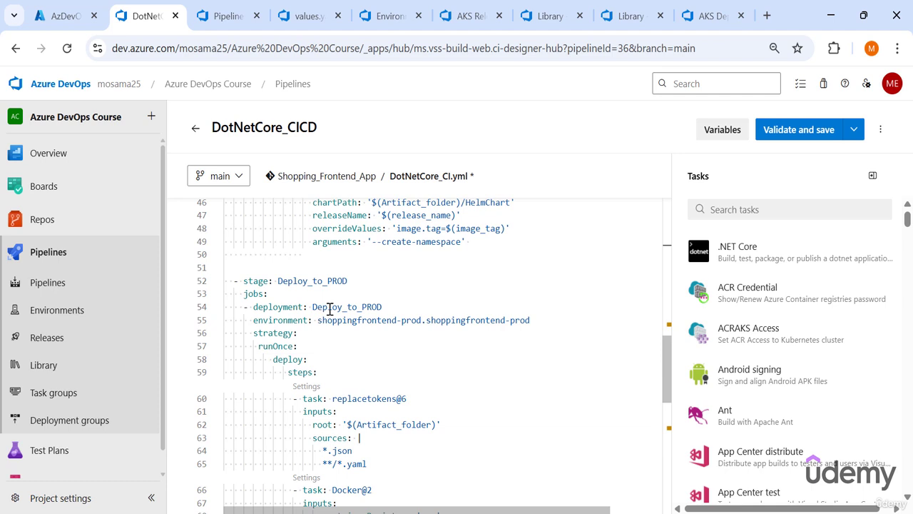
{"action": "scroll", "coordinate": [331, 308], "scroll_direction": "up", "scroll_amount": 7}
{"action": "left_click_drag", "start_coordinate": [353, 284], "coordinate": [224, 270]}
{"action": "scroll", "coordinate": [414, 302], "scroll_direction": "down", "scroll_amount": 7}
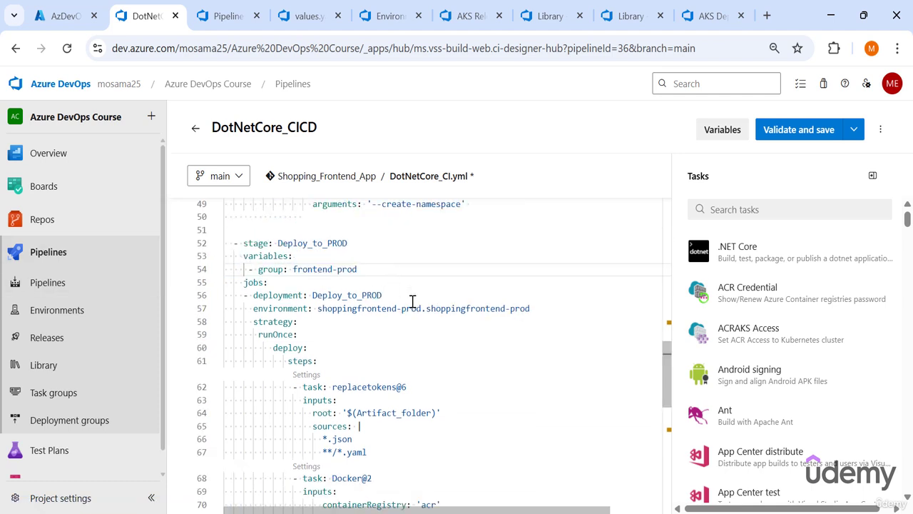
{"action": "left_click", "coordinate": [379, 265]}
{"action": "left_click_drag", "start_coordinate": [358, 269], "coordinate": [254, 270]}
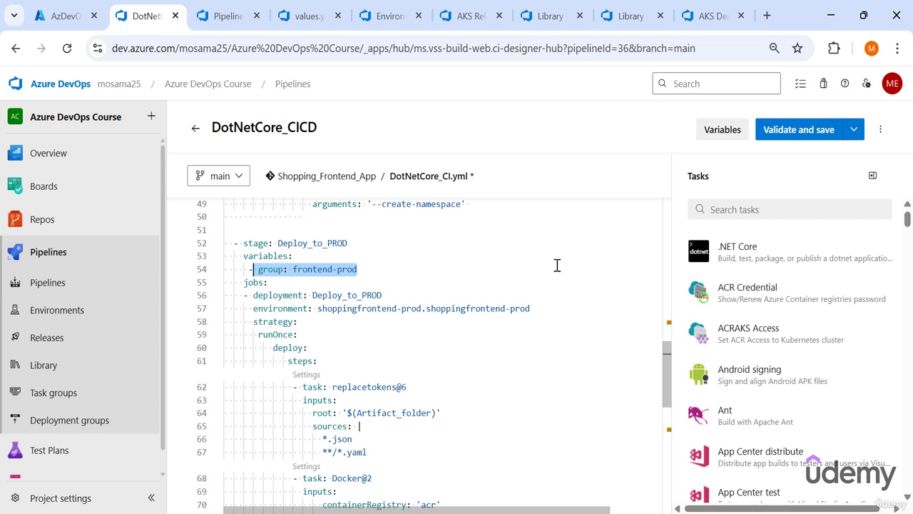
{"action": "left_click", "coordinate": [785, 129]}
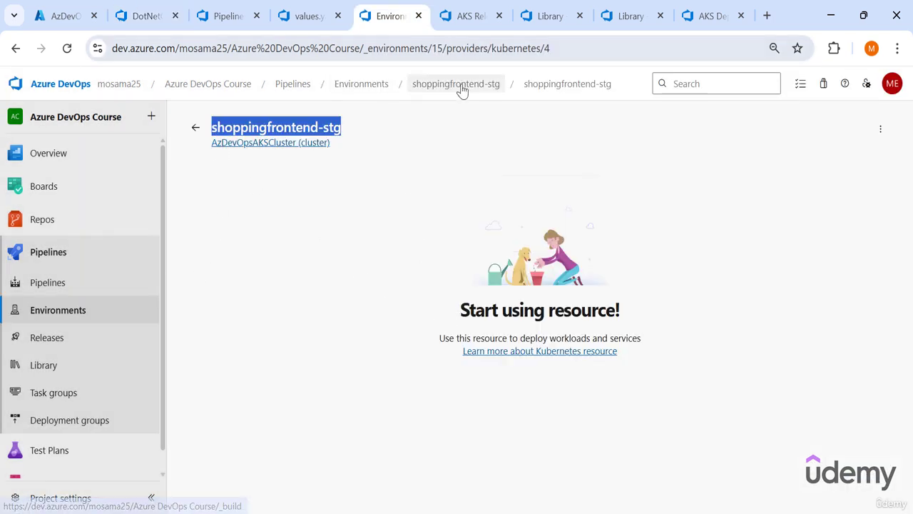
- Create an Approvals check on the shoppingfrontend-prod environment with the project owner's account as approver
{"action": "left_click", "coordinate": [388, 87]}
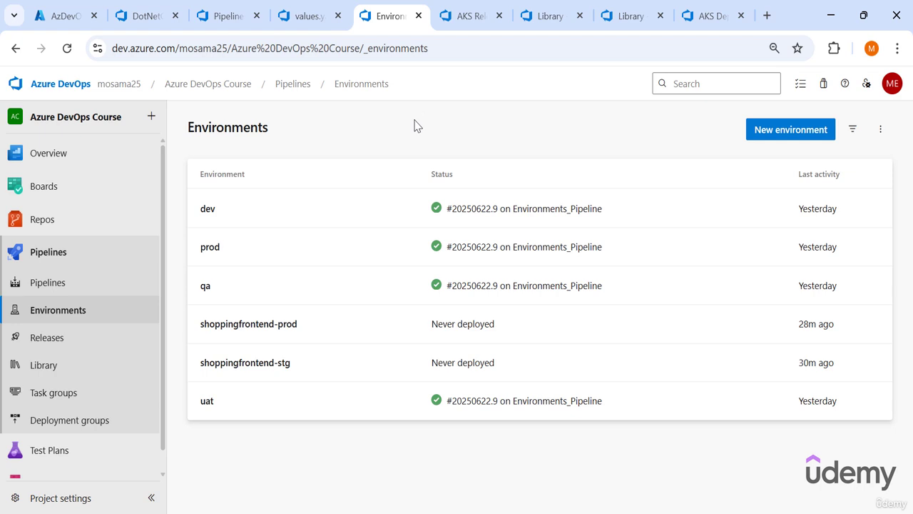
{"action": "left_click", "coordinate": [287, 336]}
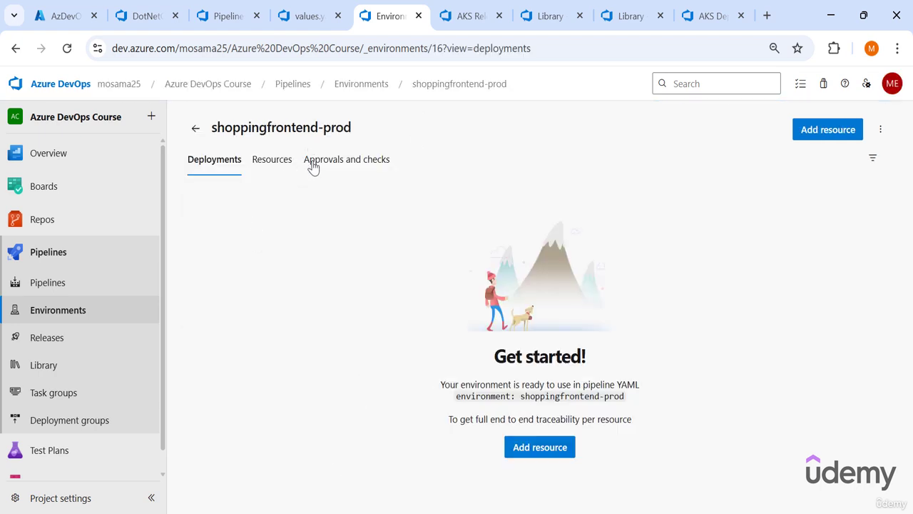
{"action": "left_click", "coordinate": [313, 165]}
{"action": "left_click", "coordinate": [858, 195]}
{"action": "scroll", "coordinate": [680, 274], "scroll_direction": "down", "scroll_amount": 3}
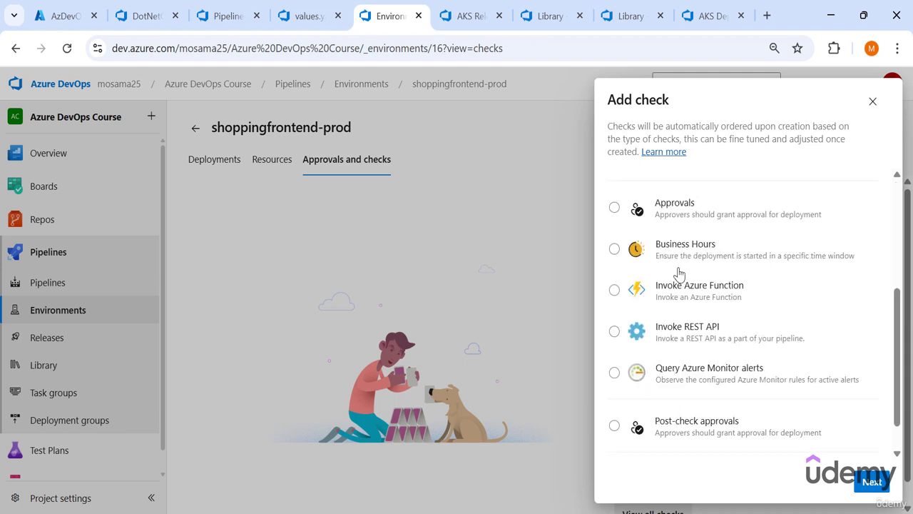
{"action": "scroll", "coordinate": [679, 274], "scroll_direction": "up", "scroll_amount": 2}
{"action": "double_click", "coordinate": [671, 305]}
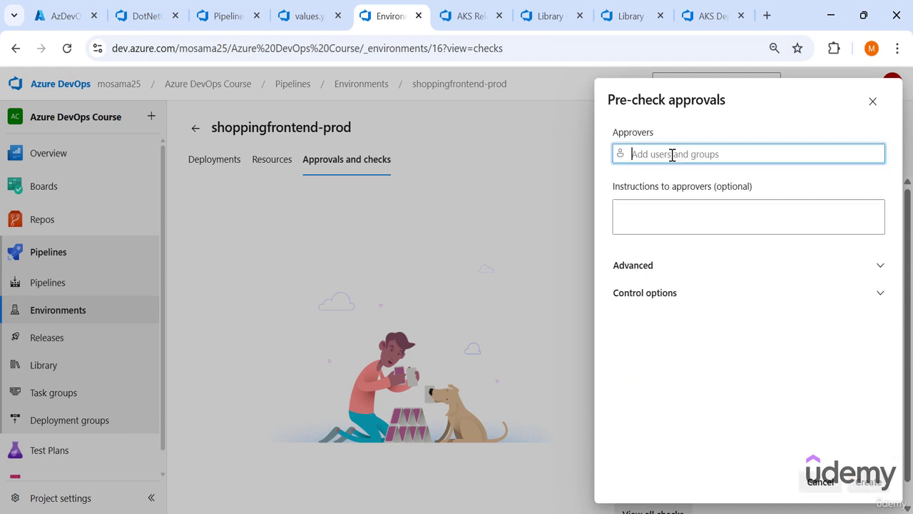
{"action": "left_click", "coordinate": [673, 156]}
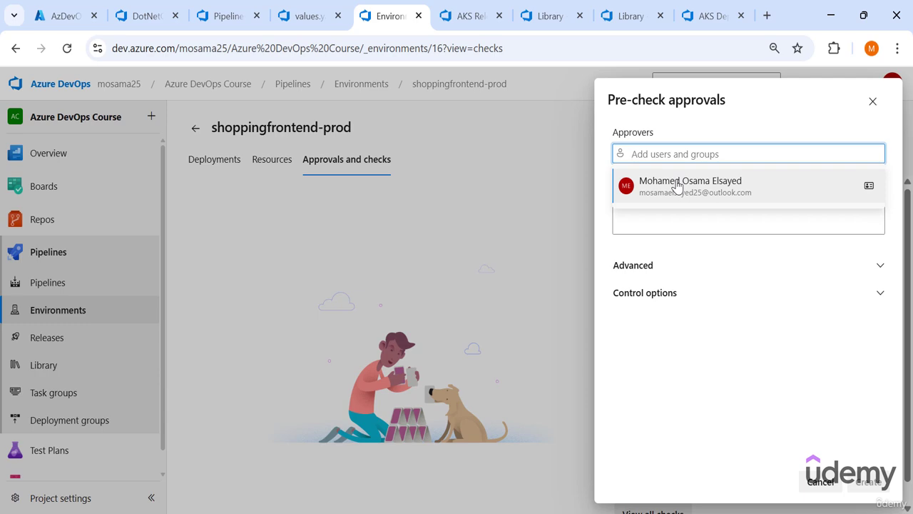
{"action": "left_click", "coordinate": [676, 184]}
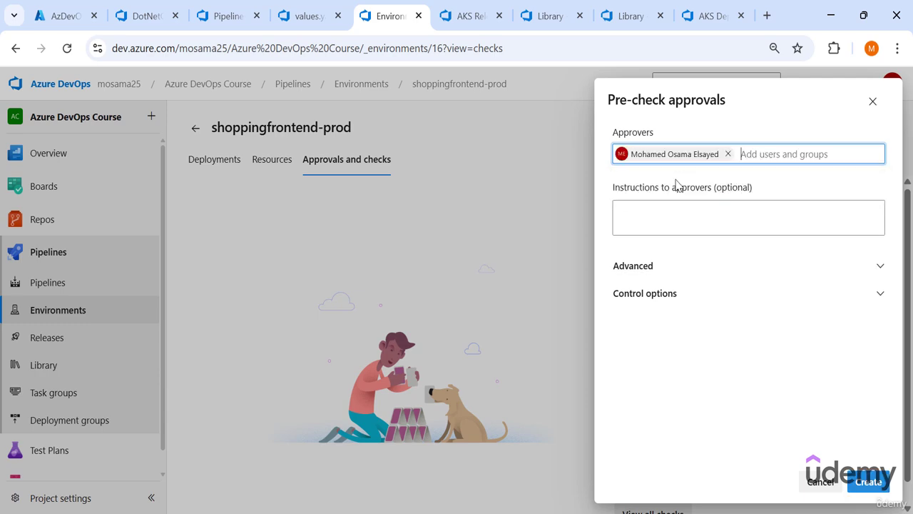
{"action": "left_click", "coordinate": [869, 482]}
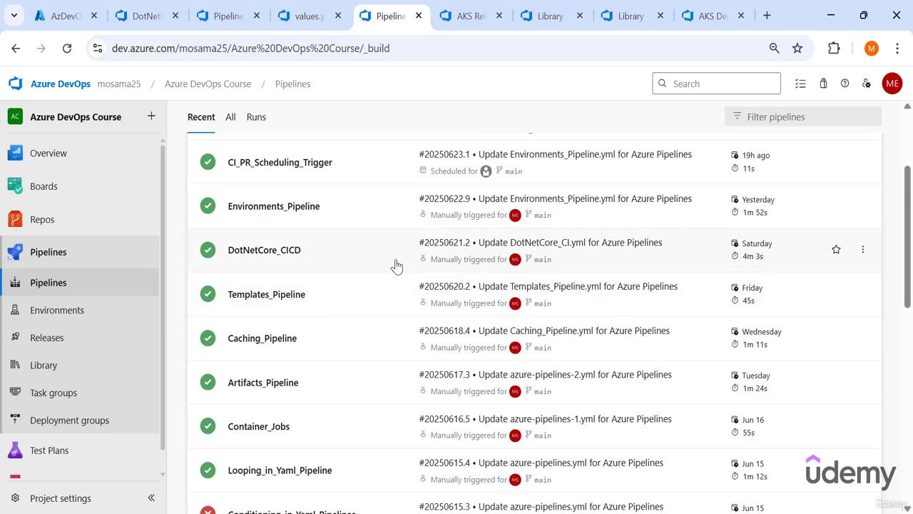
- Run the DotNetCore_CICD pipeline on the main branch
{"action": "left_click", "coordinate": [860, 251]}
{"action": "left_click", "coordinate": [799, 300]}
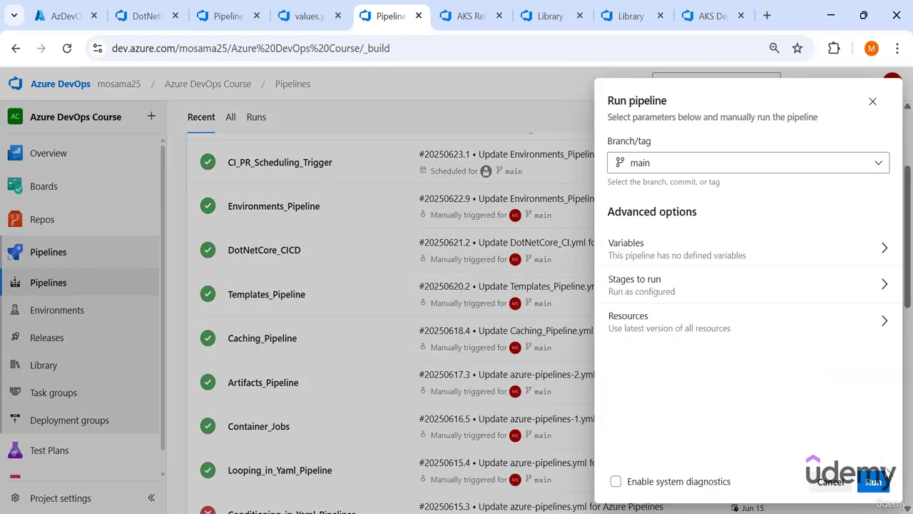
{"action": "left_click", "coordinate": [878, 482]}
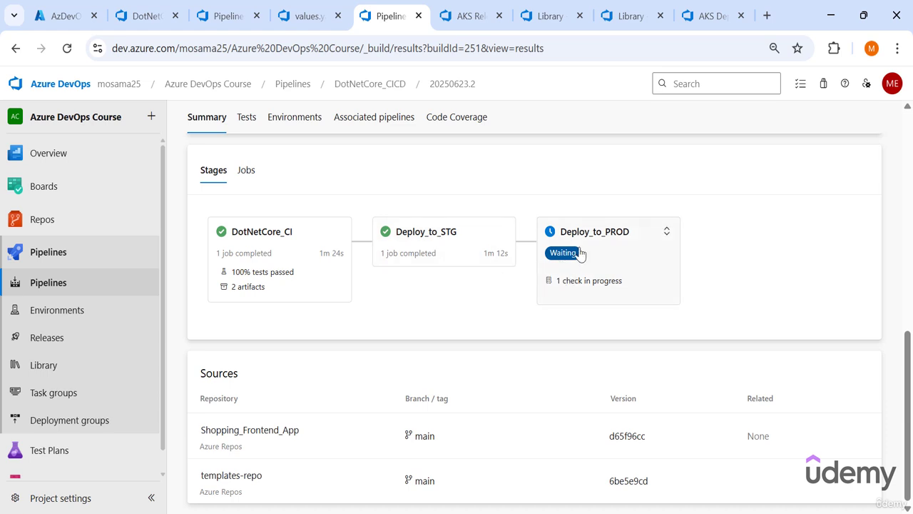
- Review and approve the pending Deploy_to_PROD check in the DotNetCore_CICD run, and check the run summary's stages
{"action": "left_click", "coordinate": [571, 267]}
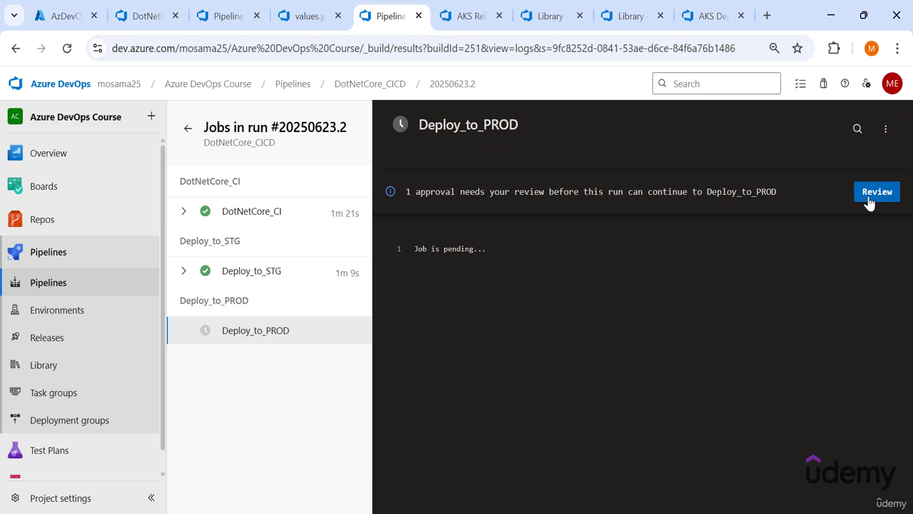
{"action": "left_click", "coordinate": [869, 193]}
{"action": "left_click", "coordinate": [836, 210]}
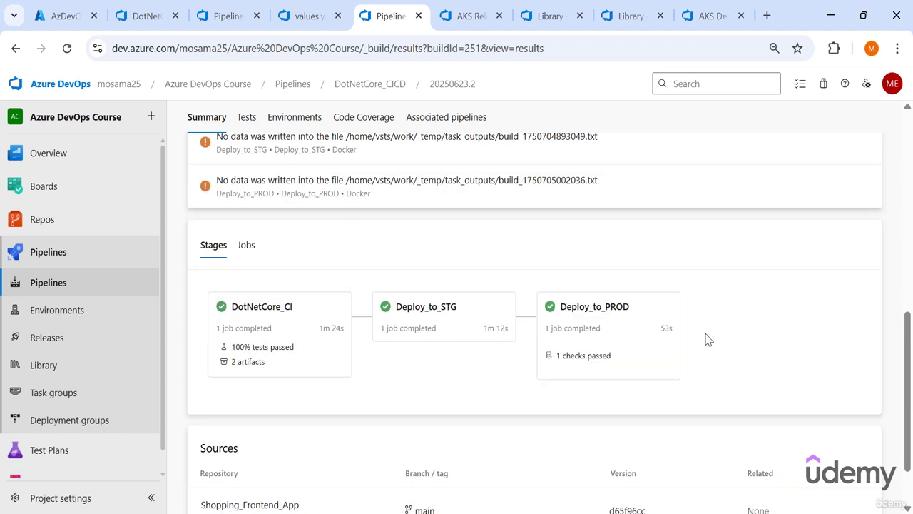
{"action": "scroll", "coordinate": [328, 297], "scroll_direction": "up", "scroll_amount": 1}
{"action": "scroll", "coordinate": [330, 298], "scroll_direction": "down", "scroll_amount": 1}
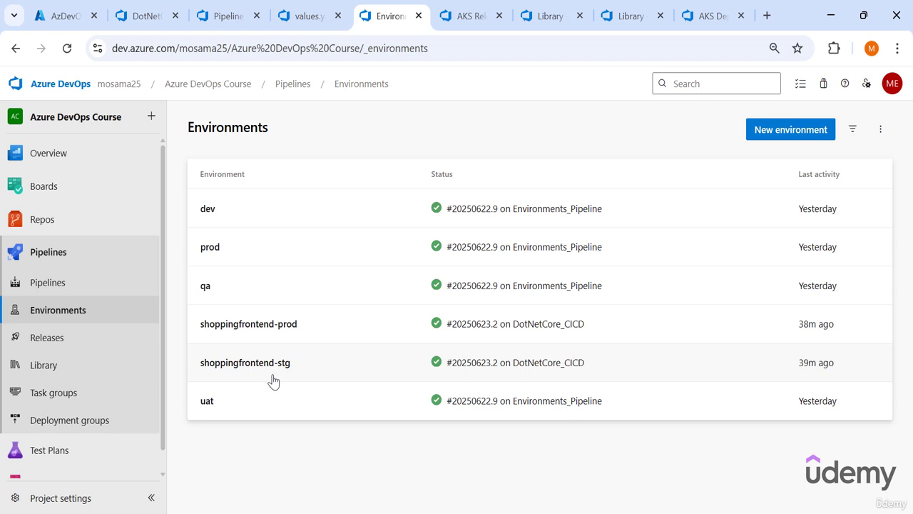
- Open the shoppingfrontend-stg environment's Kubernetes resource and examine its deployment workload, labels and ReplicaSet
{"action": "left_click", "coordinate": [272, 379]}
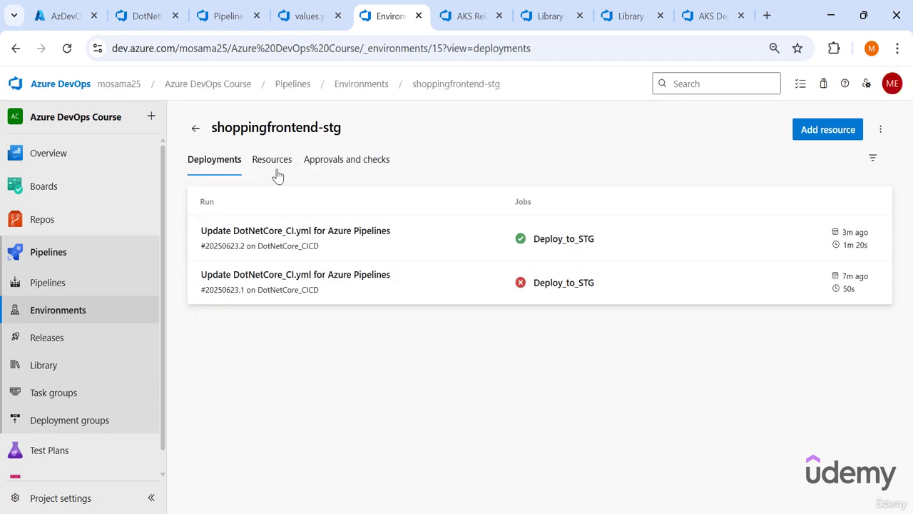
{"action": "left_click", "coordinate": [272, 168]}
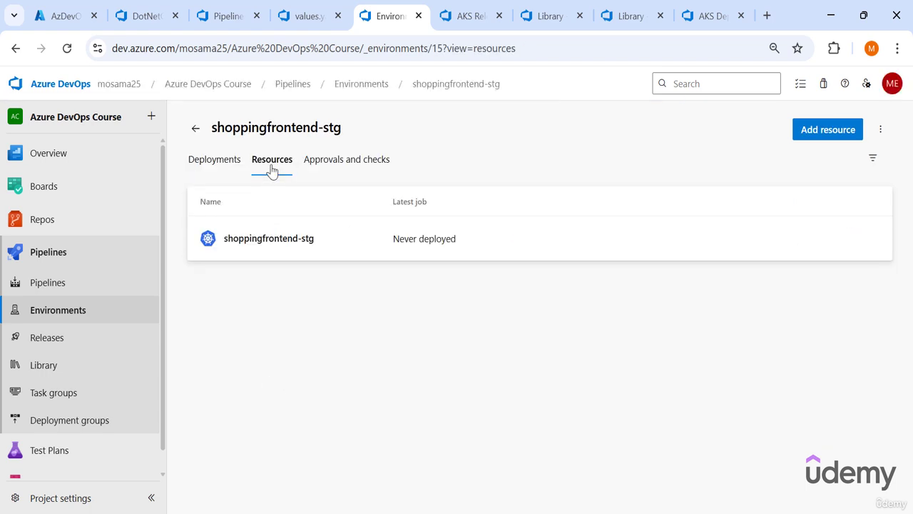
{"action": "left_click", "coordinate": [276, 252]}
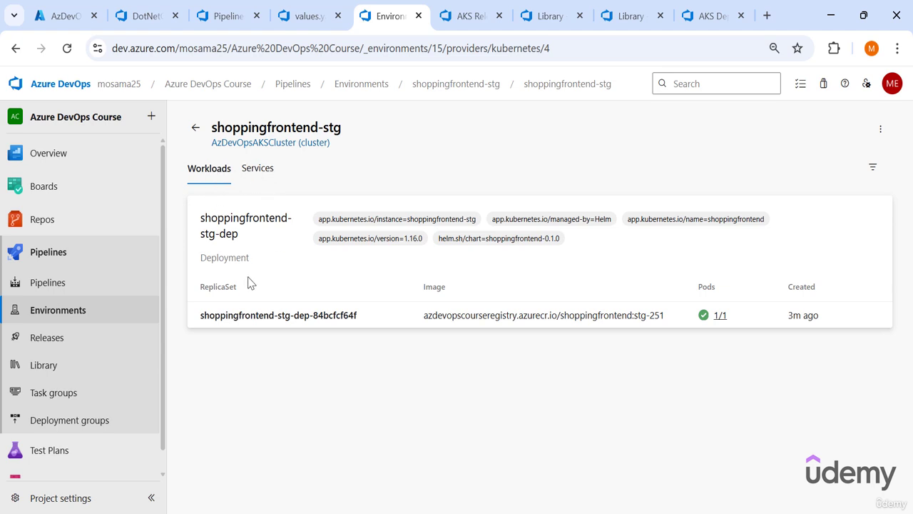
{"action": "left_click_drag", "start_coordinate": [250, 259], "coordinate": [194, 246]}
{"action": "left_click", "coordinate": [236, 252]}
{"action": "mouse_move", "coordinate": [200, 216]}
{"action": "left_mouse_down"}
{"action": "mouse_move", "coordinate": [247, 244]}
{"action": "mouse_move", "coordinate": [193, 215]}
{"action": "left_mouse_up"}
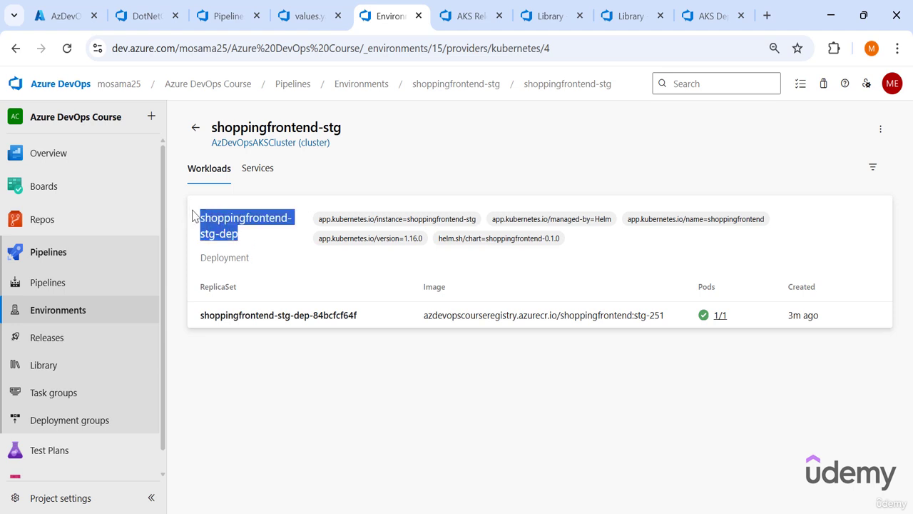
{"action": "left_click_drag", "start_coordinate": [317, 218], "coordinate": [621, 251]}
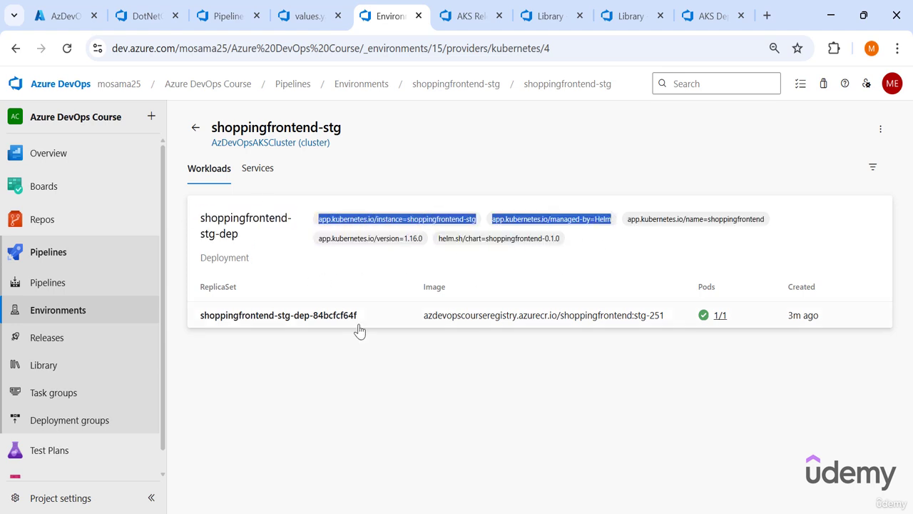
{"action": "left_click", "coordinate": [194, 324]}
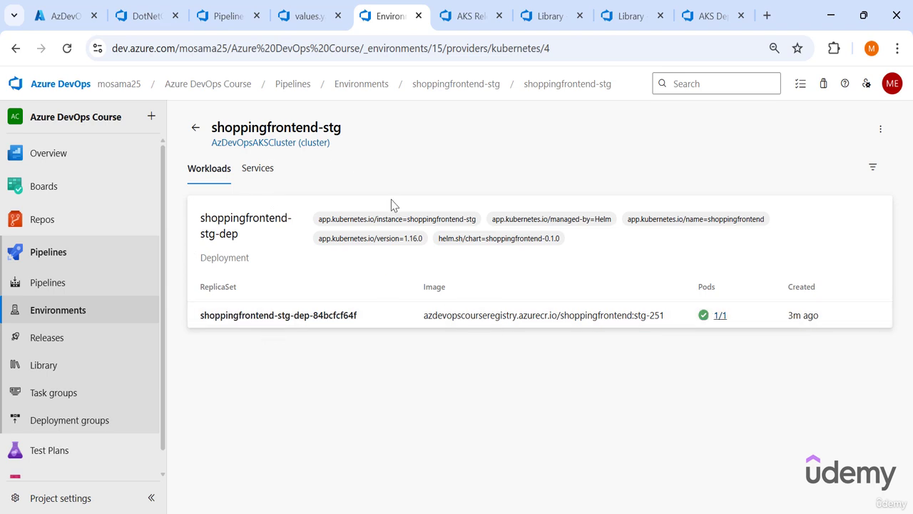
- Open the staging ReplicaSet's pod and examine its details, logs and YAML definition
{"action": "left_click", "coordinate": [261, 321]}
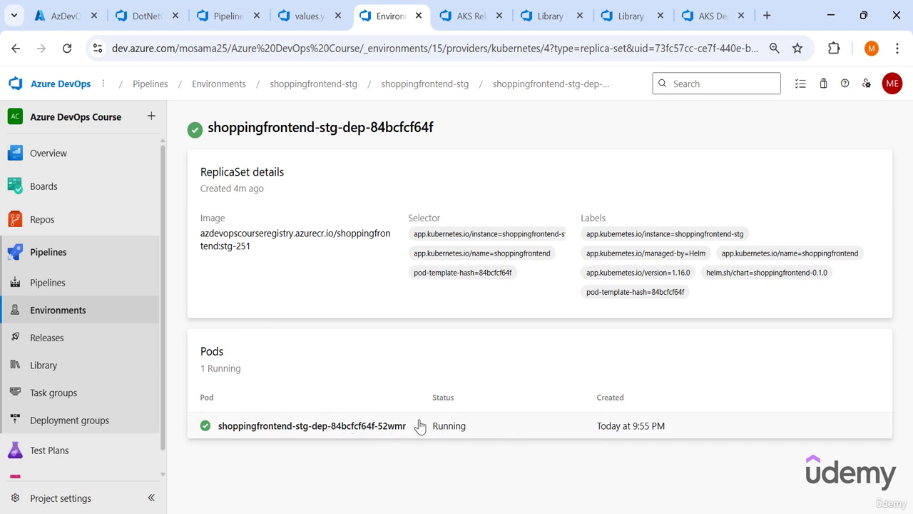
{"action": "left_click", "coordinate": [301, 428]}
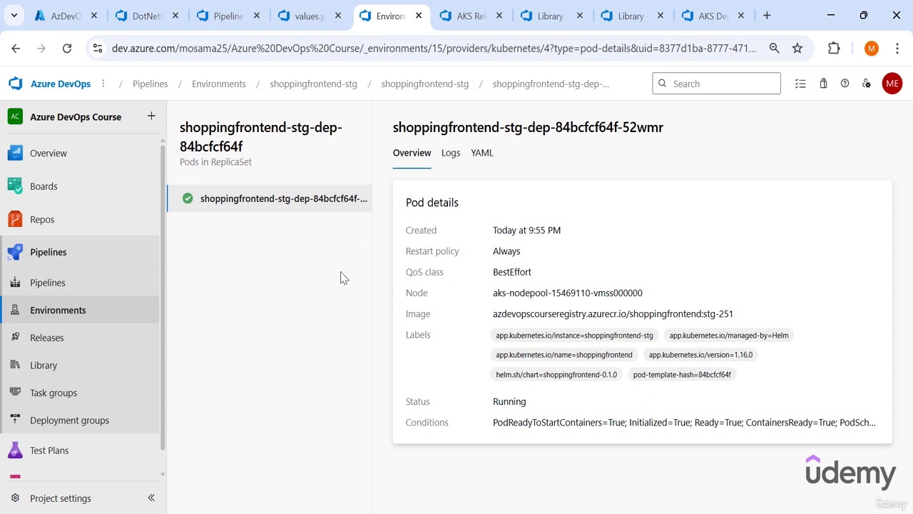
{"action": "left_click_drag", "start_coordinate": [492, 292], "coordinate": [498, 375]}
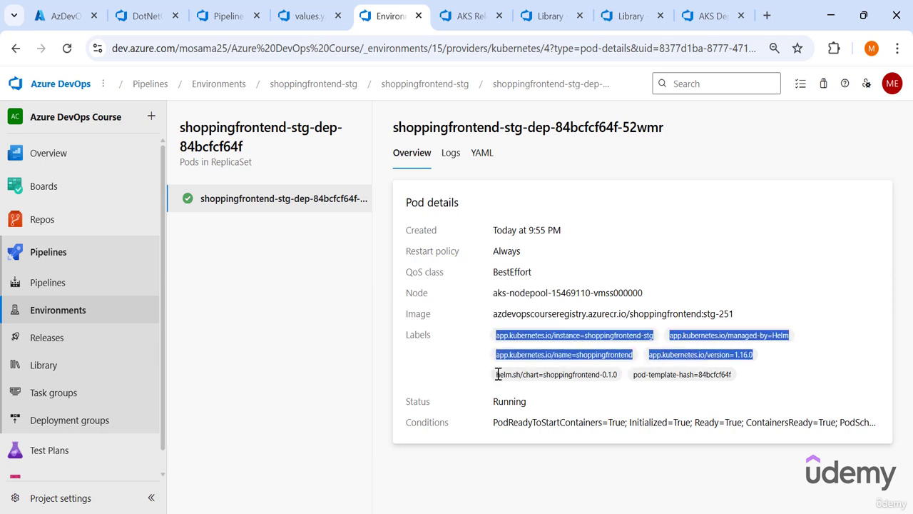
{"action": "left_click", "coordinate": [528, 419]}
{"action": "left_click", "coordinate": [449, 154]}
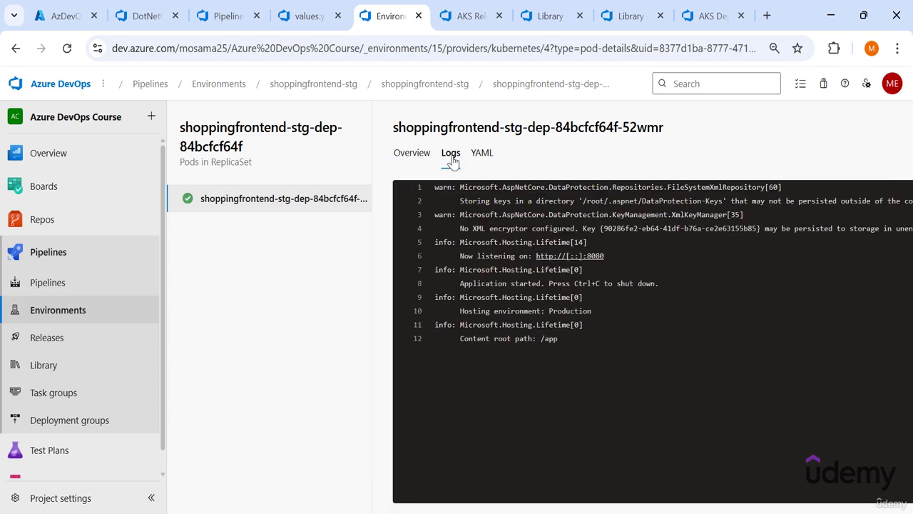
{"action": "left_click_drag", "start_coordinate": [431, 190], "coordinate": [434, 283]}
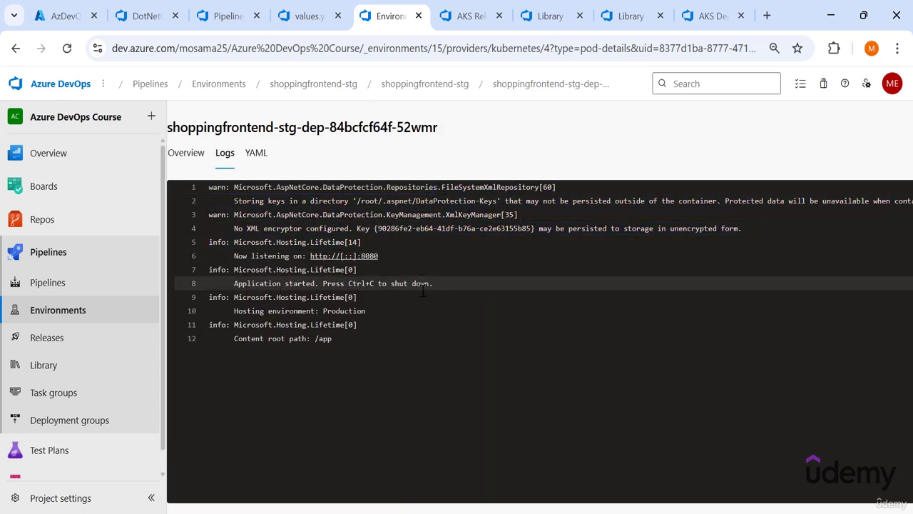
{"action": "left_click", "coordinate": [247, 155]}
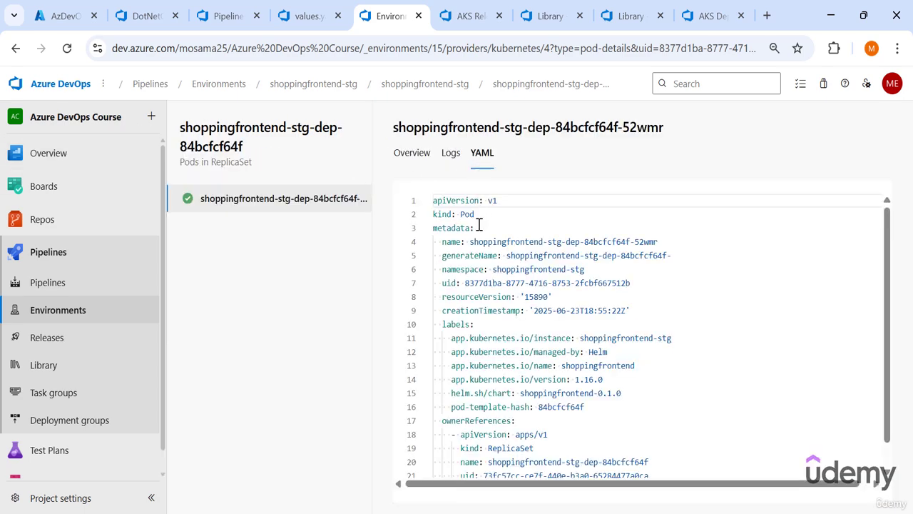
{"action": "scroll", "coordinate": [463, 239], "scroll_direction": "down", "scroll_amount": 3}
{"action": "scroll", "coordinate": [471, 256], "scroll_direction": "up", "scroll_amount": 3}
{"action": "left_click_drag", "start_coordinate": [470, 255], "coordinate": [497, 462]}
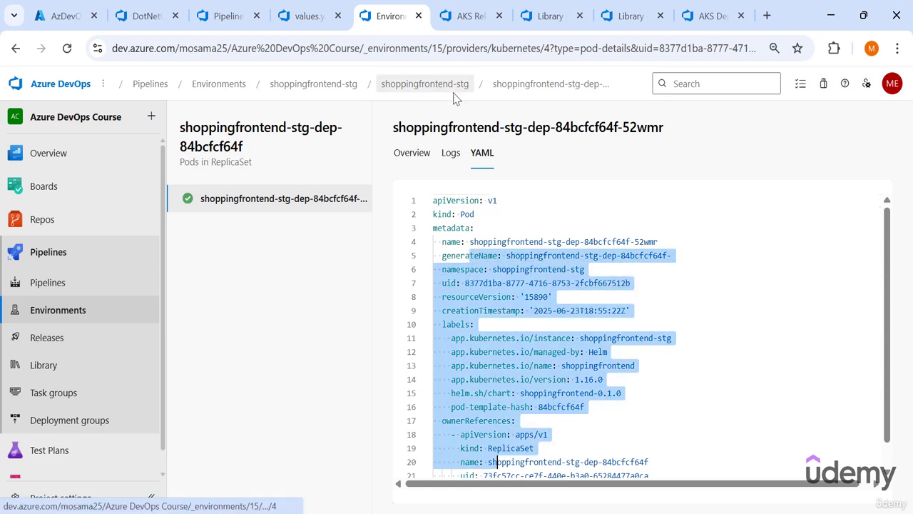
- Open the shoppingfrontend-stg-svc service of the staging resource and examine its details and associated pods
{"action": "left_click", "coordinate": [460, 85]}
{"action": "left_click", "coordinate": [259, 171]}
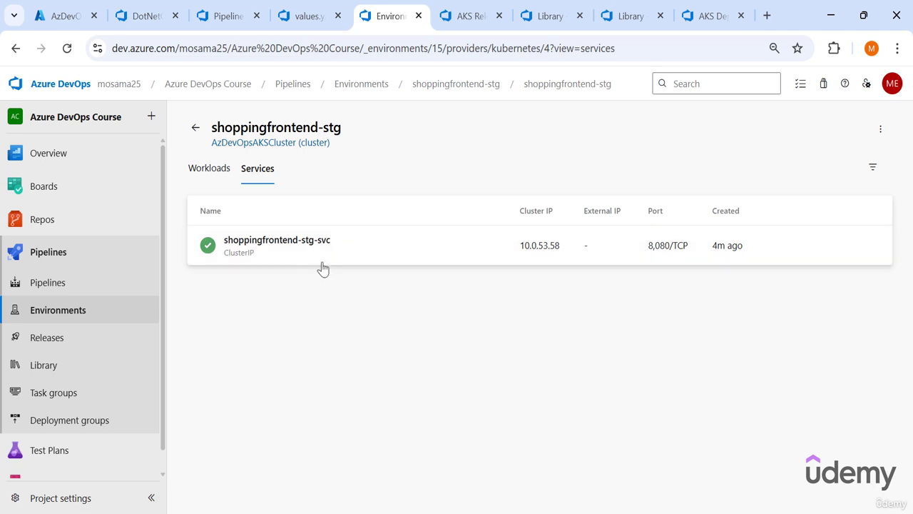
{"action": "left_click", "coordinate": [309, 241]}
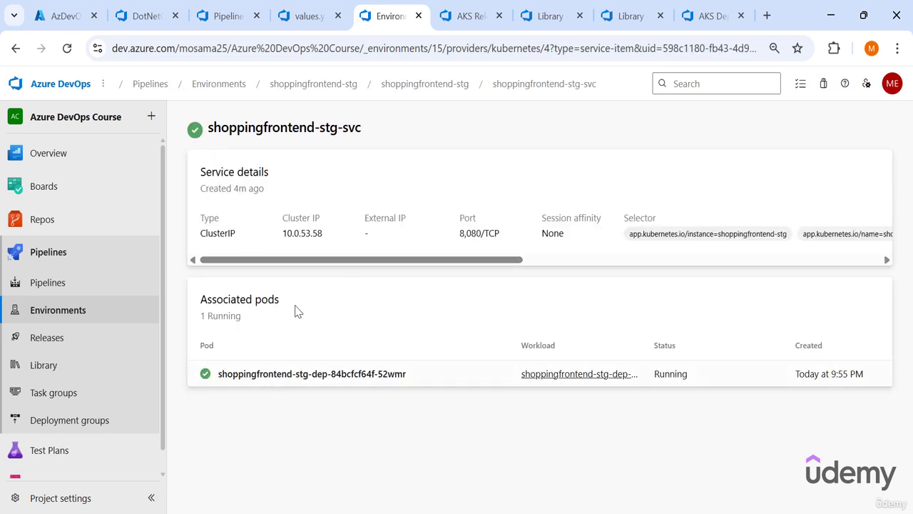
{"action": "scroll", "coordinate": [314, 273], "scroll_direction": "right", "scroll_amount": 3}
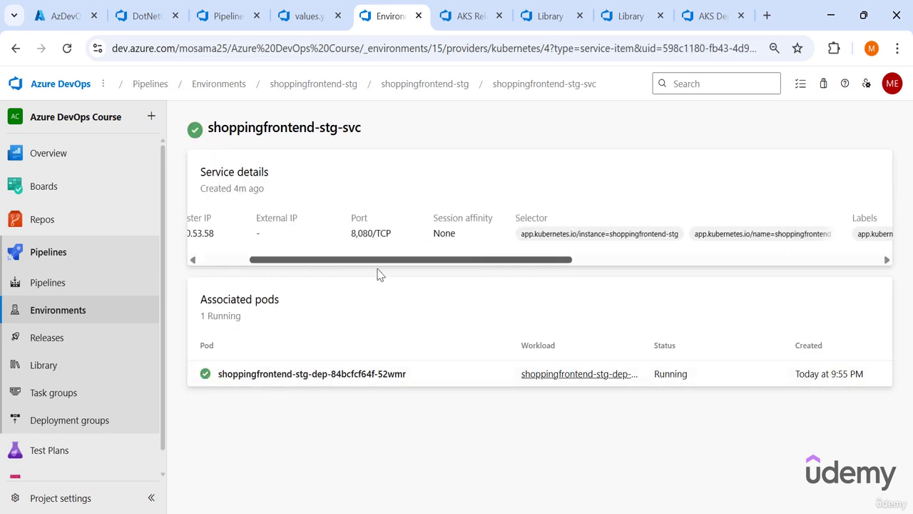
- Review the shoppingfrontend-stg-svc service's name, type, cluster IP, port, selector and labels
{"action": "scroll", "coordinate": [265, 271], "scroll_direction": "left", "scroll_amount": 3}
{"action": "scroll", "coordinate": [359, 283], "scroll_direction": "right", "scroll_amount": 2}
{"action": "scroll", "coordinate": [393, 262], "scroll_direction": "left", "scroll_amount": 2}
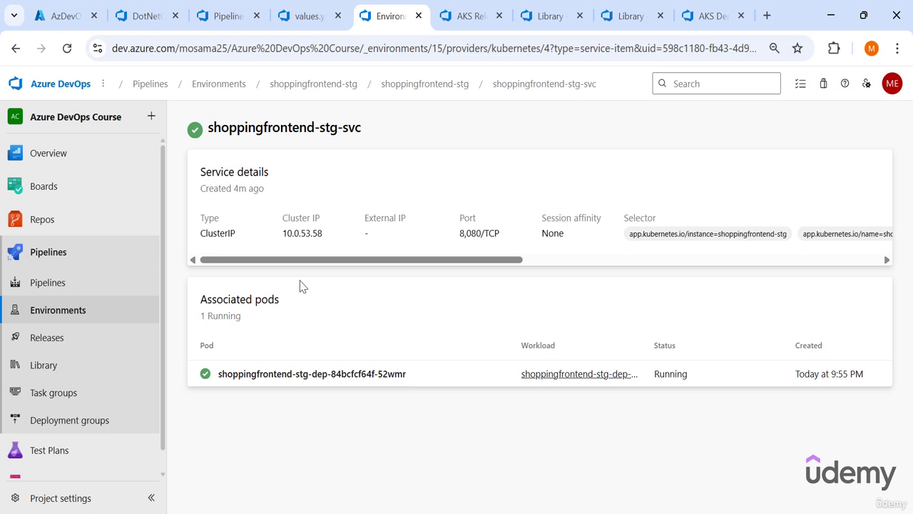
{"action": "left_click_drag", "start_coordinate": [368, 132], "coordinate": [285, 142]}
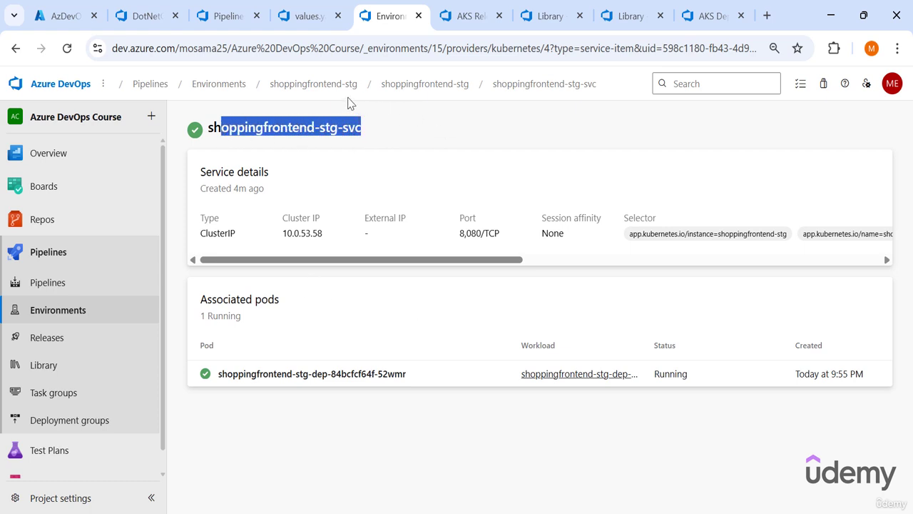
{"action": "left_click", "coordinate": [430, 158]}
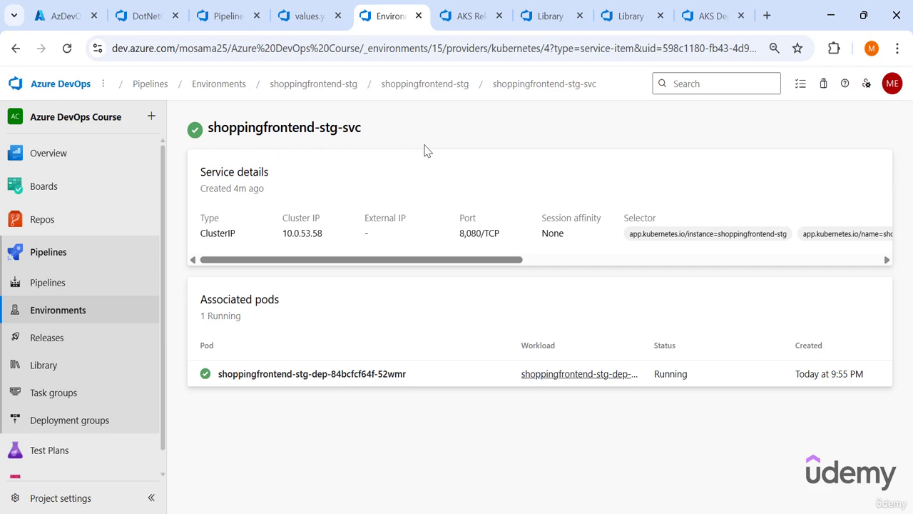
- Switch to the Azure portal and examine the hosts and addresses of the staging and production ingresses in AzDevOpsAKSCluster
{"action": "left_click", "coordinate": [62, 14]}
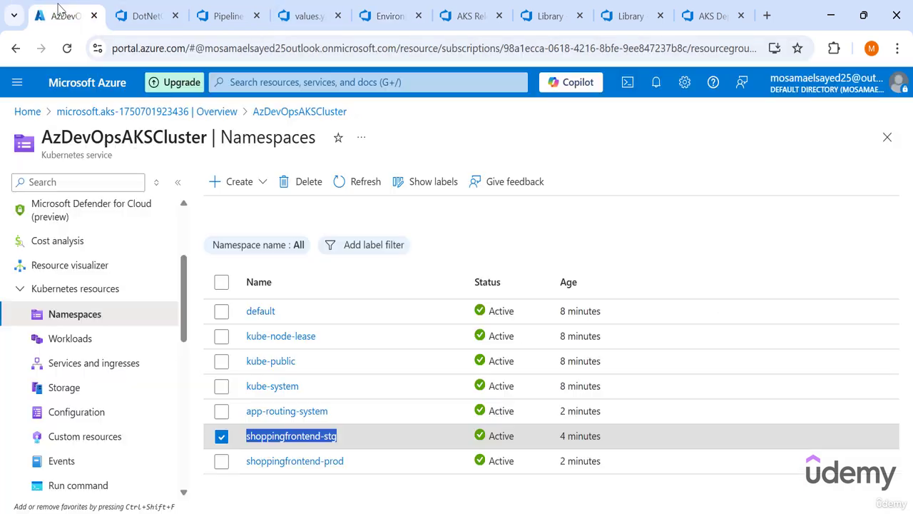
{"action": "left_click", "coordinate": [103, 290]}
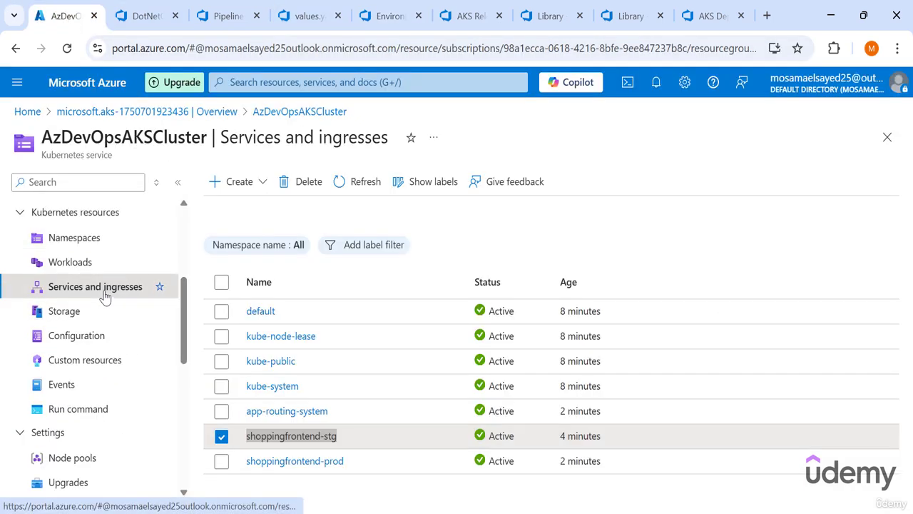
{"action": "left_click", "coordinate": [281, 227]}
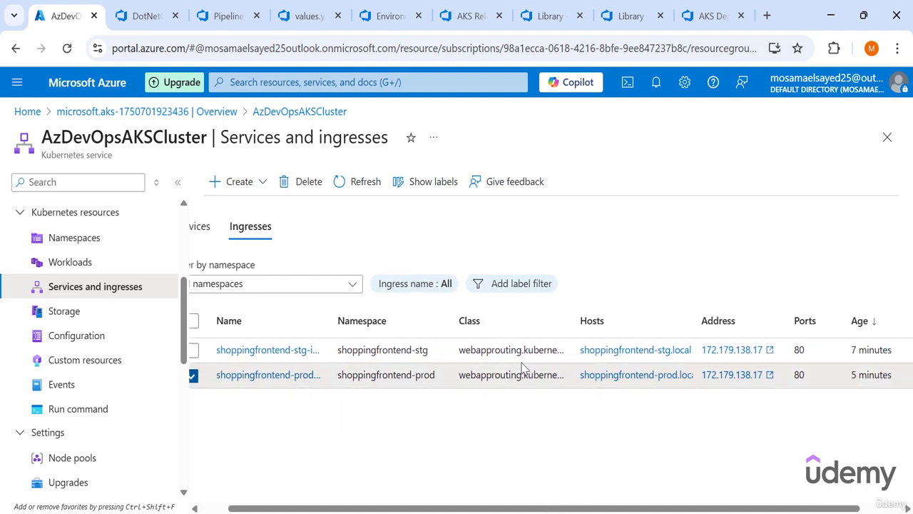
{"action": "left_click", "coordinate": [577, 355]}
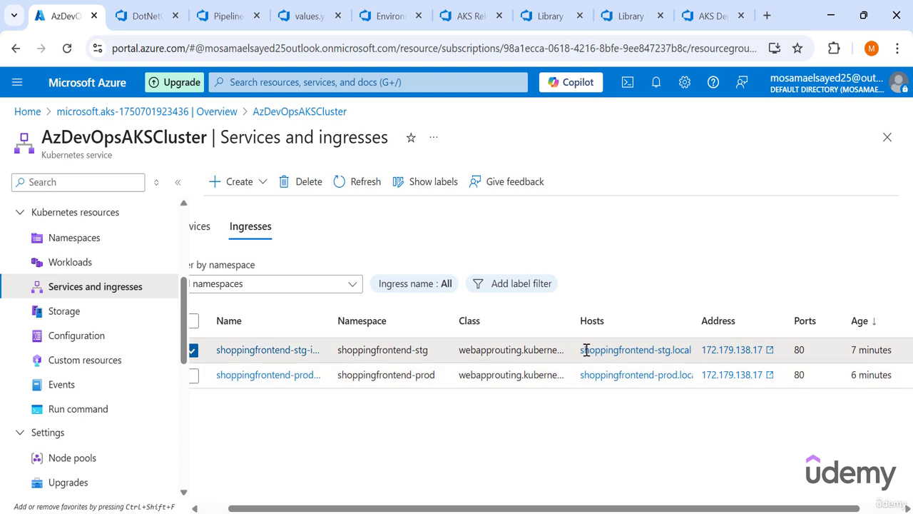
{"action": "left_click_drag", "start_coordinate": [581, 349], "coordinate": [762, 349]}
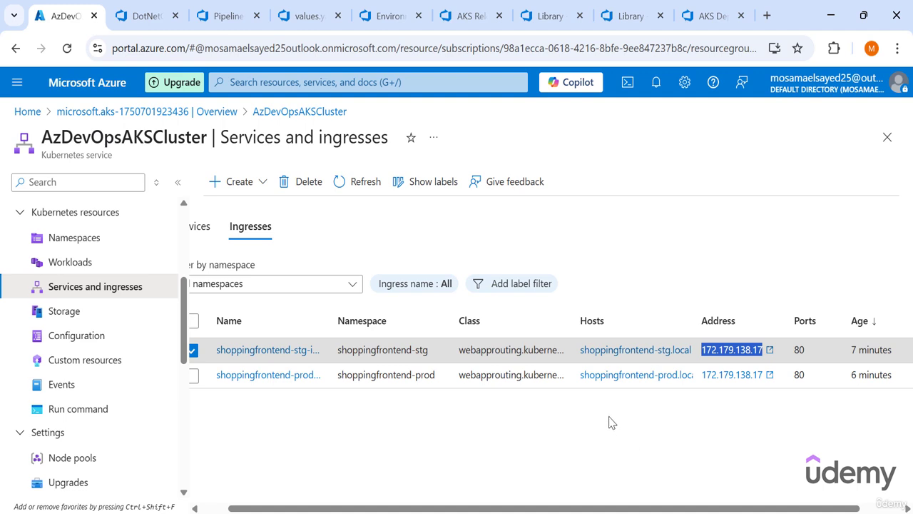
{"action": "left_click", "coordinate": [589, 425]}
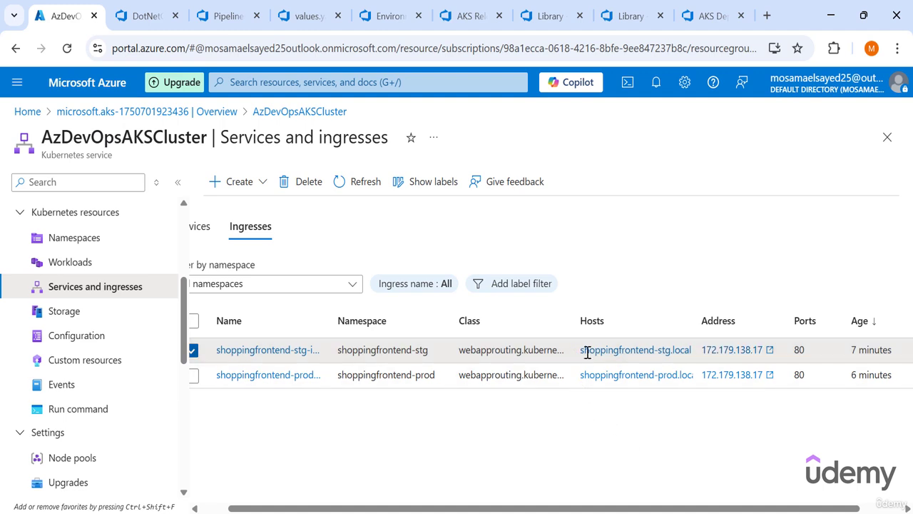
{"action": "left_click_drag", "start_coordinate": [582, 350], "coordinate": [692, 350]}
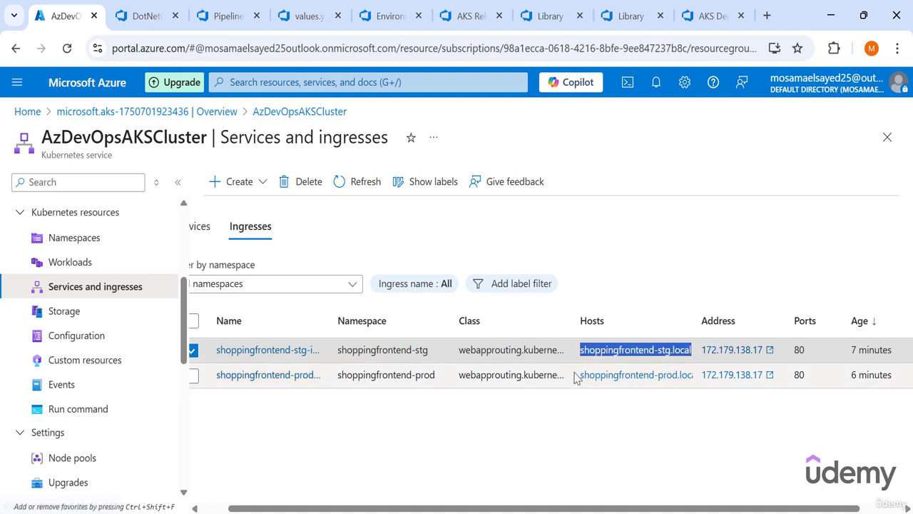
{"action": "left_click_drag", "start_coordinate": [578, 375], "coordinate": [768, 349]}
{"action": "left_click", "coordinate": [698, 354]}
- Switch to File Explorer and open the hosts file from C:\Windows\System32\drivers\etc in Notepad++
{"action": "key", "text": "alt+Tab"}
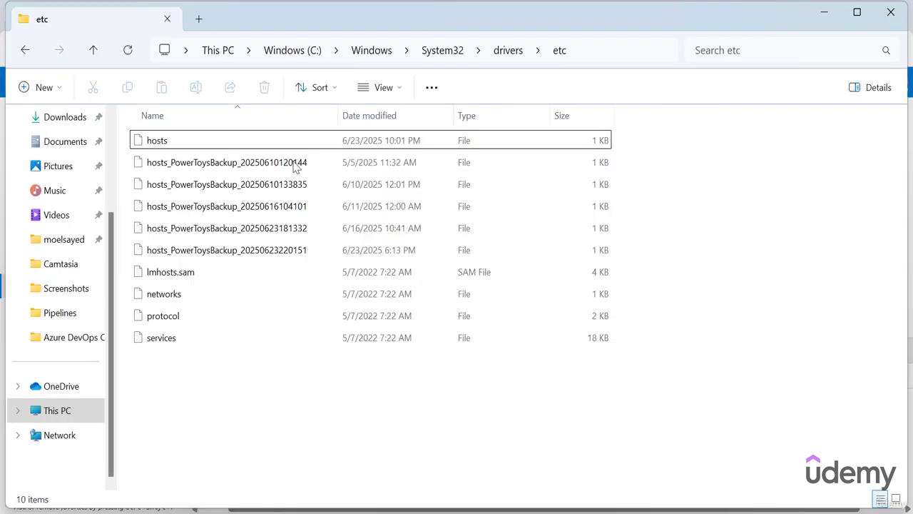
{"action": "right_click", "coordinate": [302, 152]}
{"action": "right_click", "coordinate": [196, 149]}
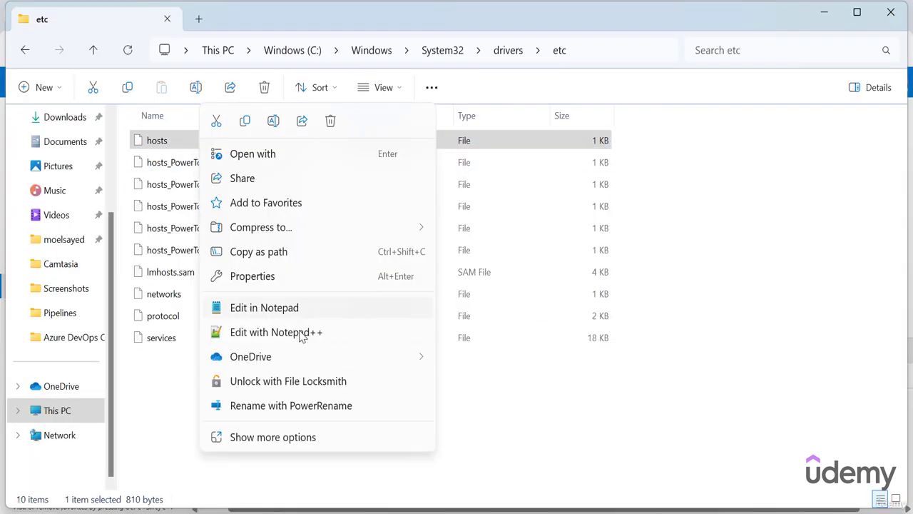
{"action": "left_click", "coordinate": [300, 335]}
- Map 172.179.138.17 to shoppingfrontend-stg.local and shoppingfrontend-prod.local at the end of the hosts file, and save it using Administrator mode
{"action": "key", "text": "Return"}
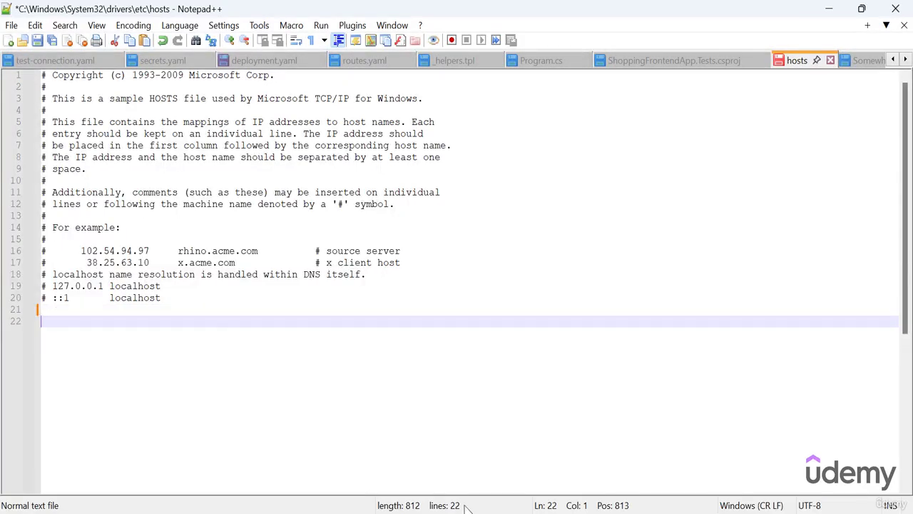
{"action": "type", "text": "172.179.138.17  shoppingfrontend-stg.local 172.179.138.17  shoppingfrontend-prod.local"}
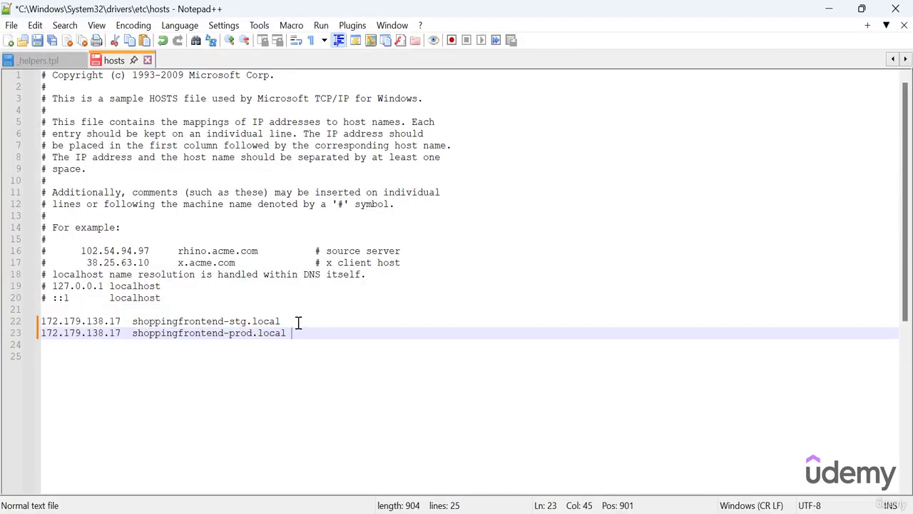
{"action": "left_click_drag", "start_coordinate": [292, 326], "coordinate": [250, 334]}
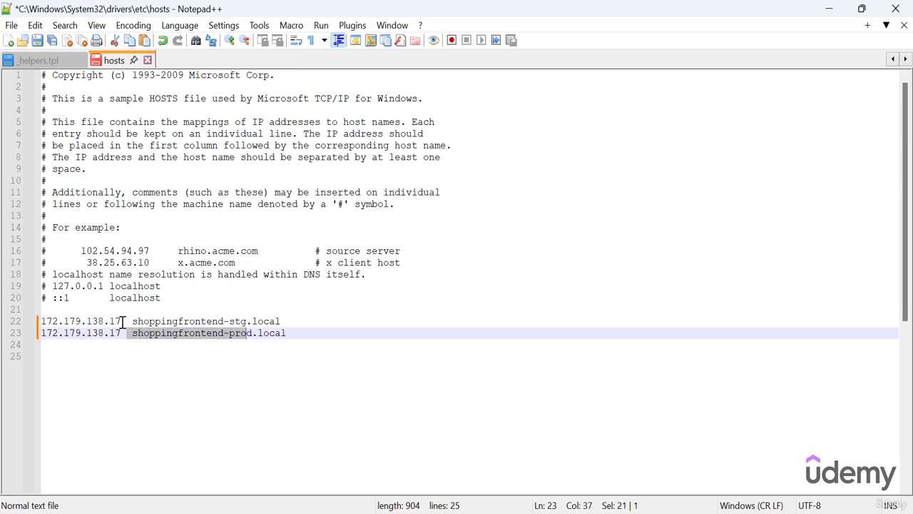
{"action": "left_click_drag", "start_coordinate": [122, 322], "coordinate": [36, 327]}
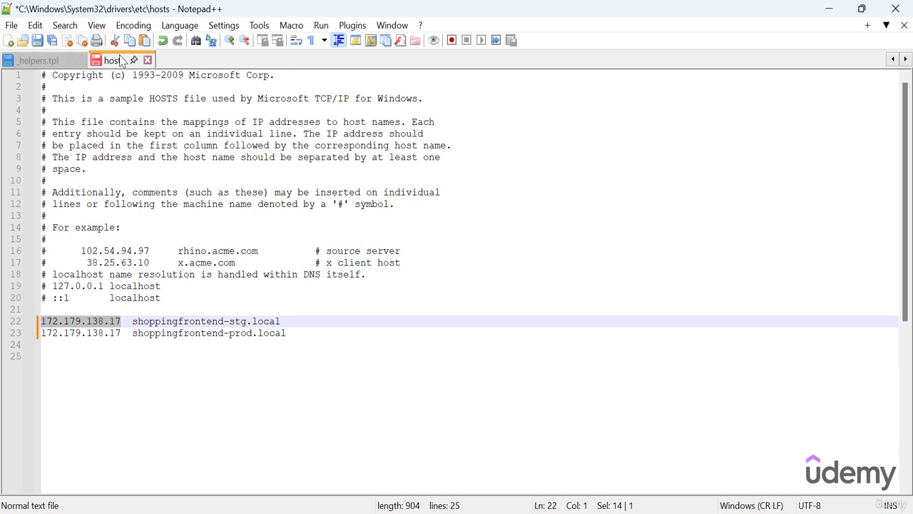
{"action": "left_click", "coordinate": [242, 384]}
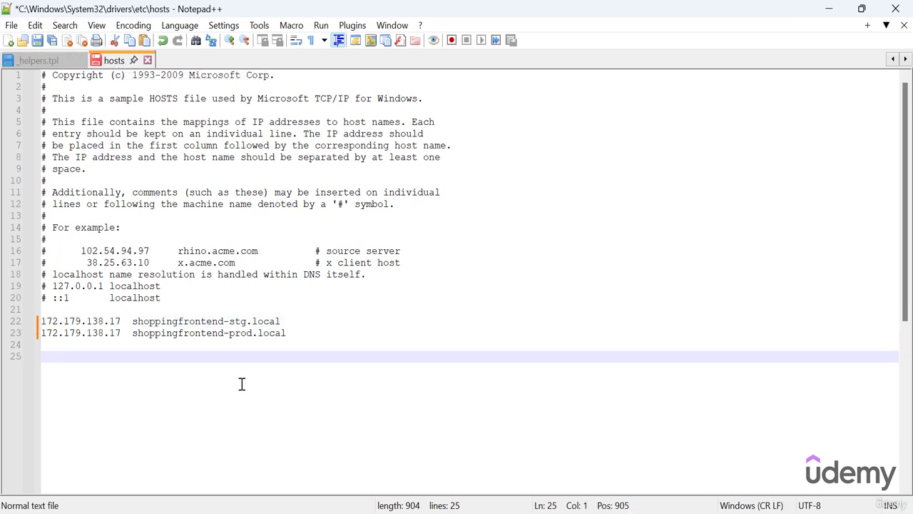
{"action": "key", "text": "ctrl+s"}
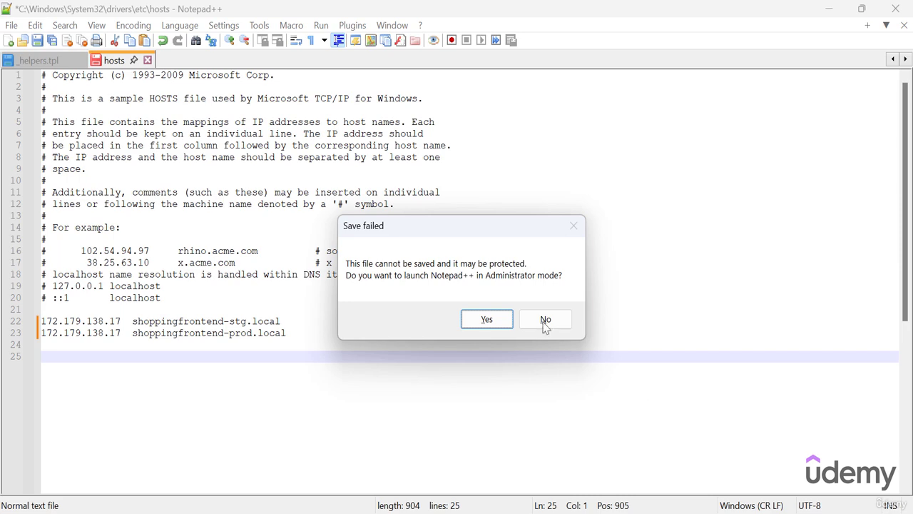
{"action": "left_click", "coordinate": [488, 326]}
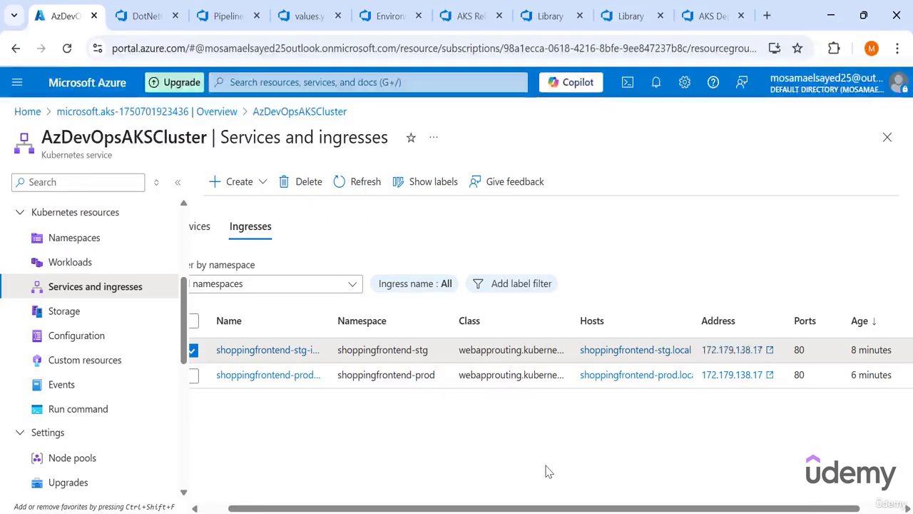
- Open the shoppingfrontend-stg.local ingress host from the Azure portal in a new browser tab and check the page heading
{"action": "middle_click", "coordinate": [612, 350]}
{"action": "left_click", "coordinate": [162, 4]}
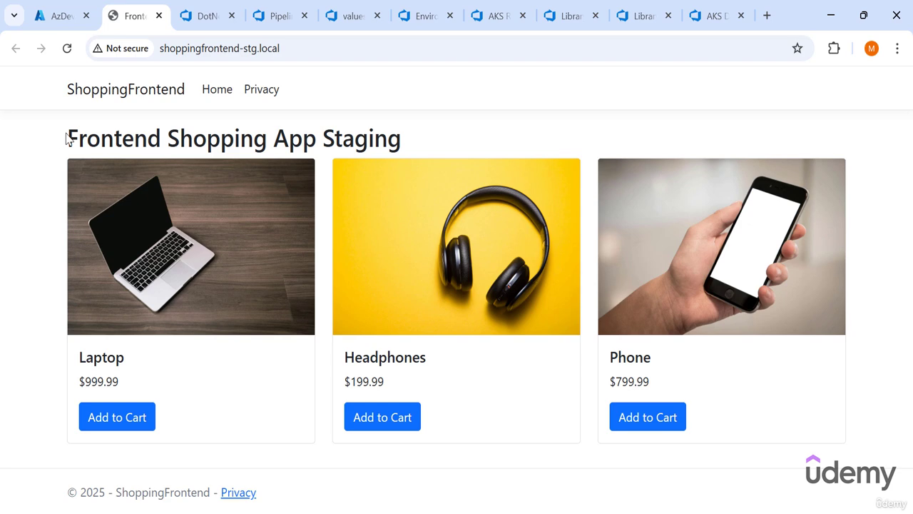
{"action": "left_click_drag", "start_coordinate": [60, 133], "coordinate": [225, 124]}
{"action": "left_click_drag", "start_coordinate": [414, 150], "coordinate": [31, 29]}
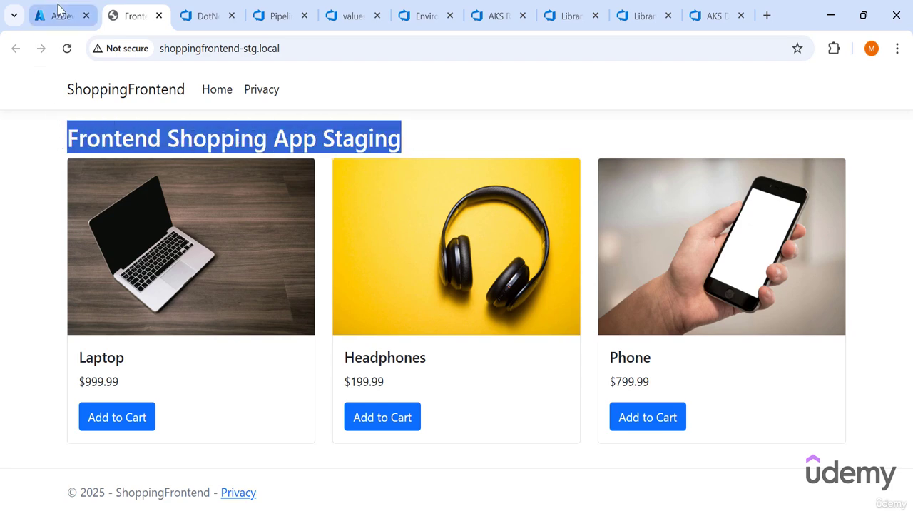
- Return to the Azure portal's ingress list, open the shoppingfrontend-prod.local host in a new tab and check its page heading
{"action": "left_click", "coordinate": [43, 15]}
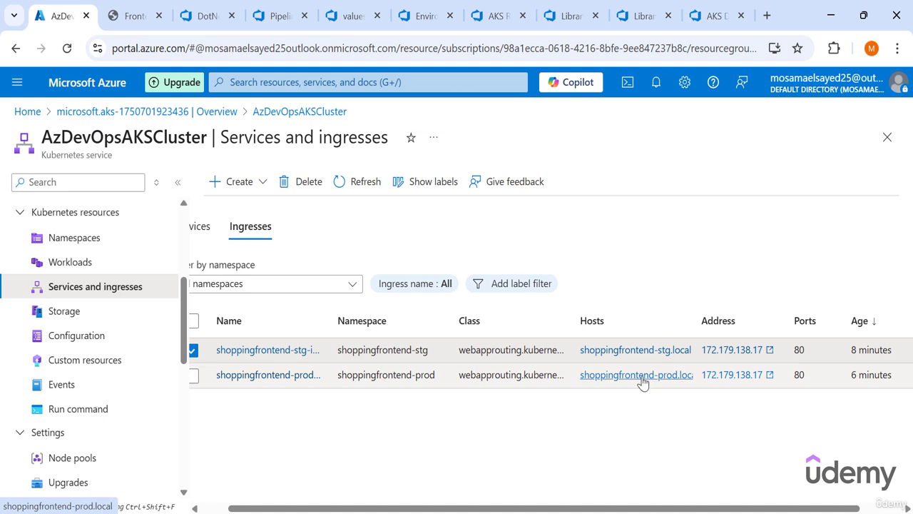
{"action": "left_click", "coordinate": [641, 381]}
{"action": "left_click", "coordinate": [183, 15]}
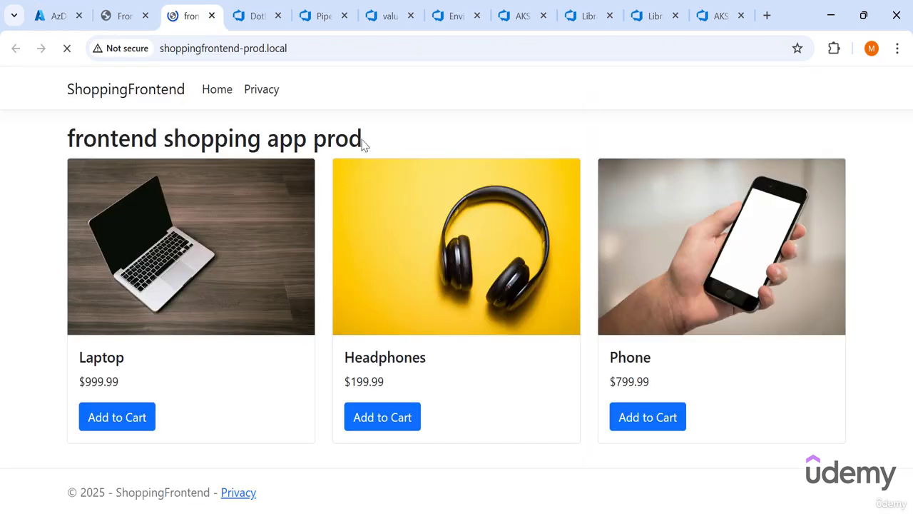
{"action": "mouse_move", "coordinate": [383, 149]}
{"action": "left_mouse_down"}
{"action": "mouse_move", "coordinate": [110, 148]}
{"action": "mouse_move", "coordinate": [67, 138]}
{"action": "mouse_move", "coordinate": [378, 149]}
{"action": "left_mouse_up"}
{"action": "left_click", "coordinate": [68, 137]}
{"action": "left_click", "coordinate": [393, 144]}
{"action": "left_click_drag", "start_coordinate": [368, 147], "coordinate": [68, 96]}
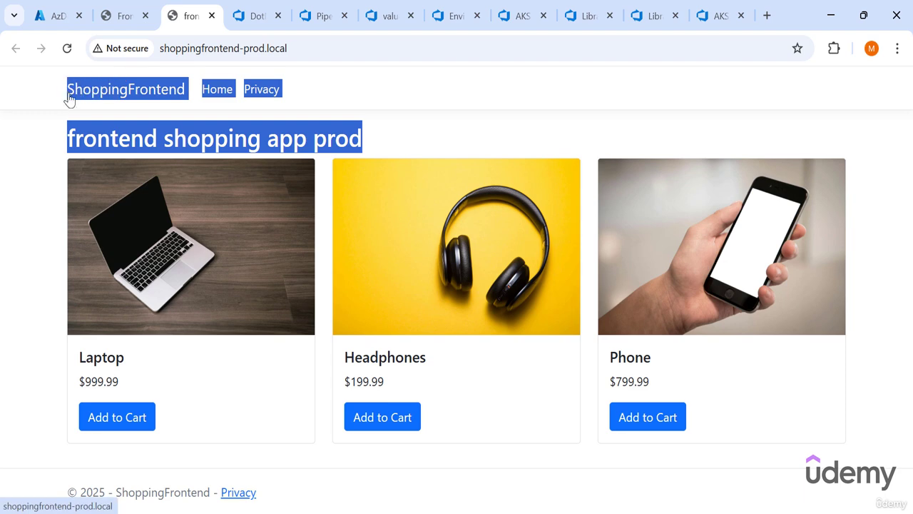
{"action": "left_click", "coordinate": [141, 122]}
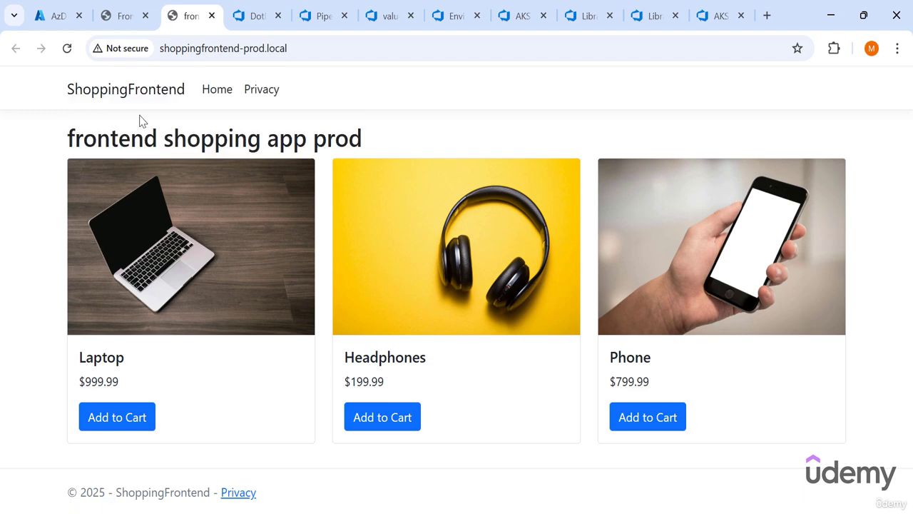